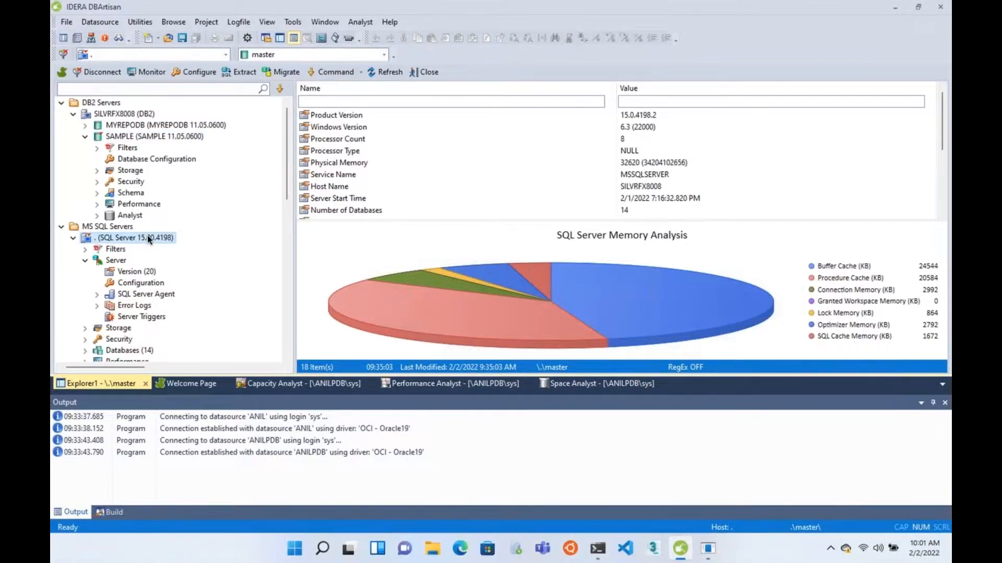
# Step: Look through the DB2, MS SQL, Oracle and Sybase servers registered in the datasource tree
pyautogui.scroll(-4, 148, 236)
pyautogui.scroll(-3, 147, 236)
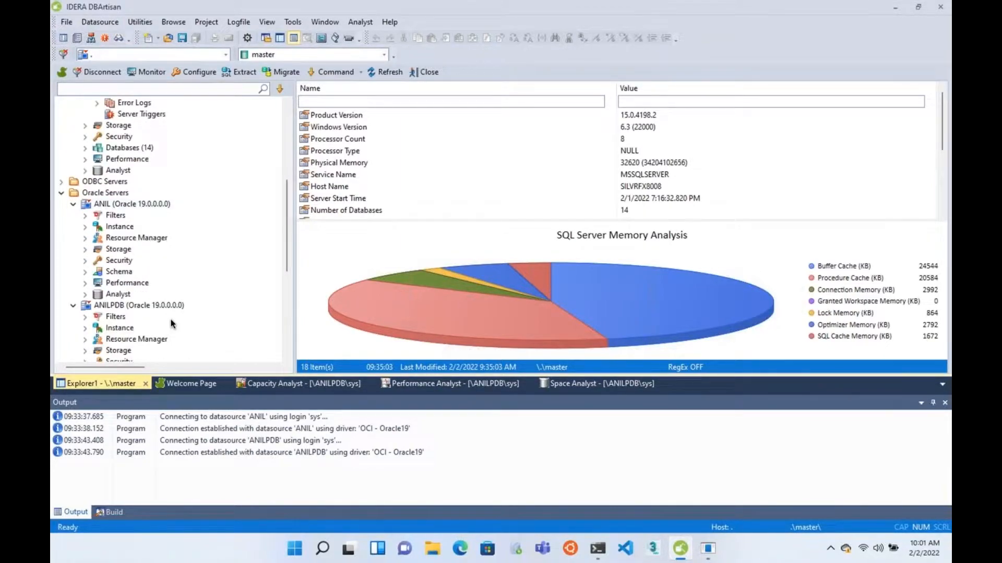
pyautogui.scroll(-7, 171, 323)
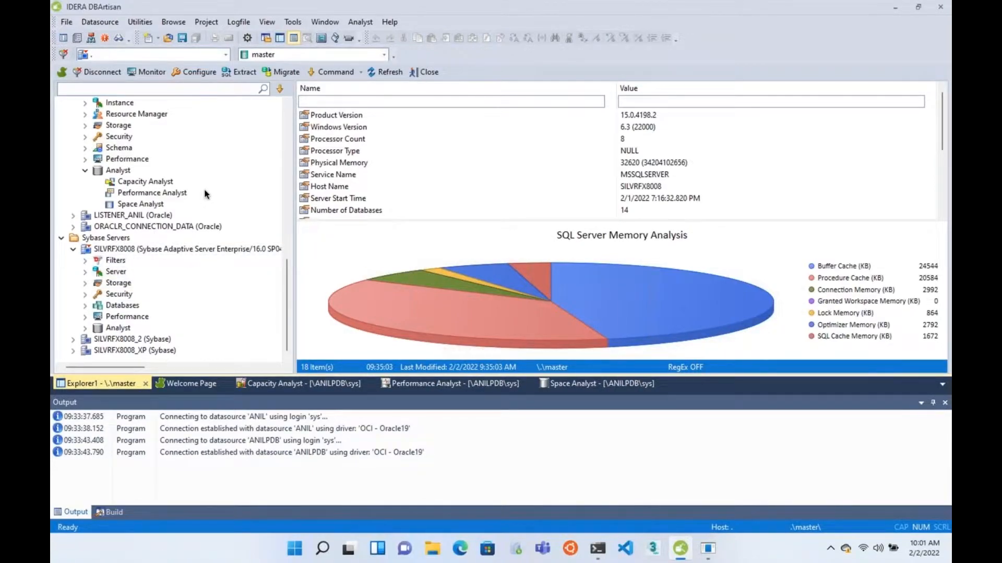
pyautogui.scroll(10, 204, 194)
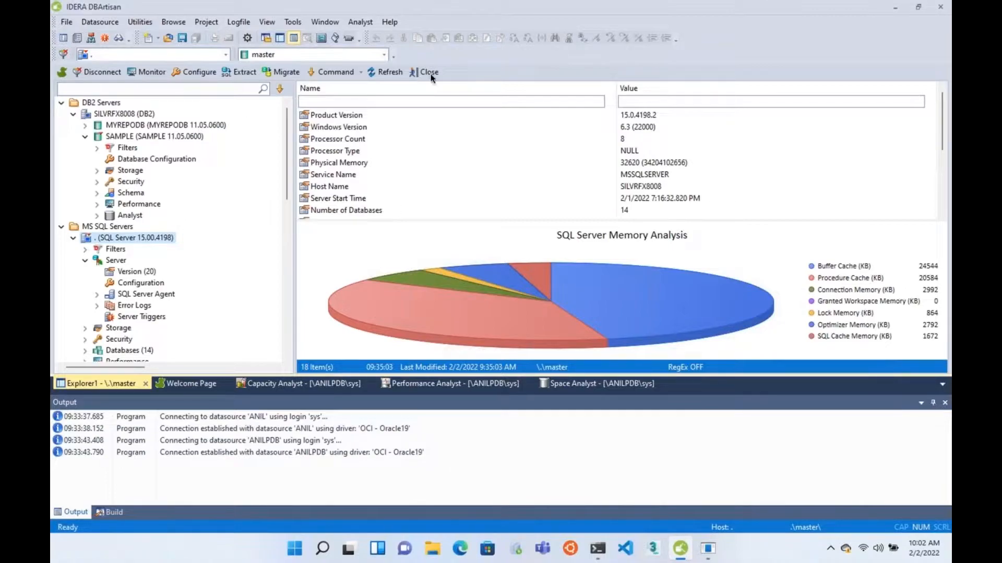
# Step: Create a new ISQL script and set its database to WideWorldImporters
pyautogui.click(70, 23)
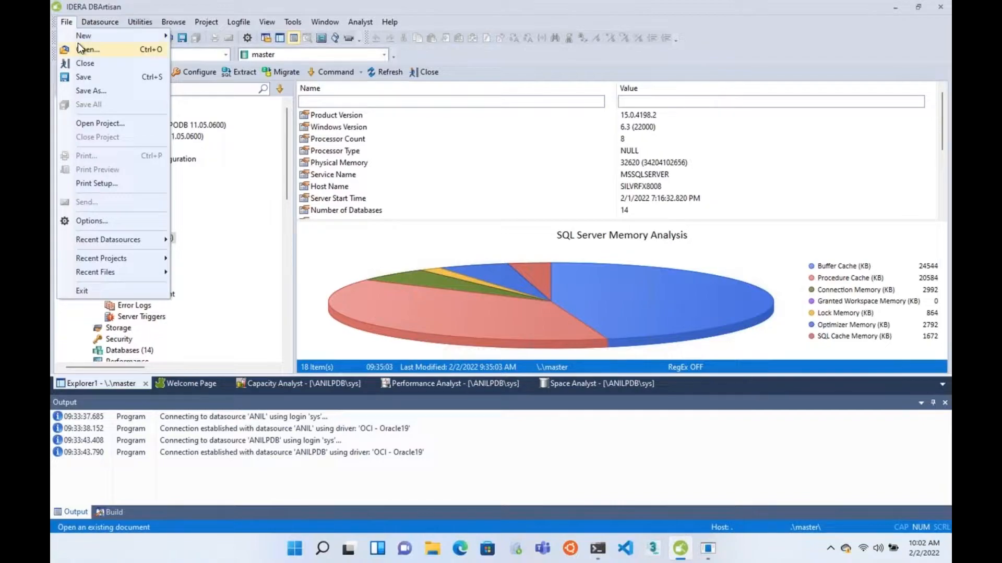
pyautogui.moveTo(97, 35)
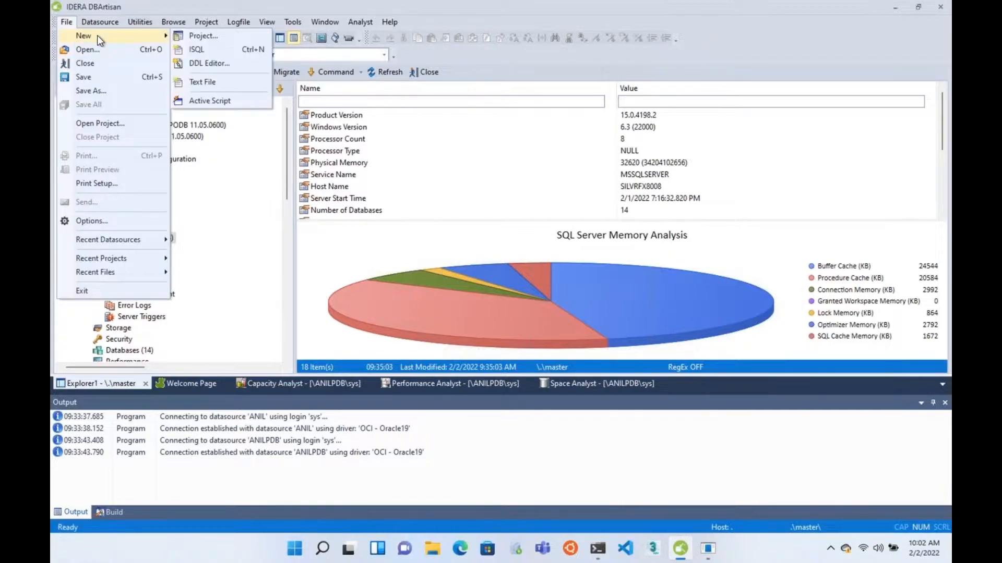
pyautogui.click(197, 50)
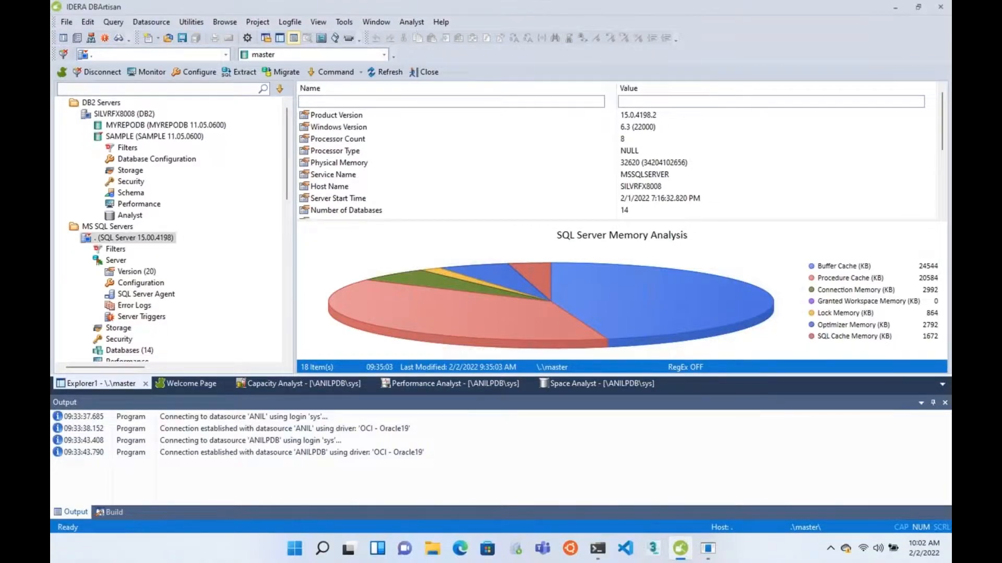
pyautogui.click(384, 54)
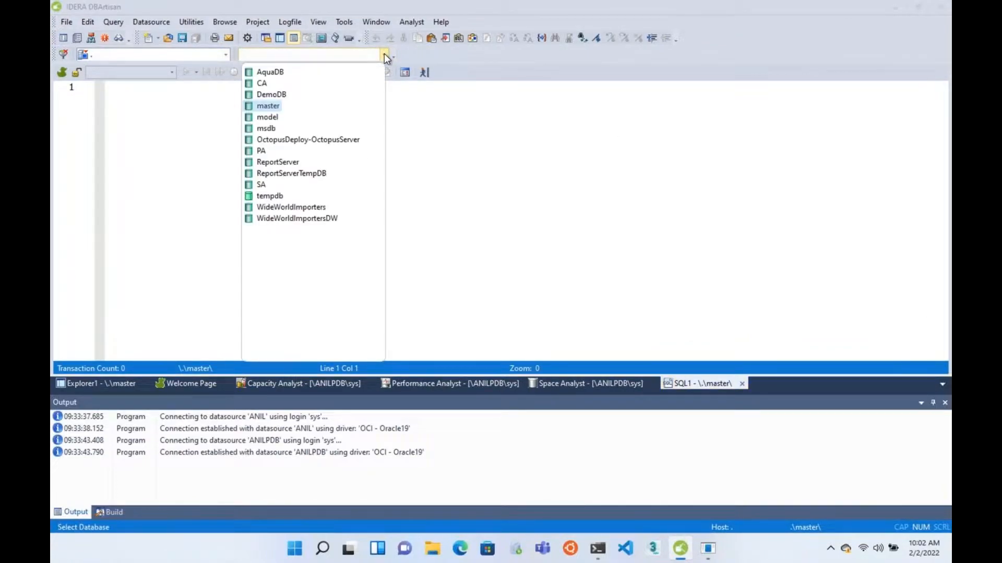
pyautogui.click(280, 208)
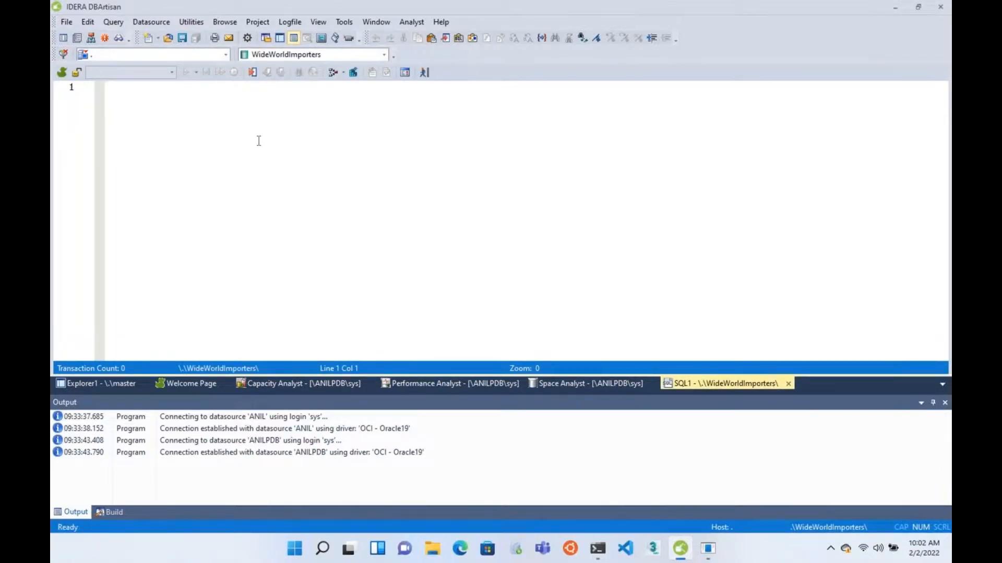
# Step: Write the query "select * from Application.Cities" using the code completion suggestions and execute it
pyautogui.write('s')
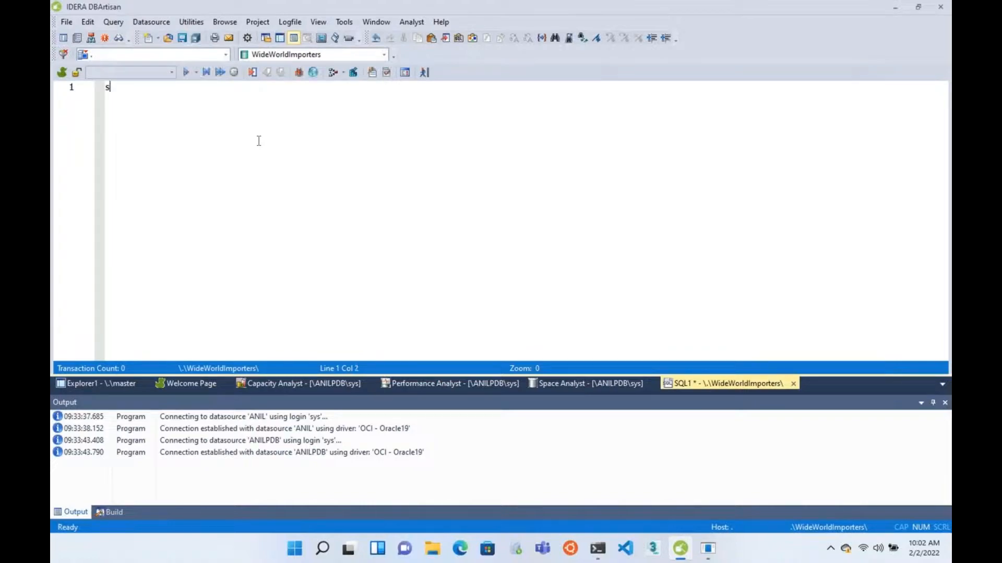
pyautogui.write('elect * from')
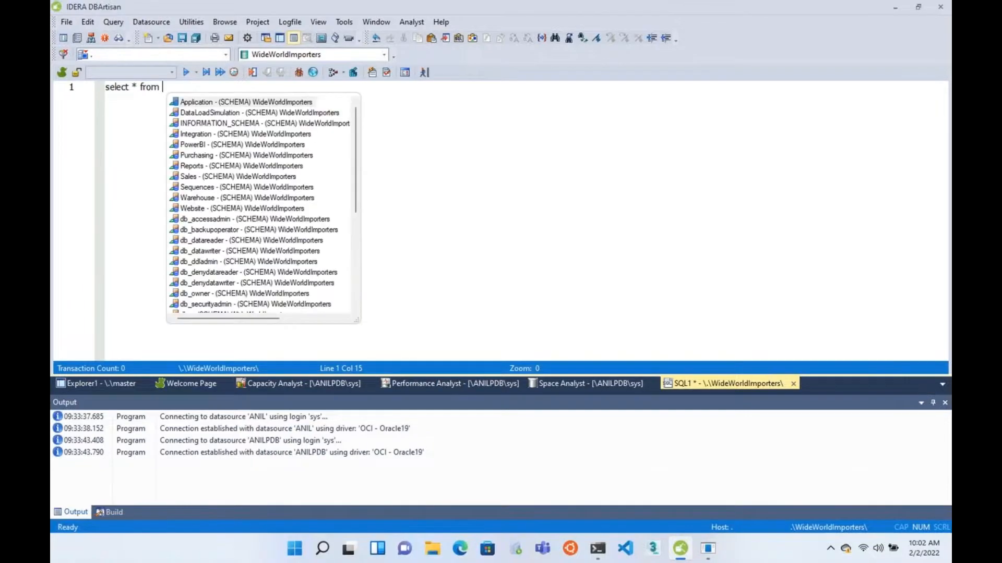
pyautogui.press('Return')
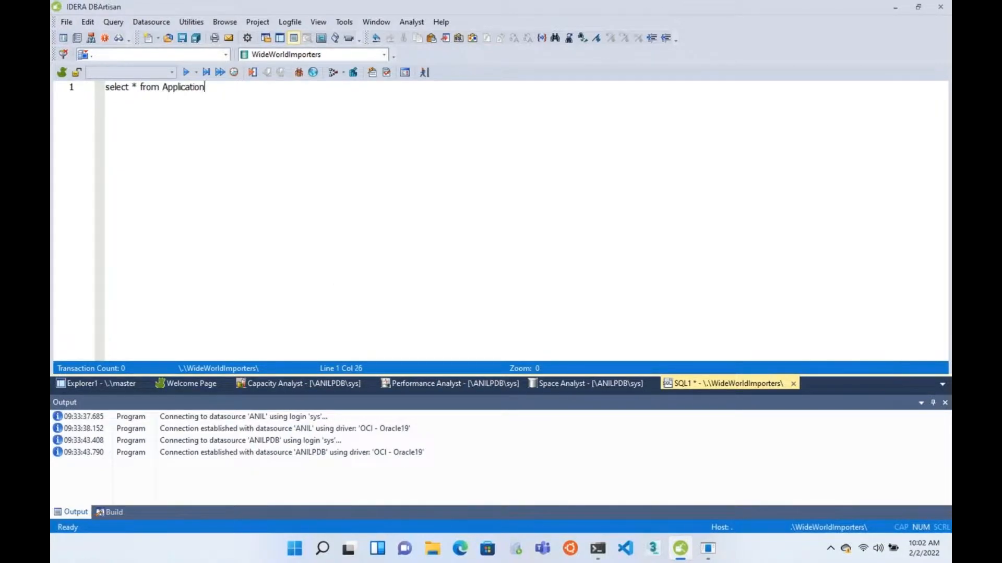
pyautogui.write('.')
pyautogui.press('Return')
pyautogui.click(184, 73)
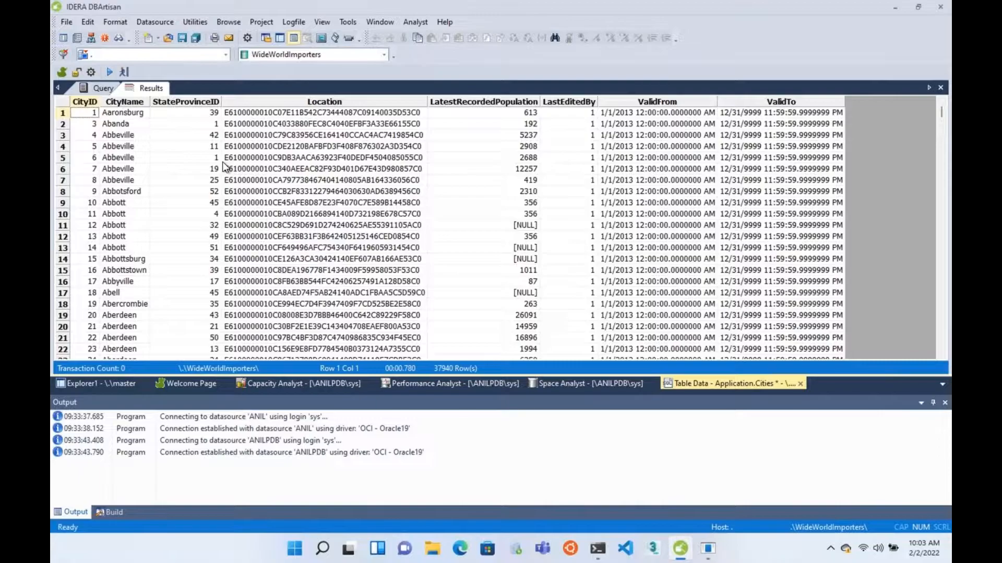
# Step: Return to the query text, open the Paste SQL Statement builder and set its database to WideWorldImporters
pyautogui.click(103, 88)
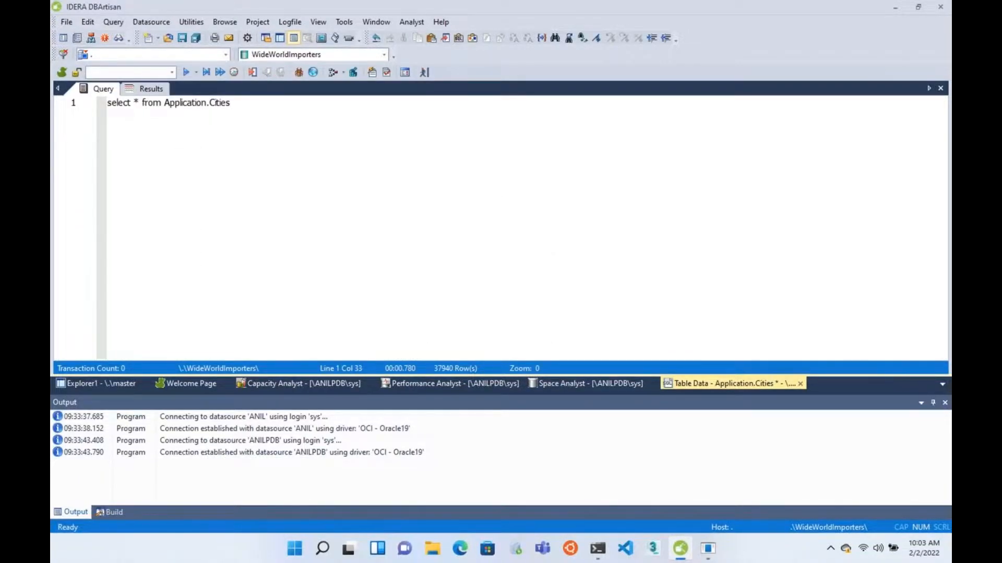
pyautogui.rightClick(391, 170)
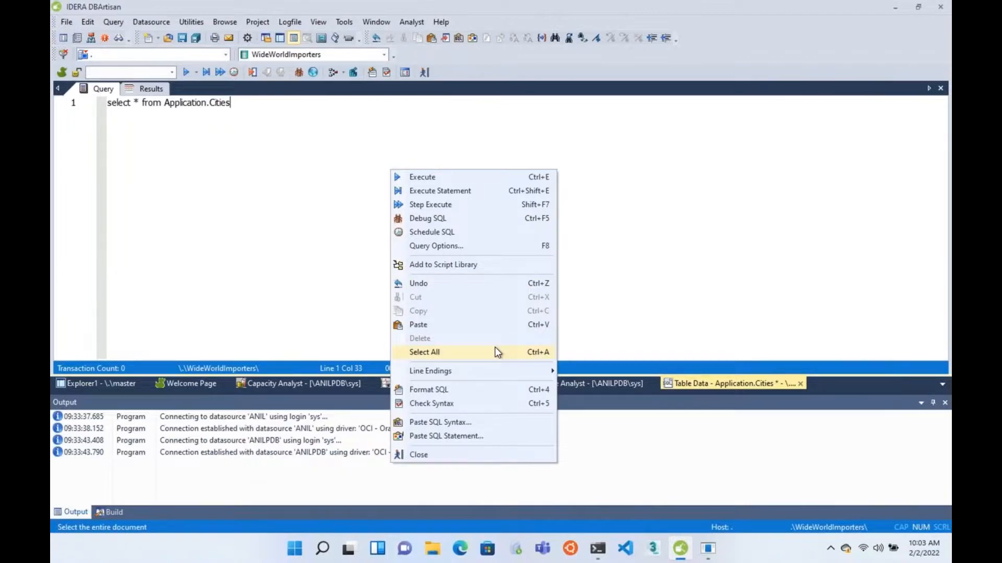
pyautogui.click(452, 434)
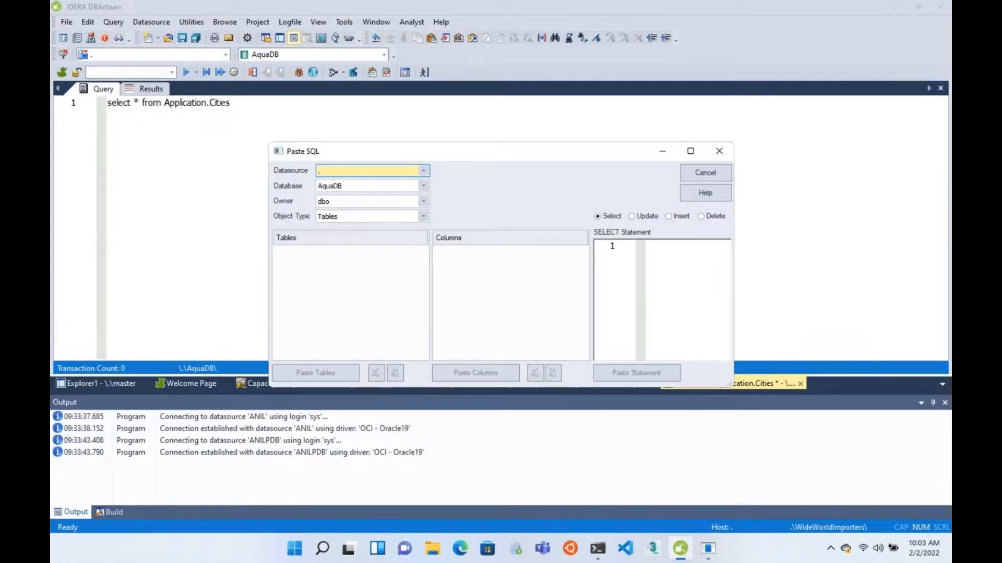
pyautogui.click(423, 185)
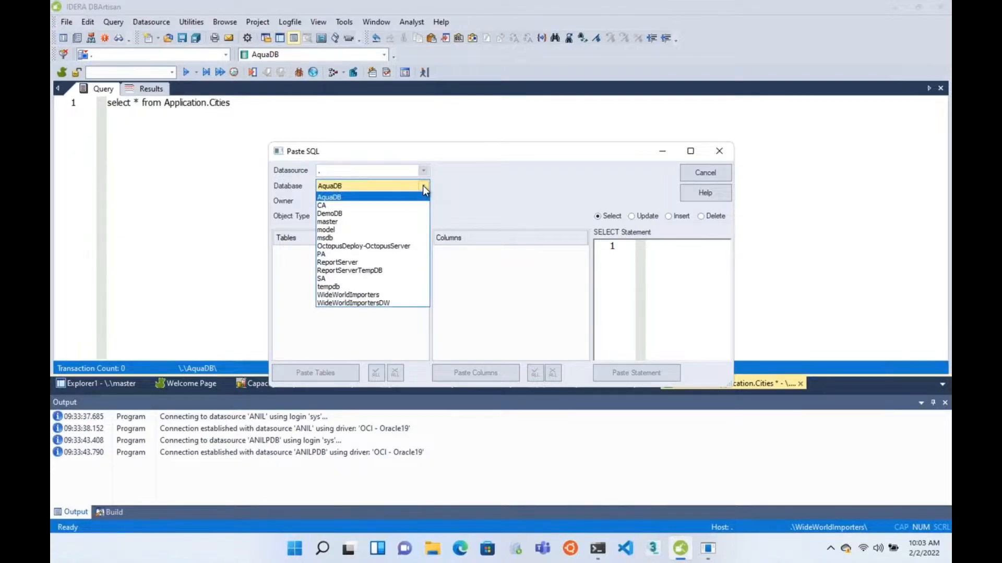
pyautogui.click(386, 296)
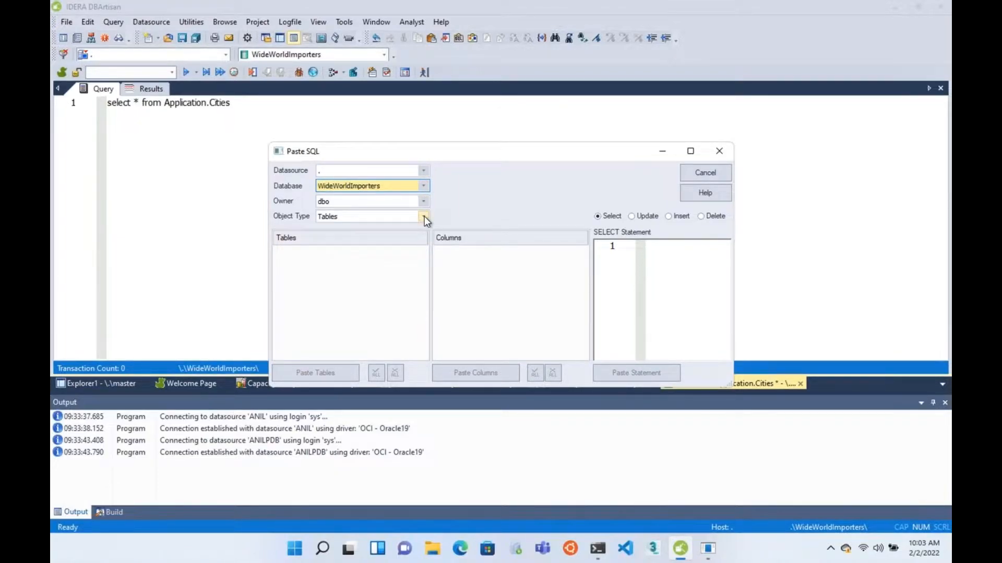
pyautogui.click(424, 216)
pyautogui.click(424, 216)
pyautogui.click(424, 201)
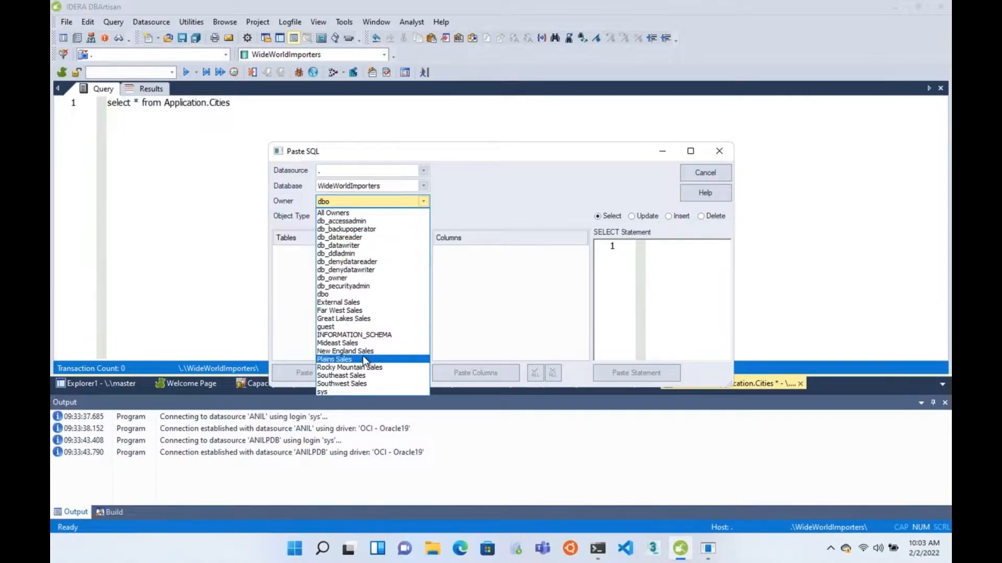
pyautogui.click(362, 343)
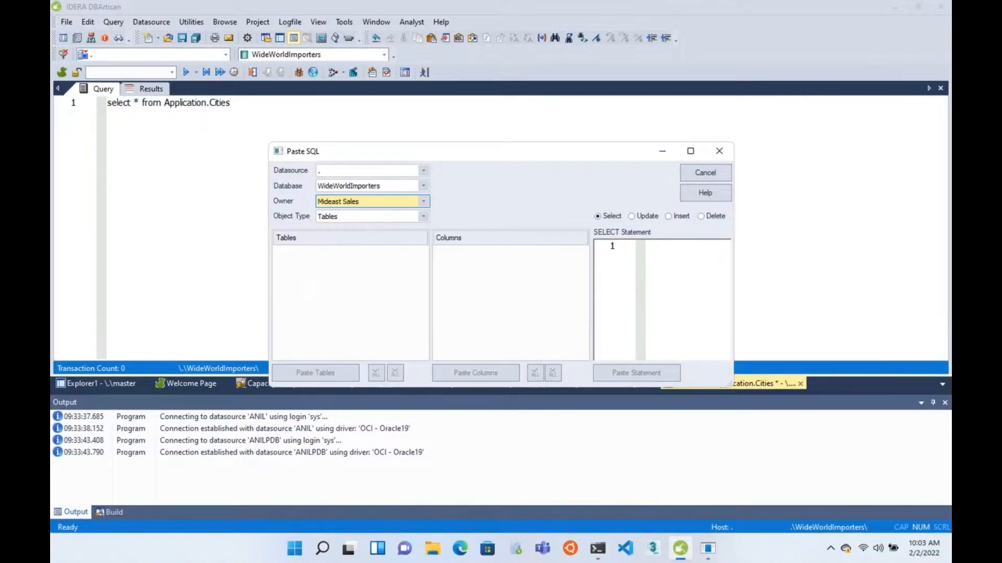
pyautogui.click(420, 217)
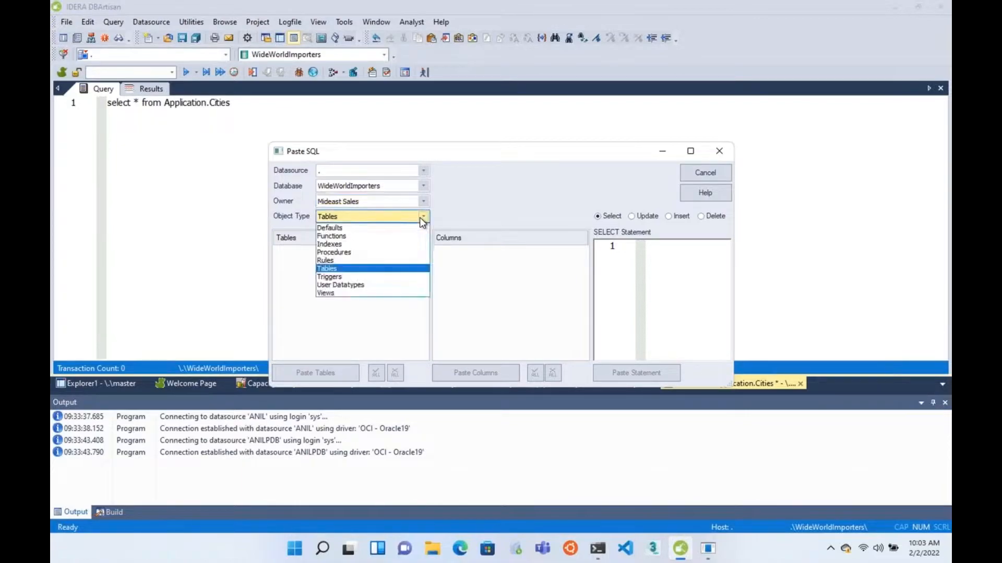
pyautogui.click(423, 186)
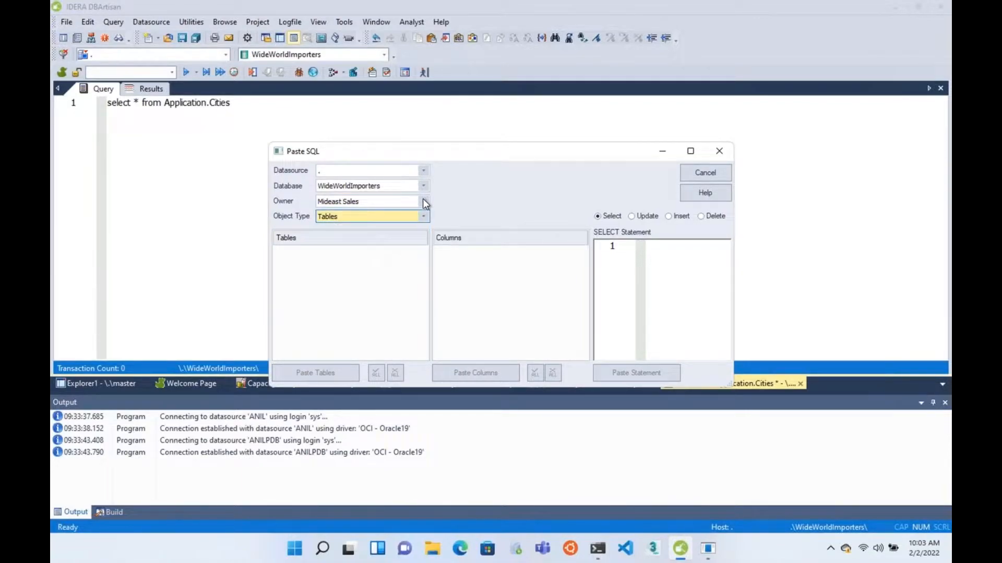
# Step: Set the owner to All Owners and select the tables Application.Cities, Application.Cities_Archive, Application.Countries and Application.Countries_Archive
pyautogui.click(424, 203)
pyautogui.click(347, 210)
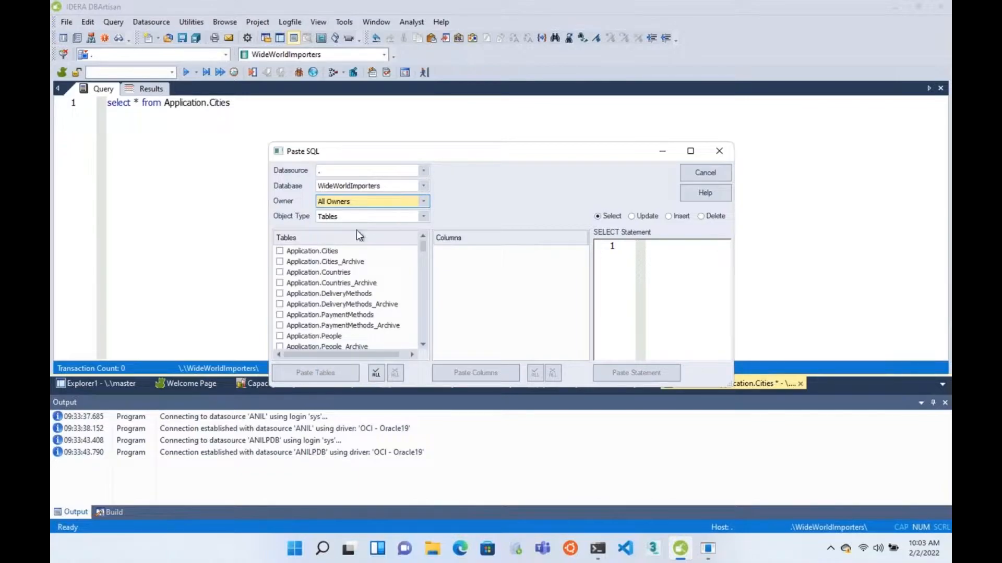
pyautogui.click(280, 251)
pyautogui.click(279, 262)
pyautogui.click(281, 273)
pyautogui.click(281, 283)
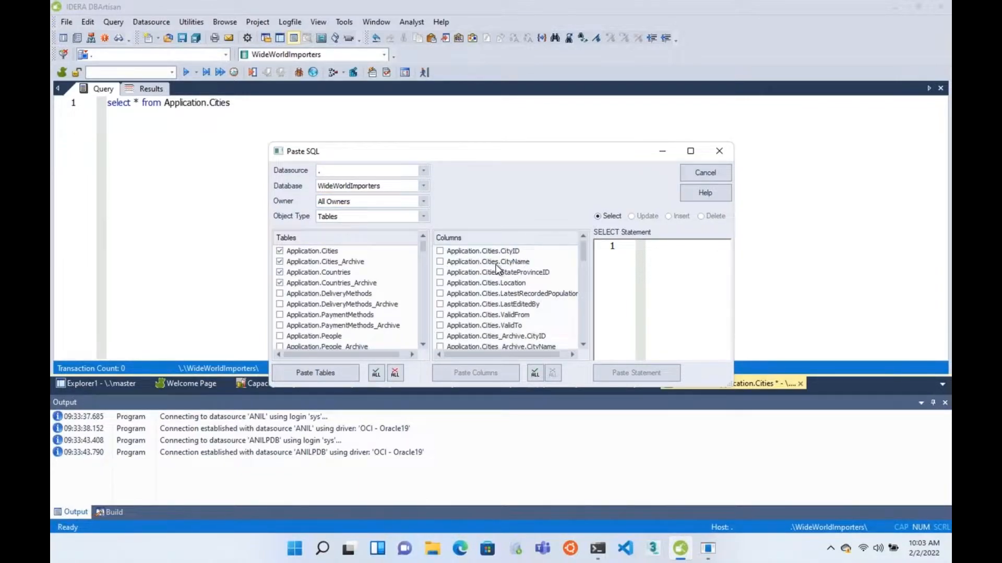
# Step: Select the Application.Cities columns CityID, CityName, Location, LatestRecordedPopulation, ValidFrom and ValidTo, and paste the generated SELECT statement into the query
pyautogui.click(439, 251)
pyautogui.click(440, 262)
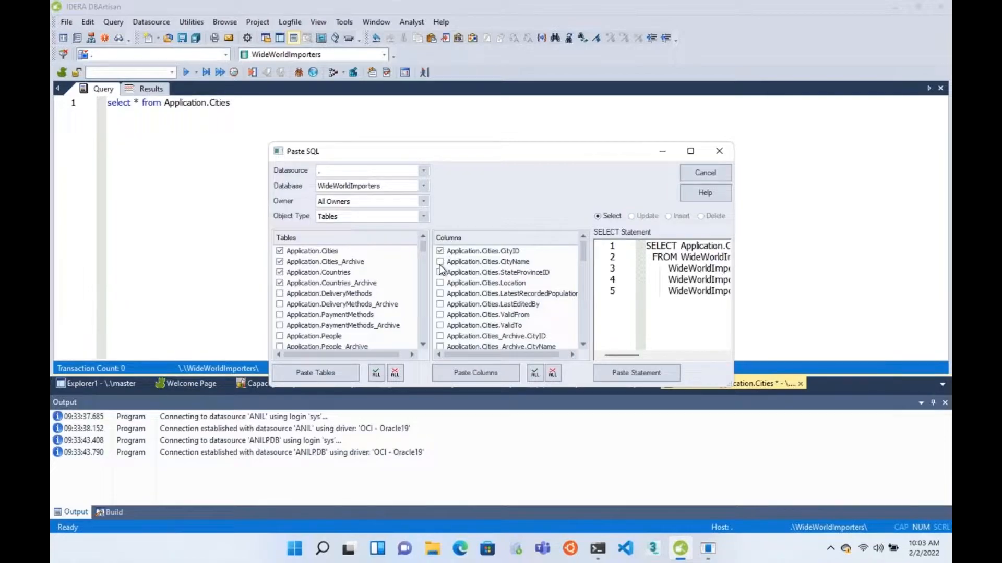
pyautogui.click(440, 283)
pyautogui.click(440, 293)
pyautogui.click(440, 315)
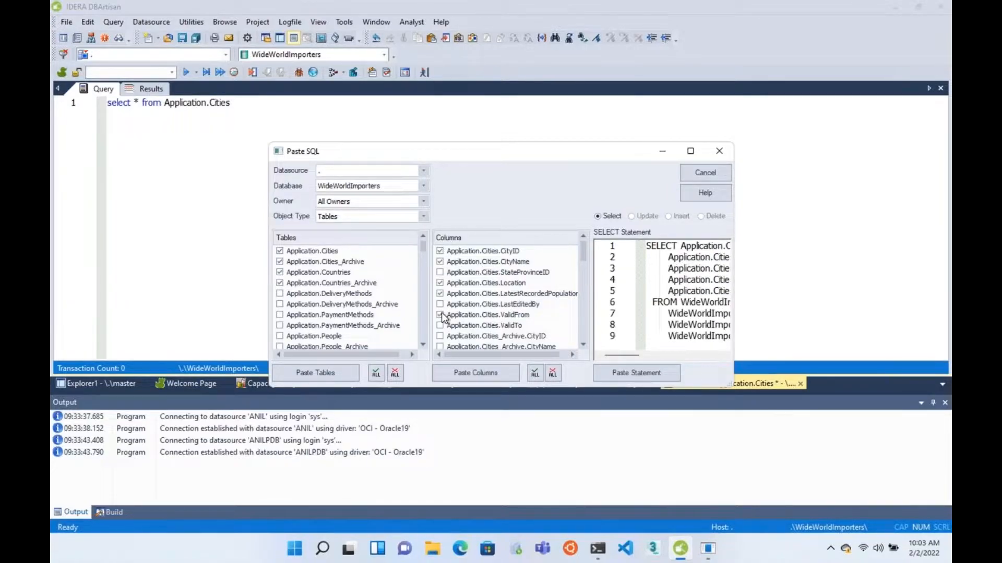
pyautogui.click(440, 325)
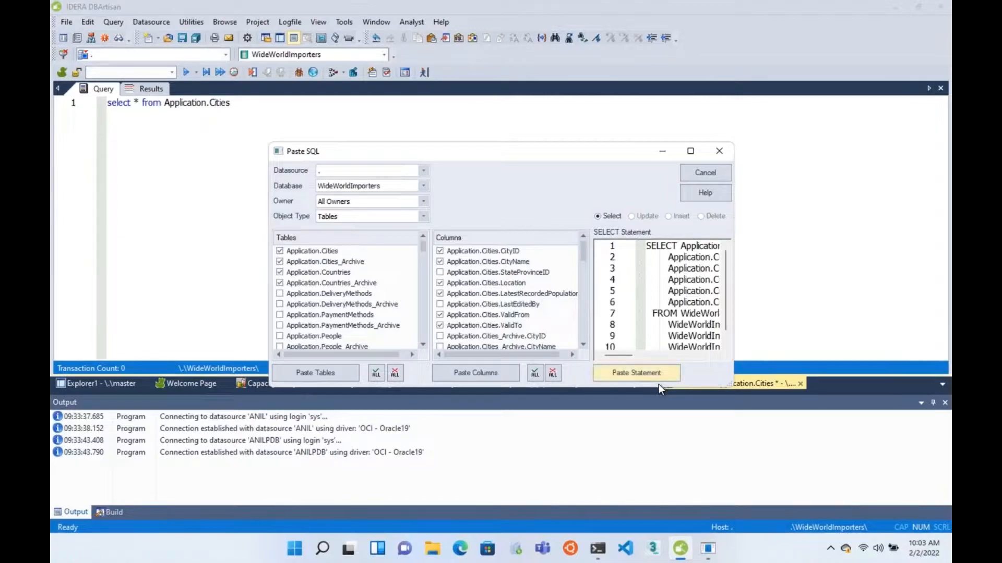
pyautogui.click(636, 373)
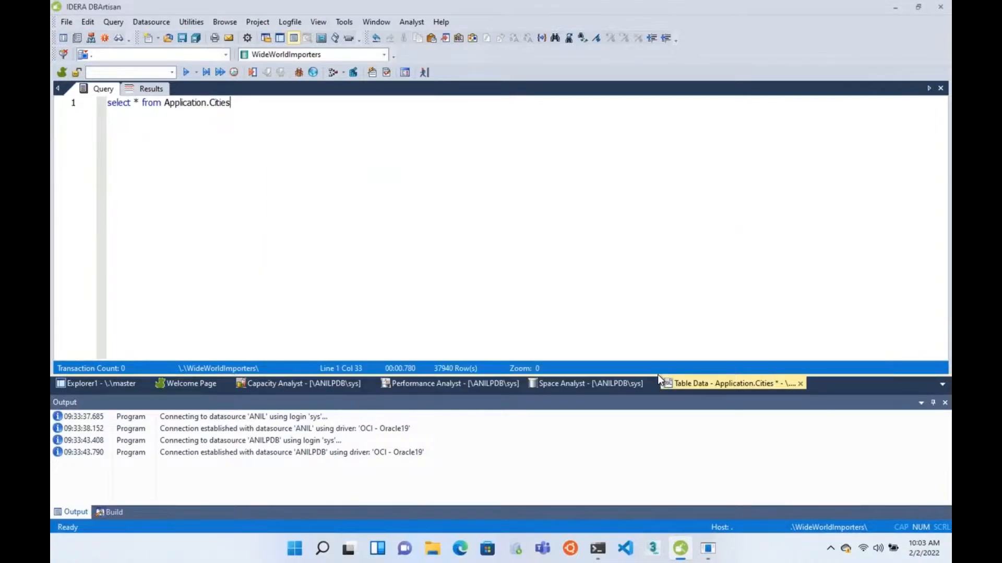
# Step: Try to format the SQL in the query editor
pyautogui.rightClick(464, 188)
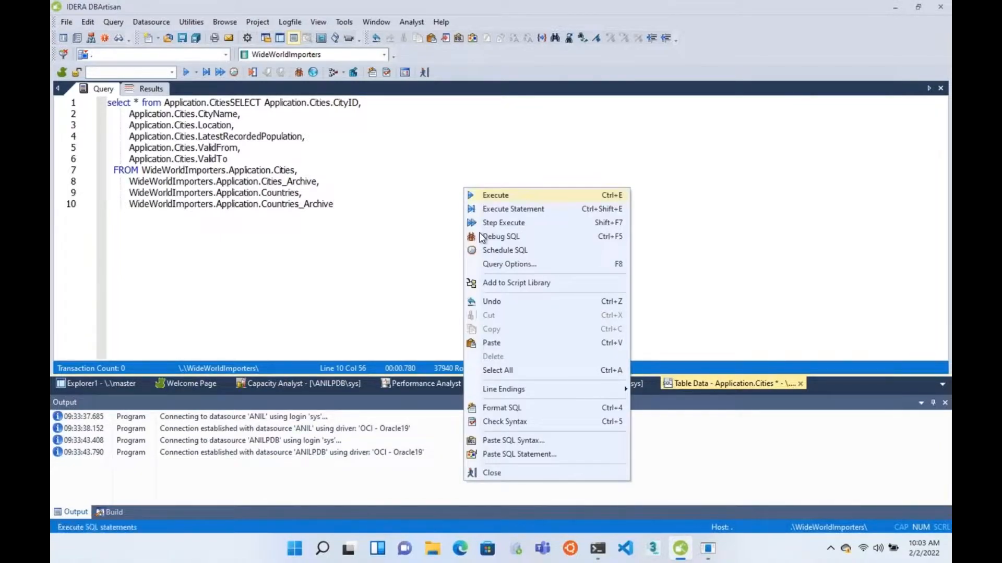
pyautogui.click(503, 410)
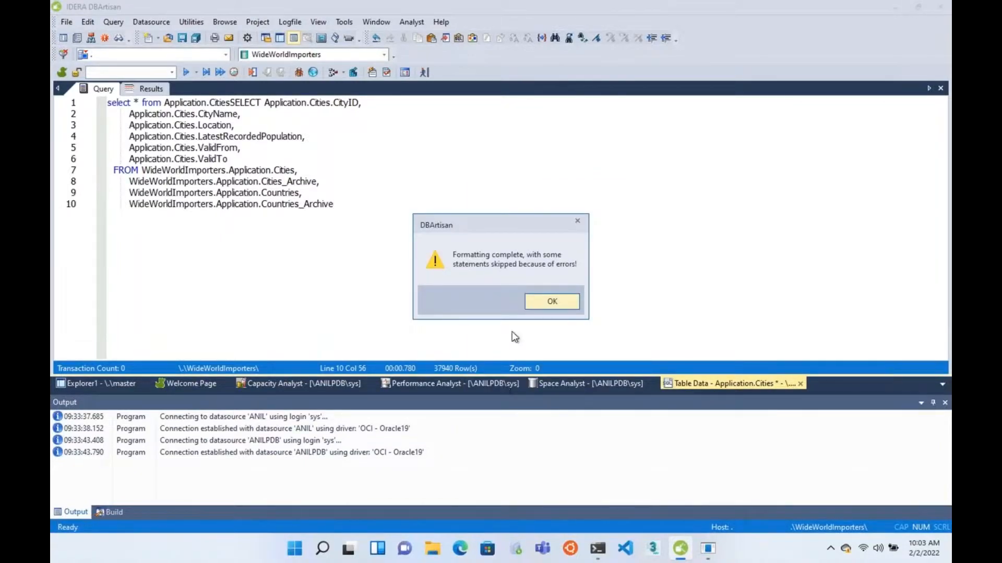
pyautogui.click(540, 302)
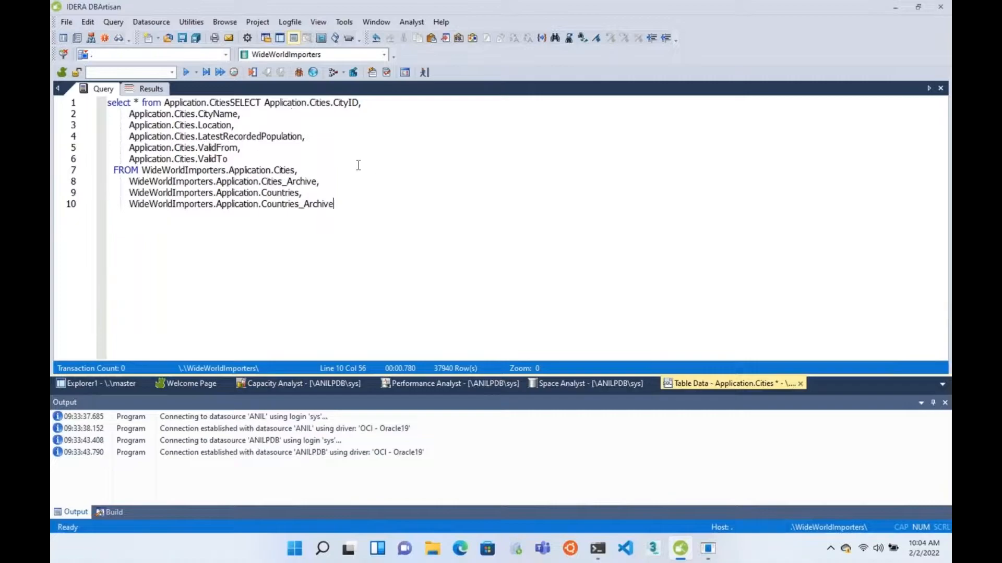
# Step: Review the Query Options for query analysis, execution plans and SET options, and close them without changes
pyautogui.rightClick(381, 211)
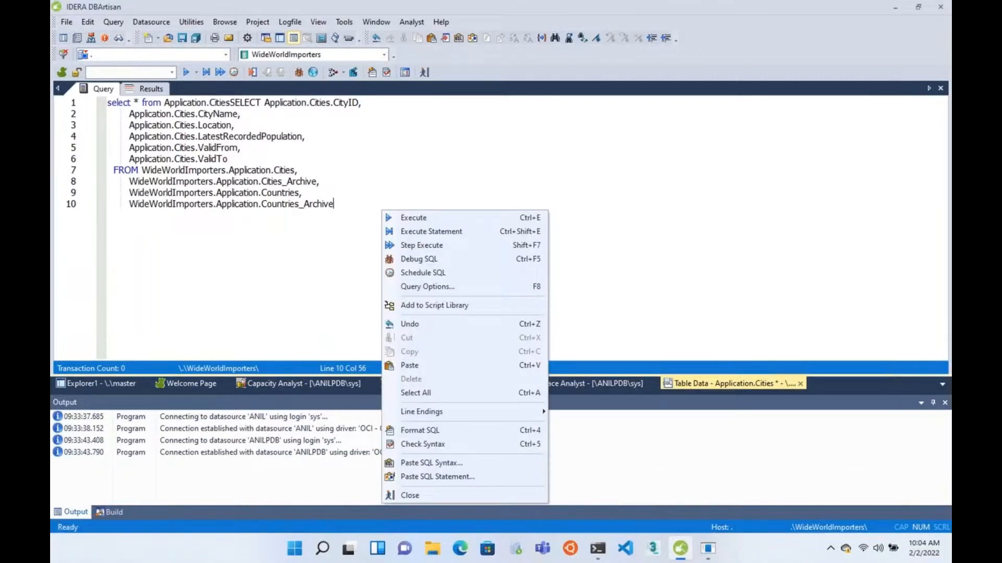
pyautogui.click(468, 287)
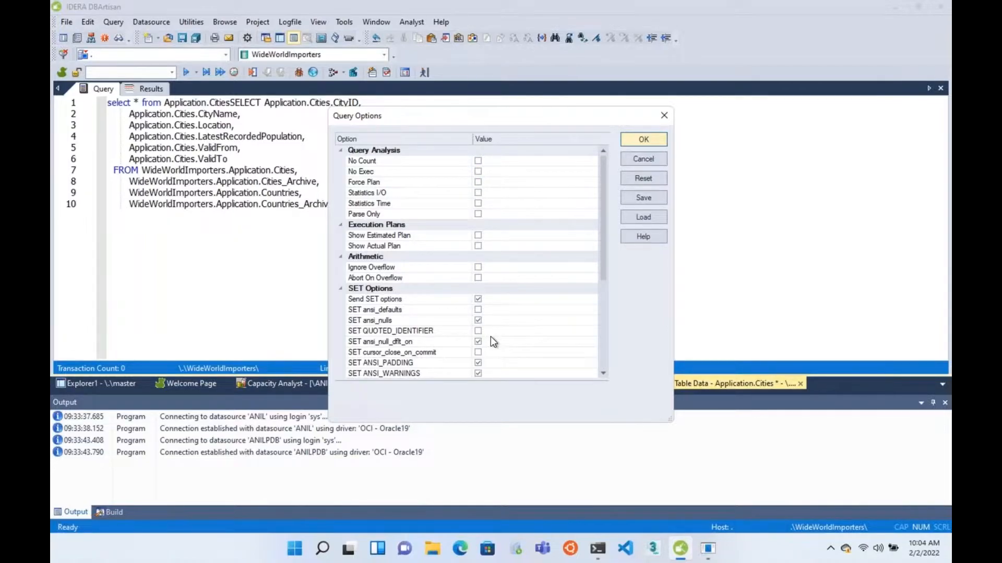
pyautogui.scroll(-4, 490, 336)
pyautogui.scroll(4, 491, 336)
pyautogui.press('Return')
# Step: Replace the whole query text with "select * from Application.Cities" and execute it
pyautogui.click(118, 384)
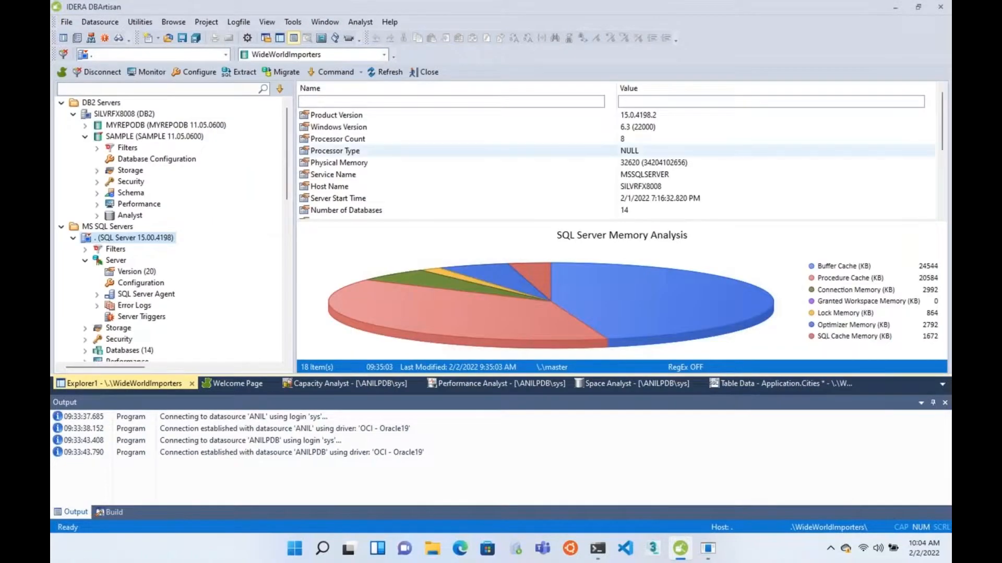
pyautogui.click(765, 384)
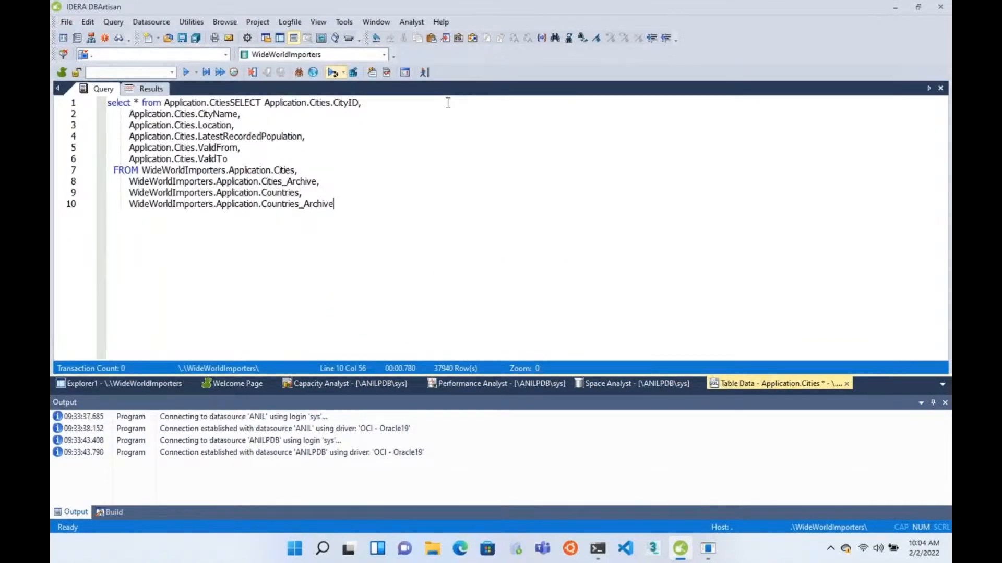
pyautogui.hotkey('ctrl', 'a')
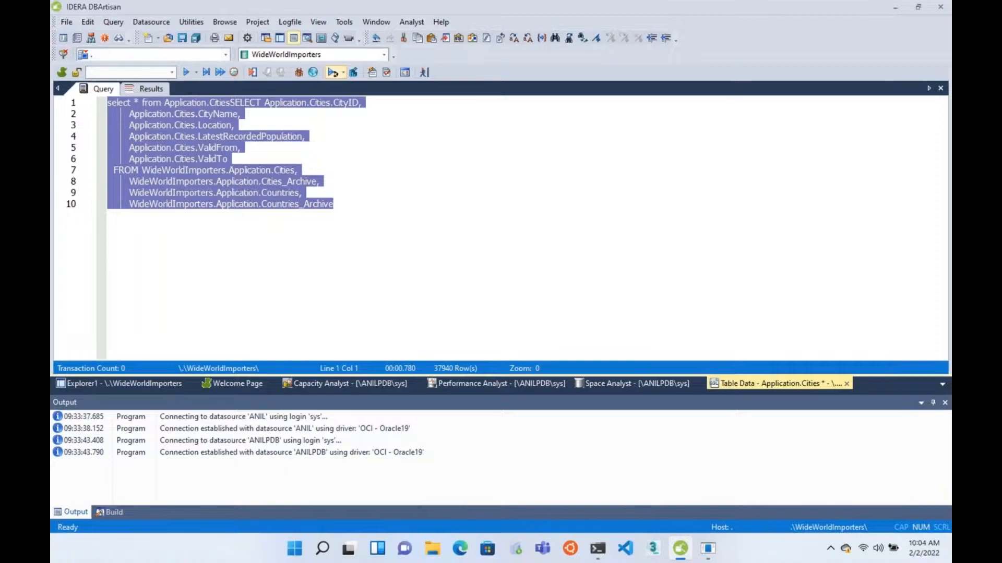
pyautogui.press('Delete')
pyautogui.write('select * from')
pyautogui.press('BackSpace')
pyautogui.press('BackSpace')
pyautogui.write('om')
pyautogui.press('Return')
pyautogui.write('.c')
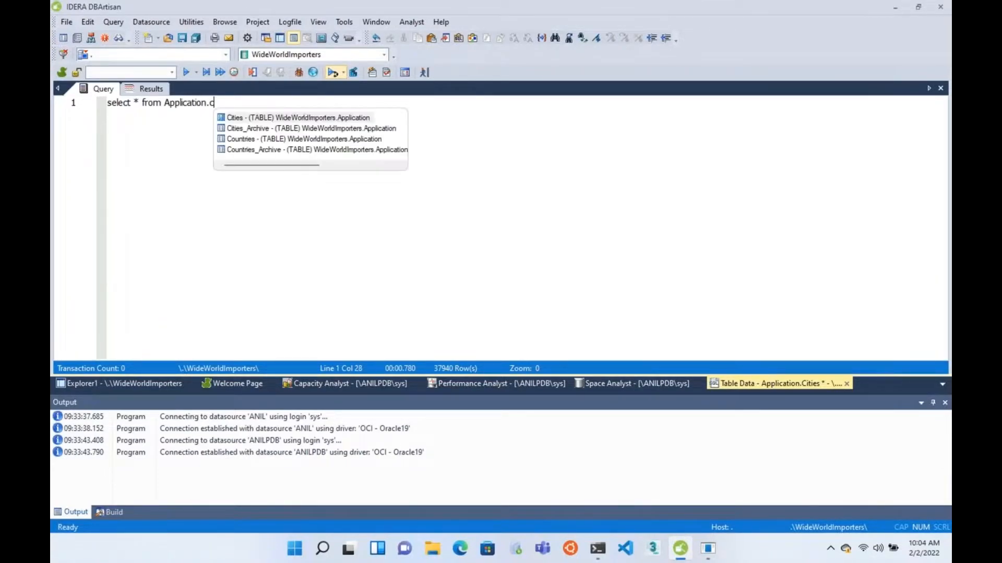
pyautogui.press('Return')
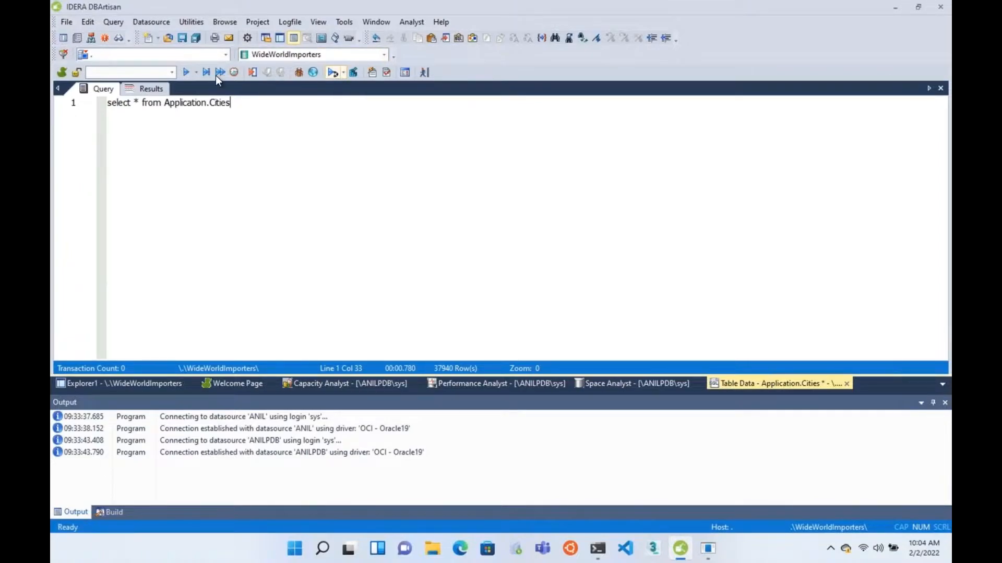
pyautogui.click(185, 72)
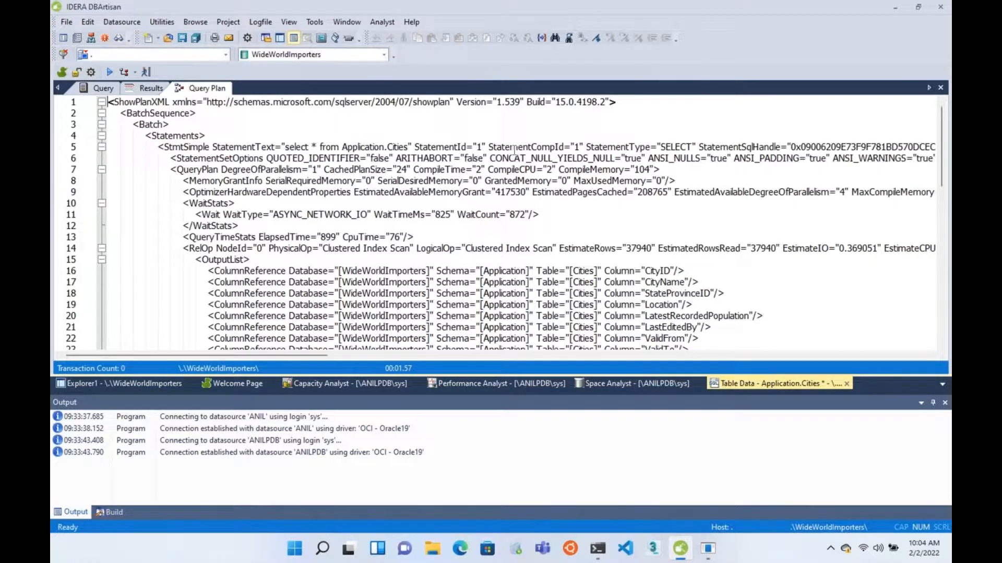
# Step: View the query plan as a tree and as a graph, and inspect the details of the Clustered Index Scan
pyautogui.rightClick(746, 206)
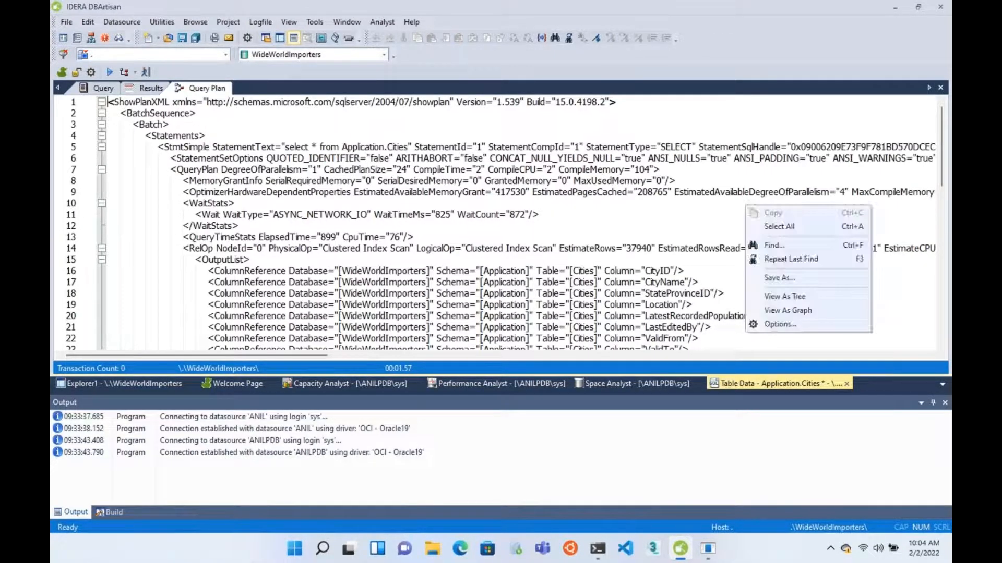
pyautogui.click(818, 292)
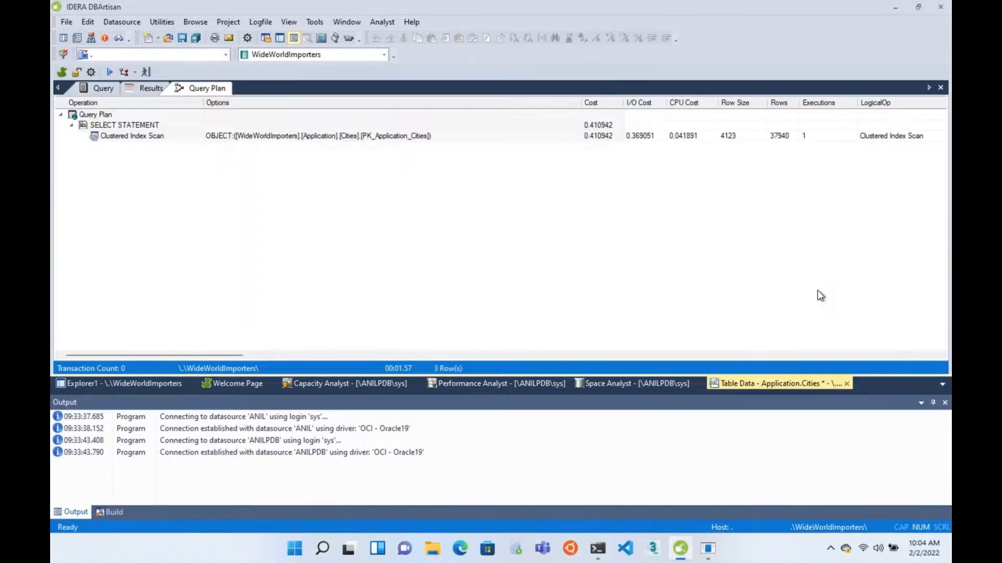
pyautogui.click(503, 138)
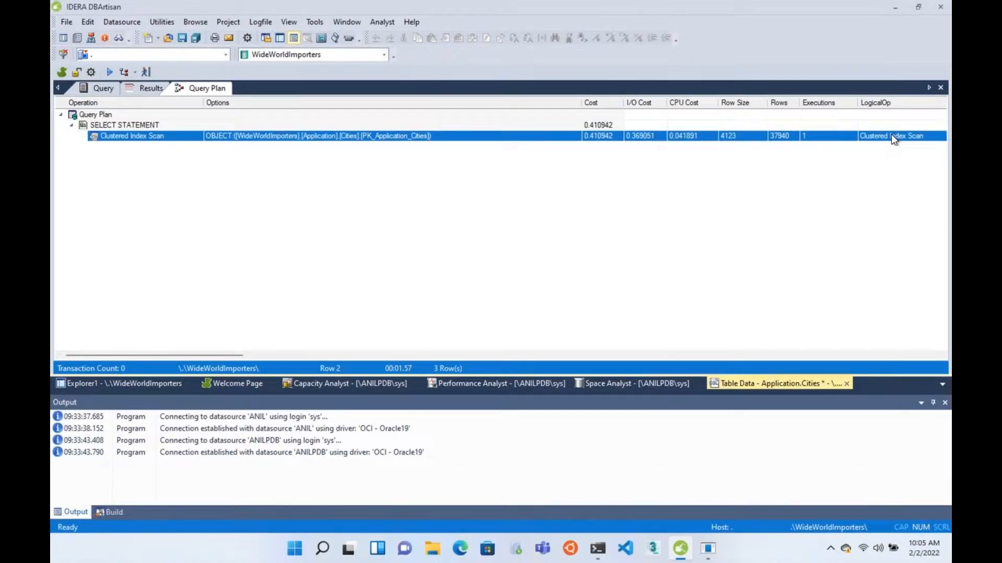
pyautogui.rightClick(263, 141)
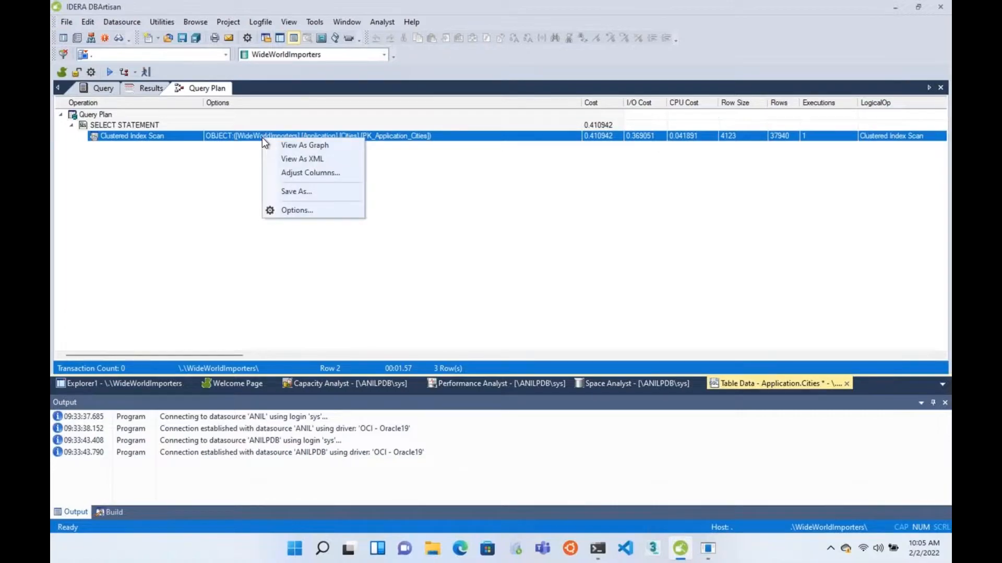
pyautogui.click(319, 145)
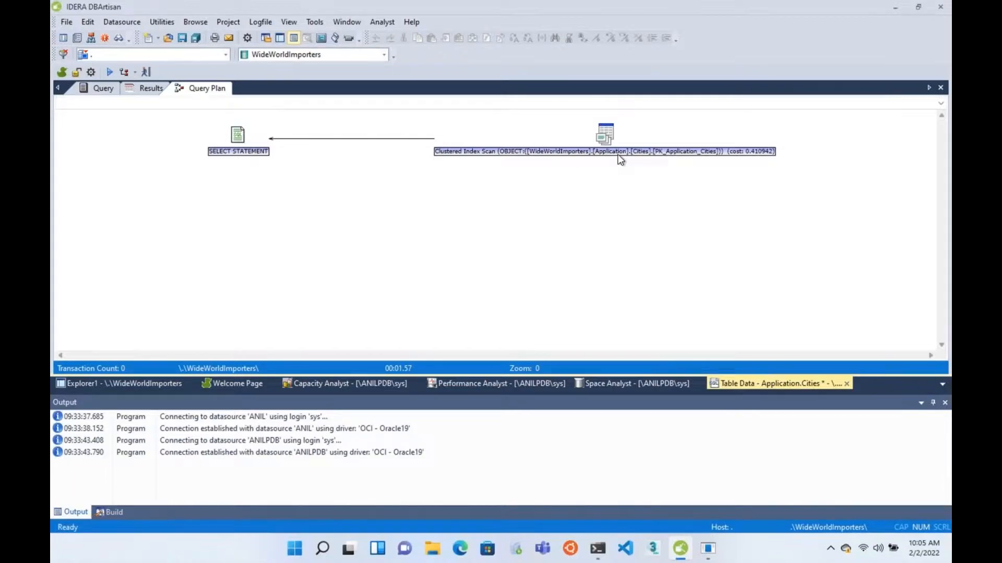
pyautogui.moveTo(597, 146)
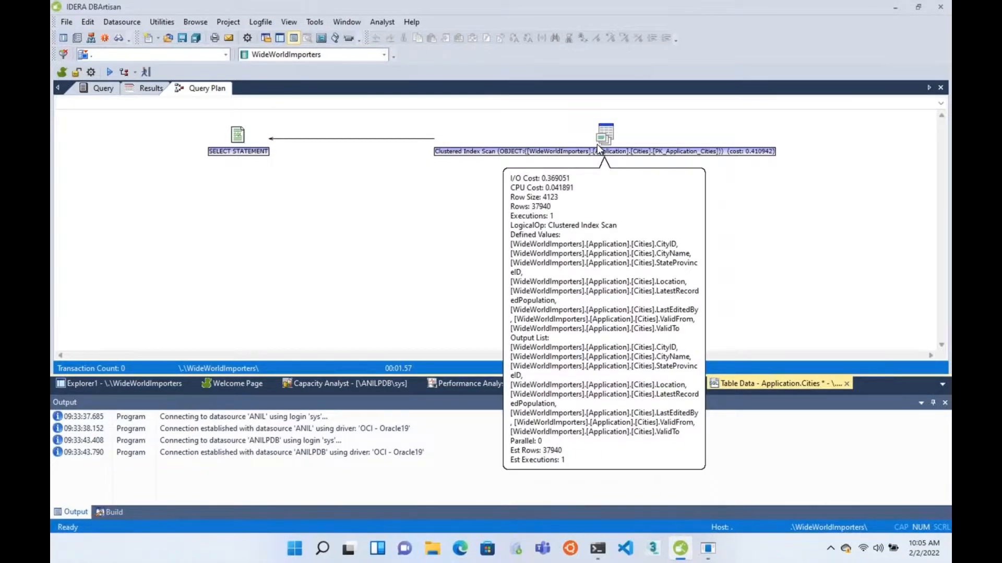
# Step: Return to the query text and delete all of it
pyautogui.click(100, 87)
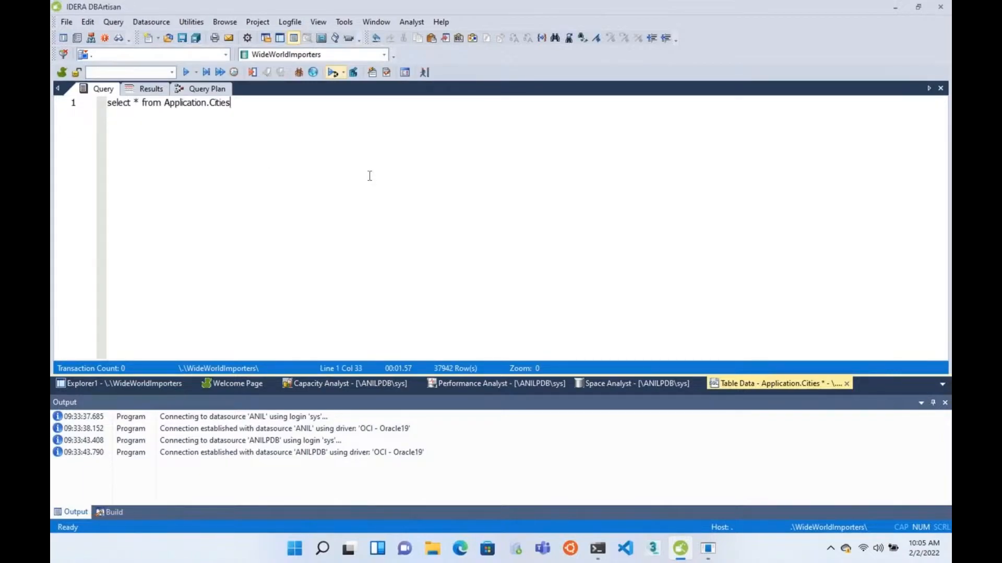
pyautogui.press('Return')
pyautogui.hotkey('ctrl', 'a')
pyautogui.press('Delete')
pyautogui.rightClick(370, 176)
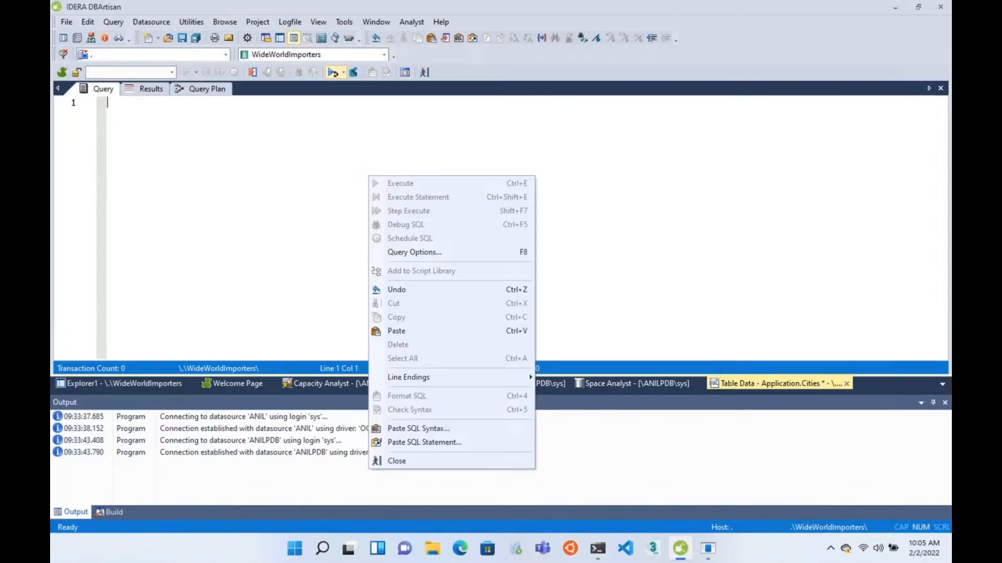
# Step: Open the Query Builder for the WideWorldImporters database
pyautogui.click(192, 23)
pyautogui.click(340, 23)
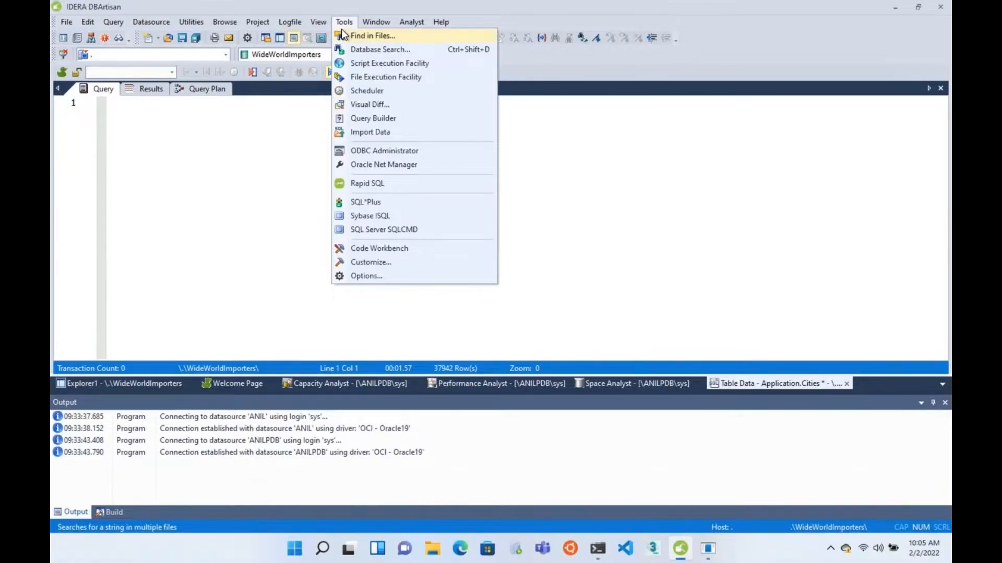
pyautogui.click(387, 117)
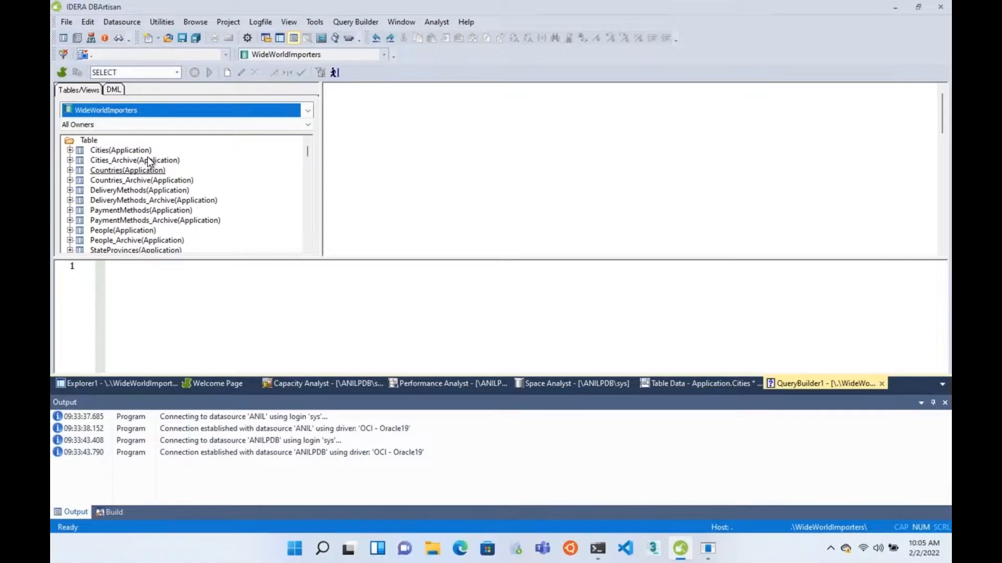
# Step: Add the Application tables Cities, Countries and Cities_Archive side by side to the diagram, and include CityID from Cities and Cities_Archive
pyautogui.click(147, 153)
pyautogui.doubleClick(147, 154)
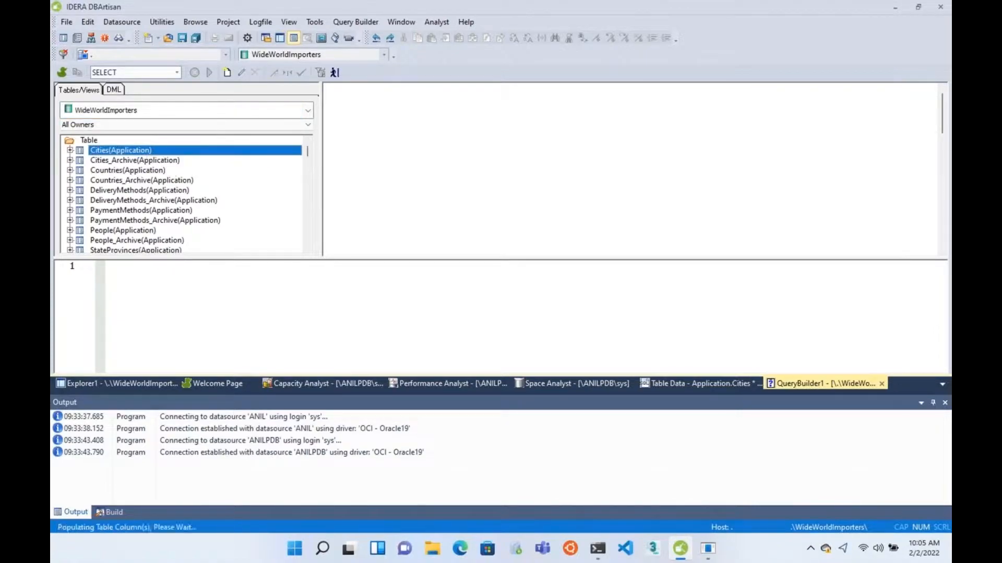
pyautogui.click(152, 171)
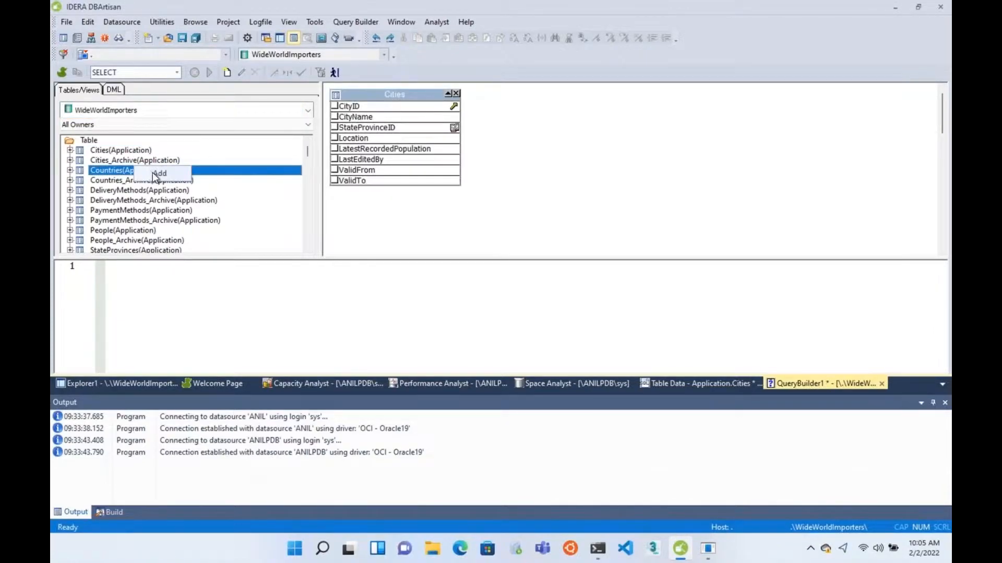
pyautogui.click(424, 97)
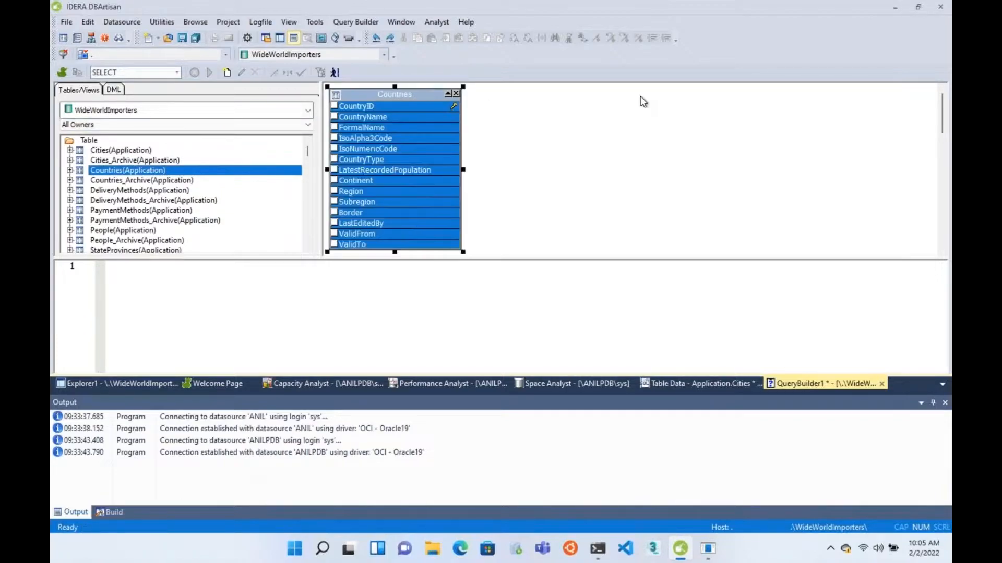
pyautogui.click(161, 161)
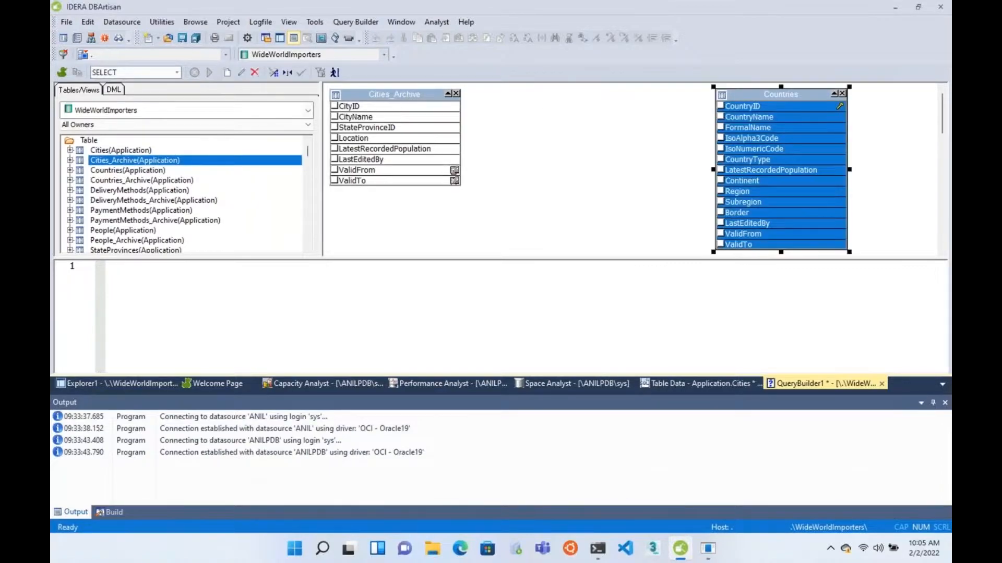
pyautogui.moveTo(390, 102); pyautogui.dragTo(602, 98)
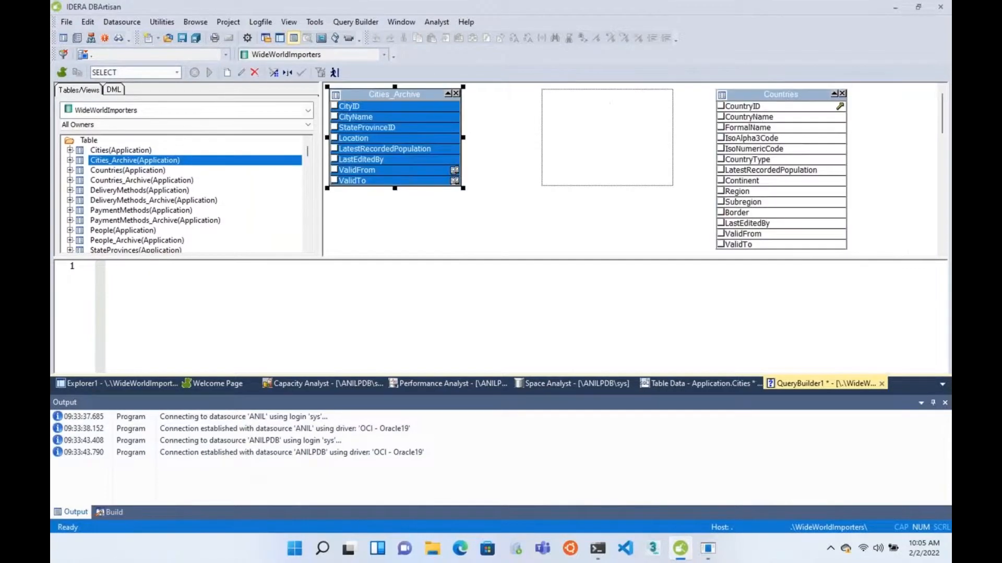
pyautogui.click(337, 107)
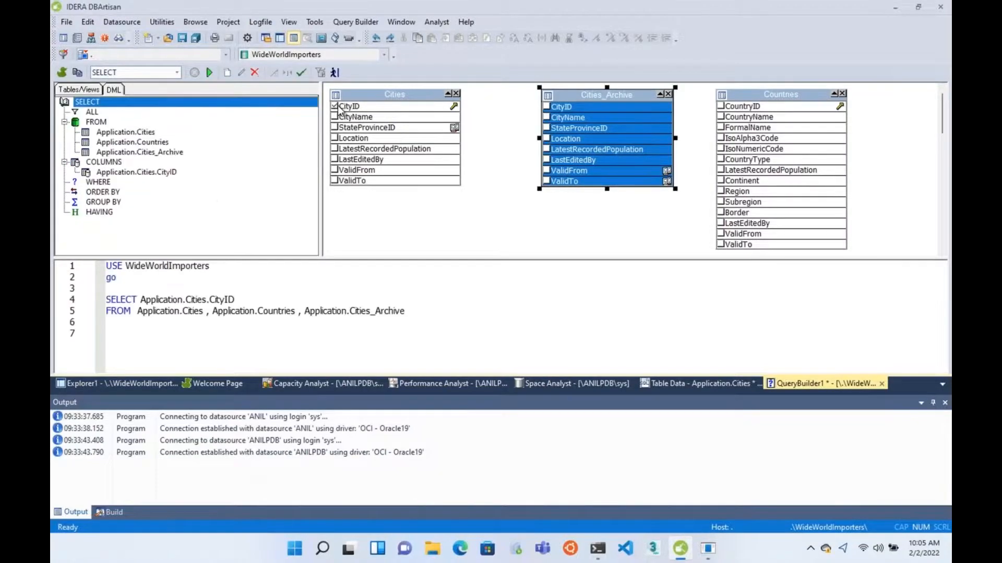
pyautogui.click(546, 107)
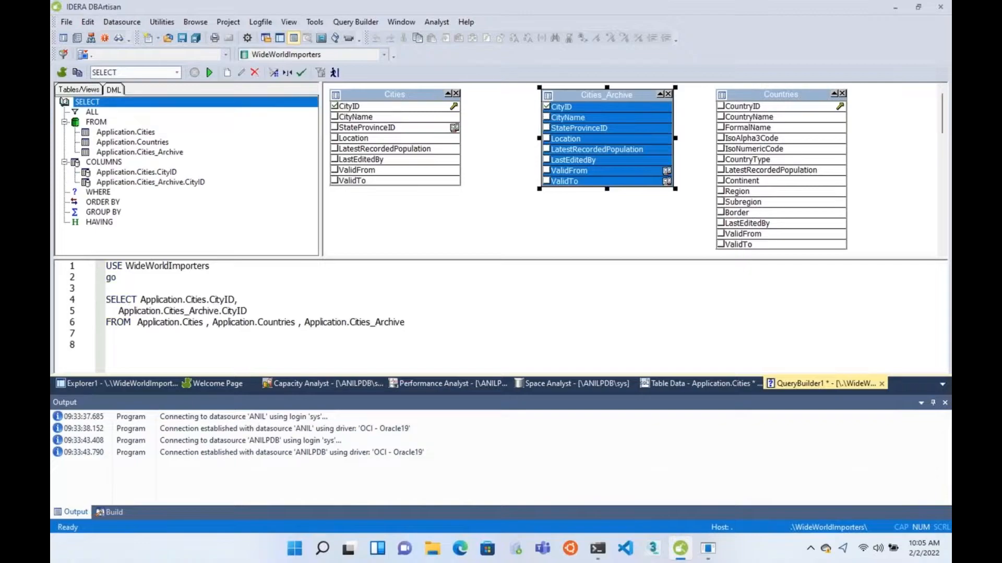
# Step: Give the Cities table the alias "demo" in its table properties
pyautogui.rightClick(450, 108)
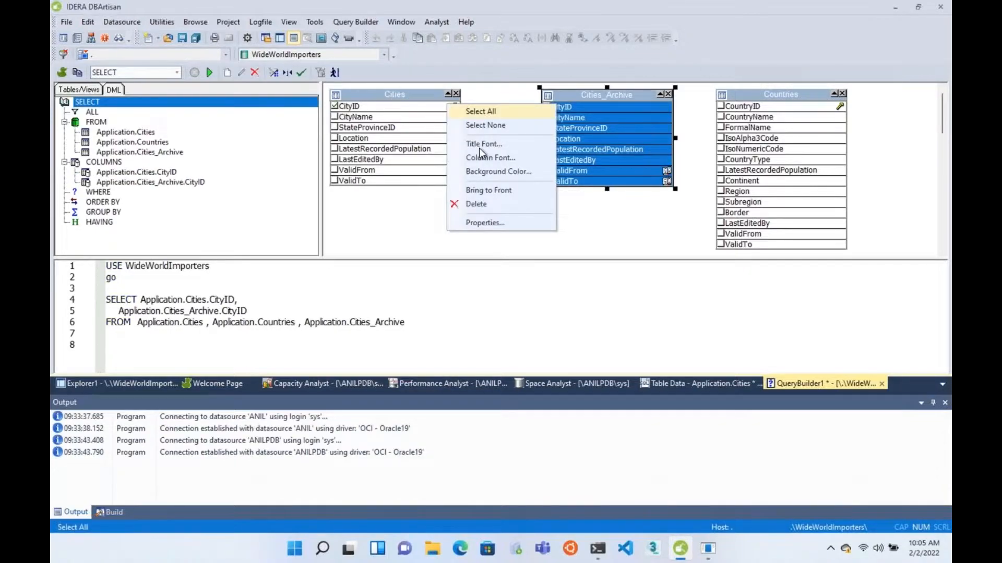
pyautogui.click(500, 223)
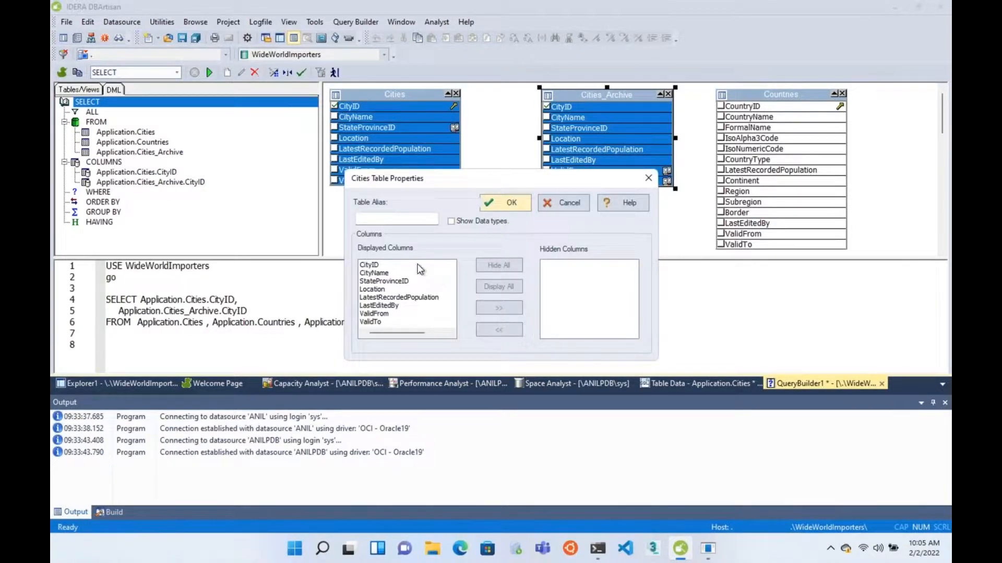
pyautogui.click(398, 216)
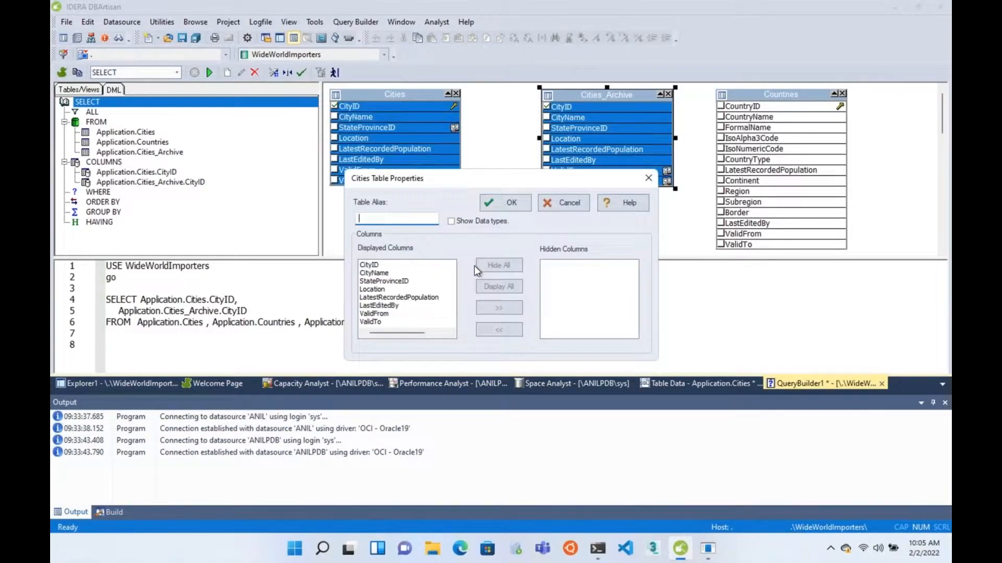
pyautogui.click(384, 265)
pyautogui.keyDown('ctrl'); pyautogui.click(386, 289); pyautogui.keyUp('ctrl')
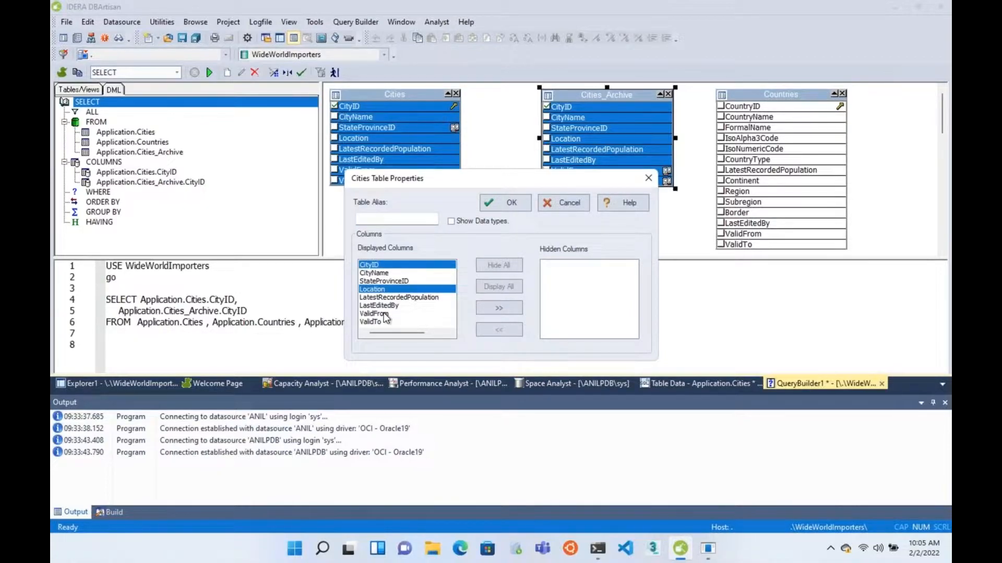
pyautogui.keyDown('ctrl'); pyautogui.click(386, 314); pyautogui.keyUp('ctrl')
pyautogui.click(404, 219)
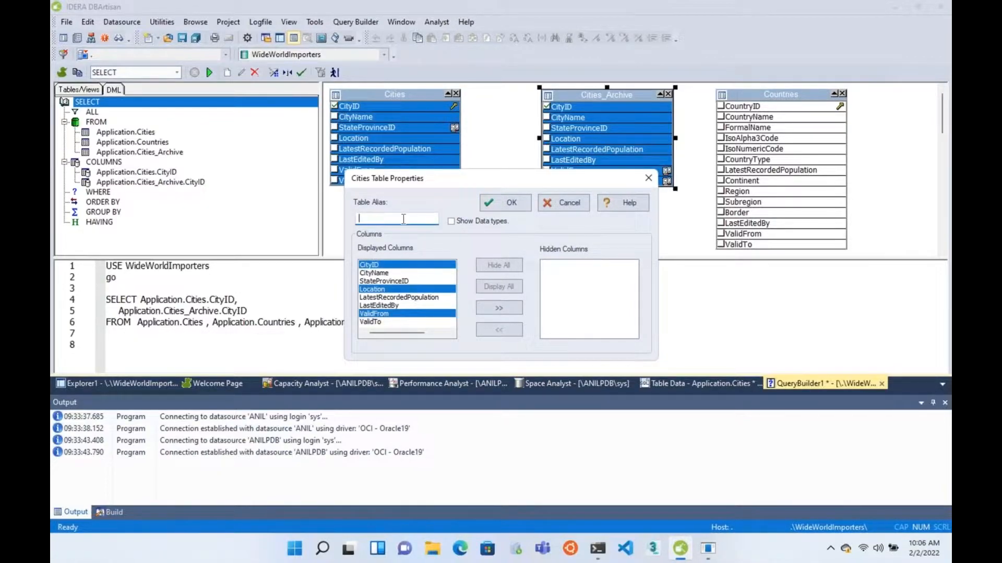
pyautogui.write('demo')
pyautogui.click(493, 205)
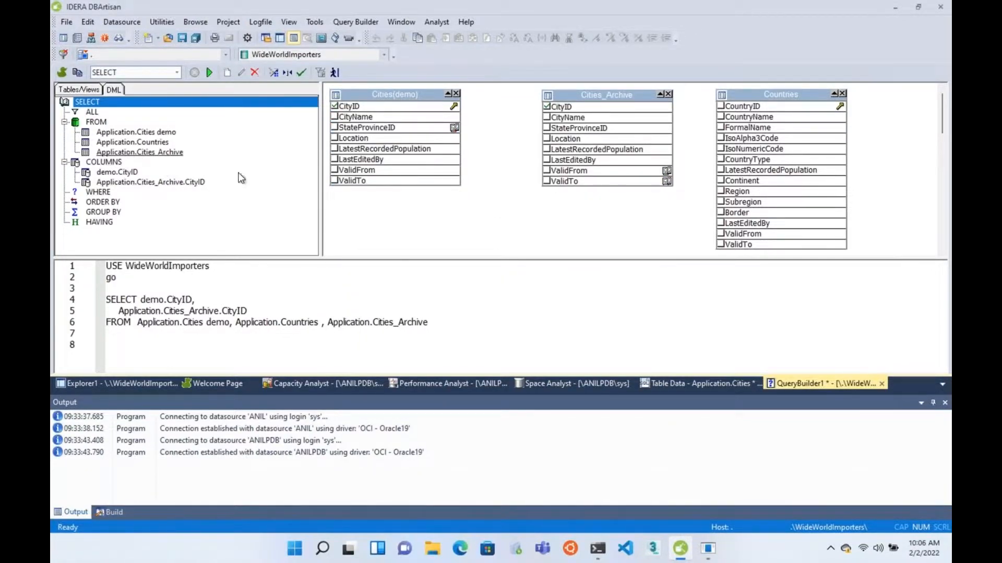
# Step: Add an ORDER BY clause on demo.CityID and Application.Cities_Archive.CityID, with demo.CityID in ASC order
pyautogui.click(113, 203)
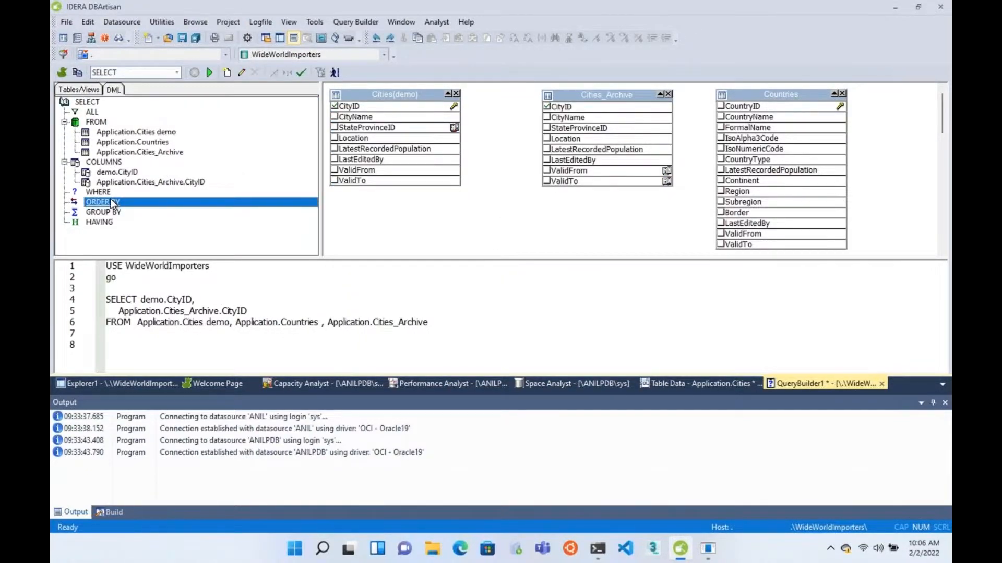
pyautogui.doubleClick(111, 201)
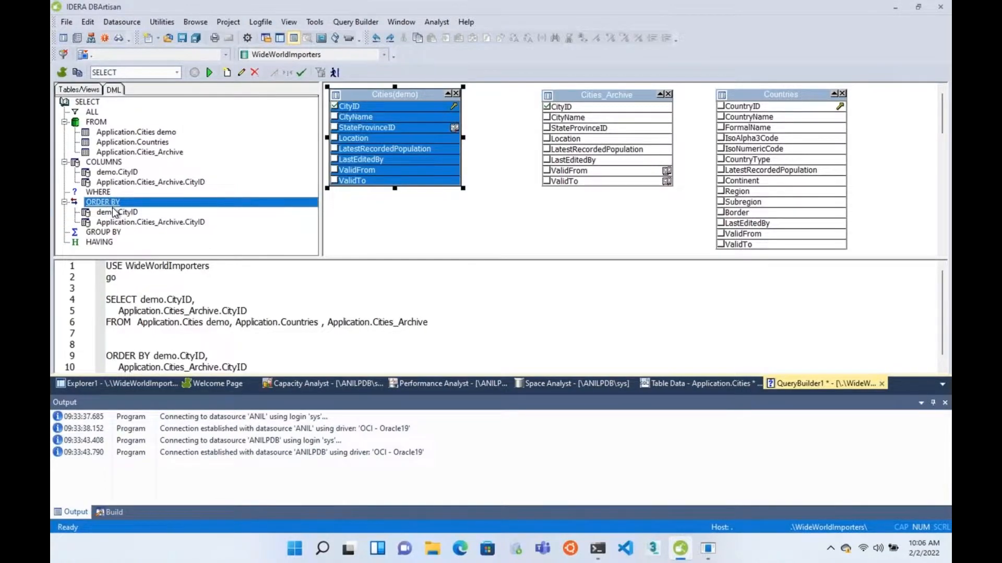
pyautogui.click(115, 212)
pyautogui.doubleClick(115, 214)
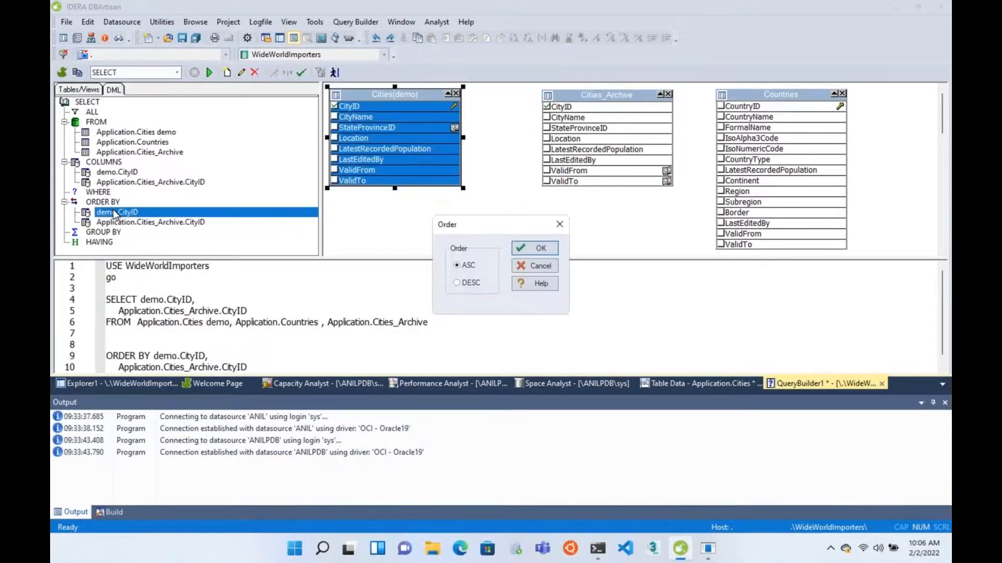
pyautogui.click(541, 250)
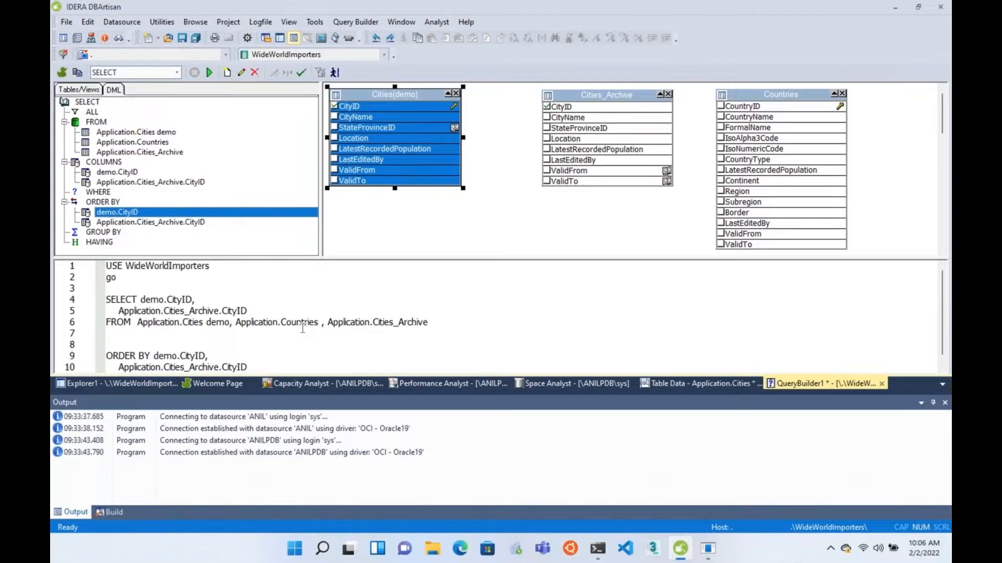
# Step: Shift the Cities (demo) table slightly in the diagram and remove its CityID column from the query
pyautogui.moveTo(461, 94); pyautogui.dragTo(484, 115)
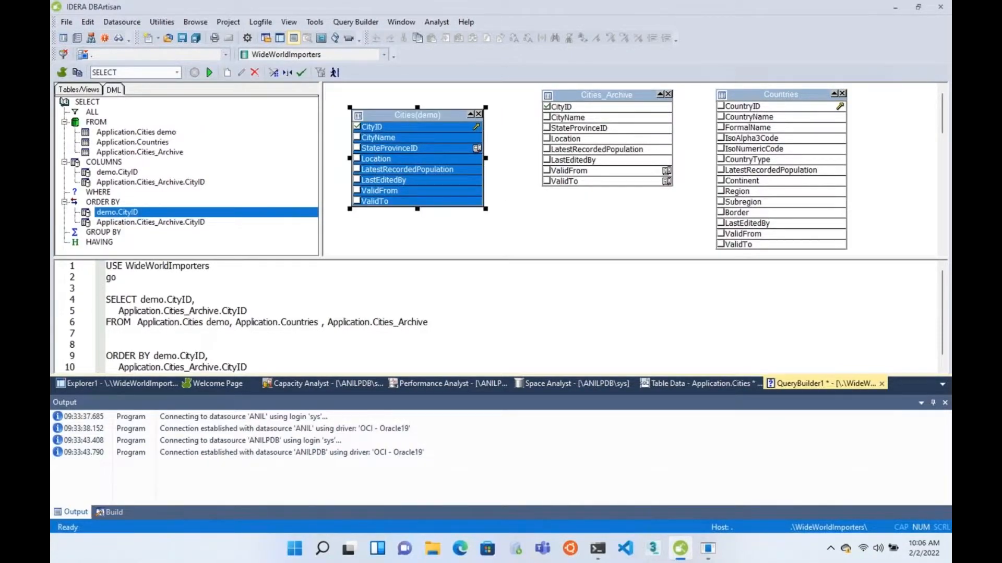
pyautogui.click(357, 126)
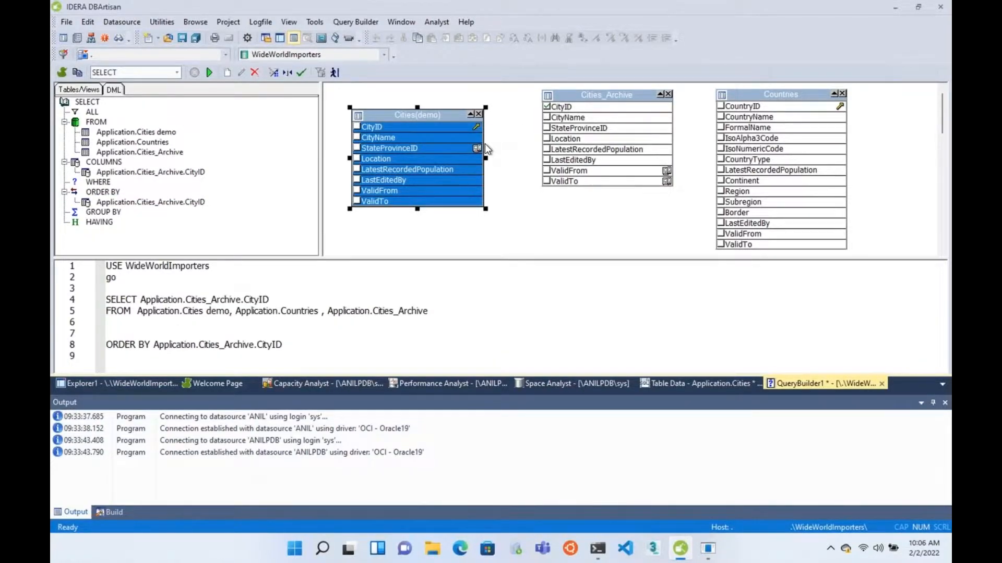
# Step: Join demo.CityID to Application.Cities_Archive.CityID in the diagram and execute the resulting query
pyautogui.moveTo(484, 143); pyautogui.dragTo(554, 107)
pyautogui.click(450, 135)
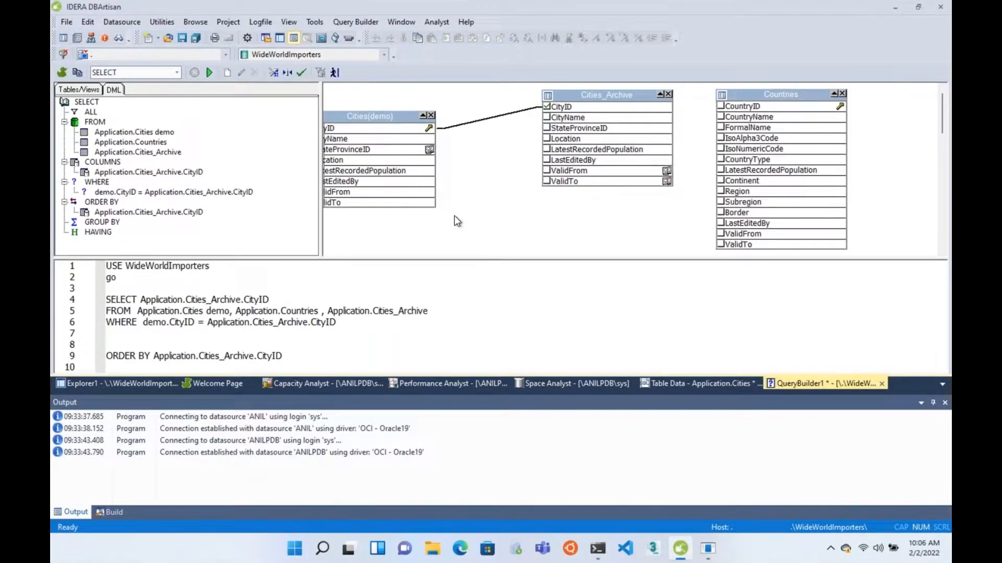
pyautogui.click(426, 310)
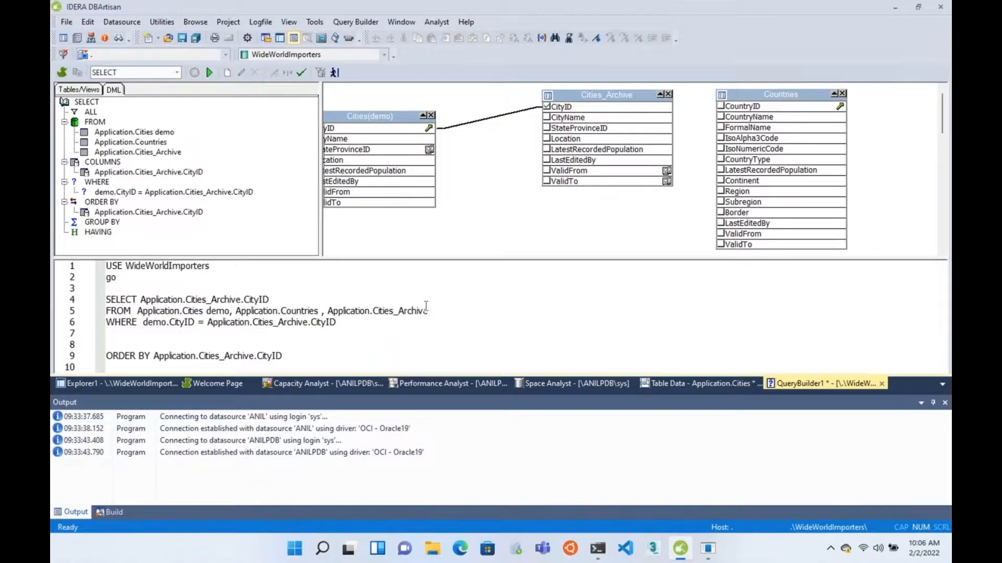
pyautogui.press('F5')
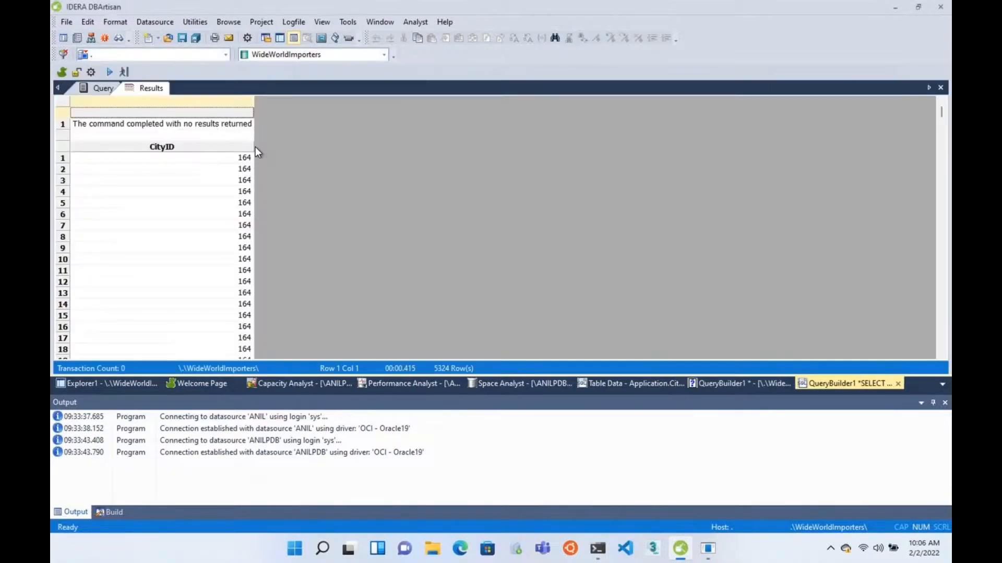
# Step: Run the generated query with its query plan enabled, view the plan as a graph, and inspect the Nested Loops node's details
pyautogui.click(106, 89)
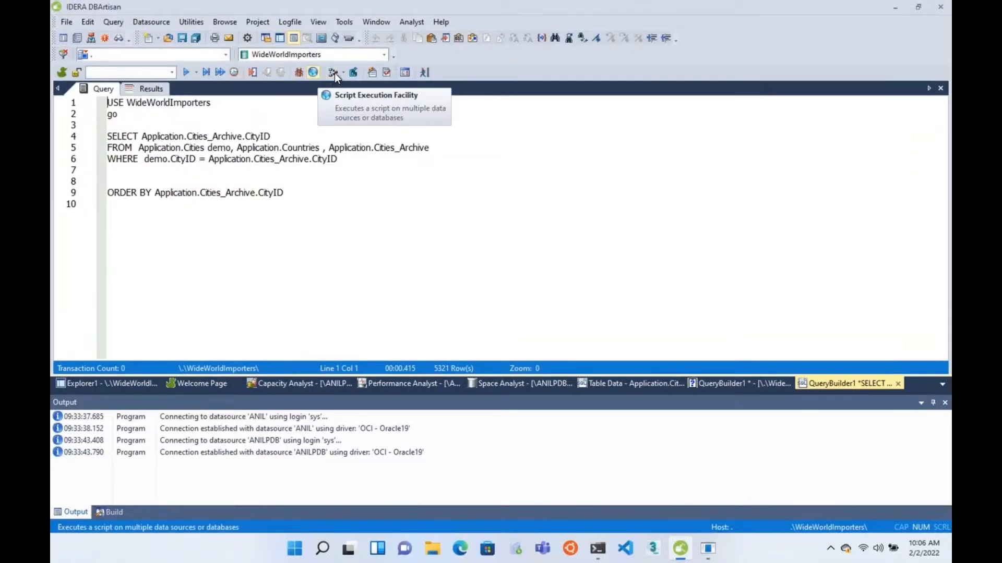
pyautogui.click(334, 73)
pyautogui.click(186, 73)
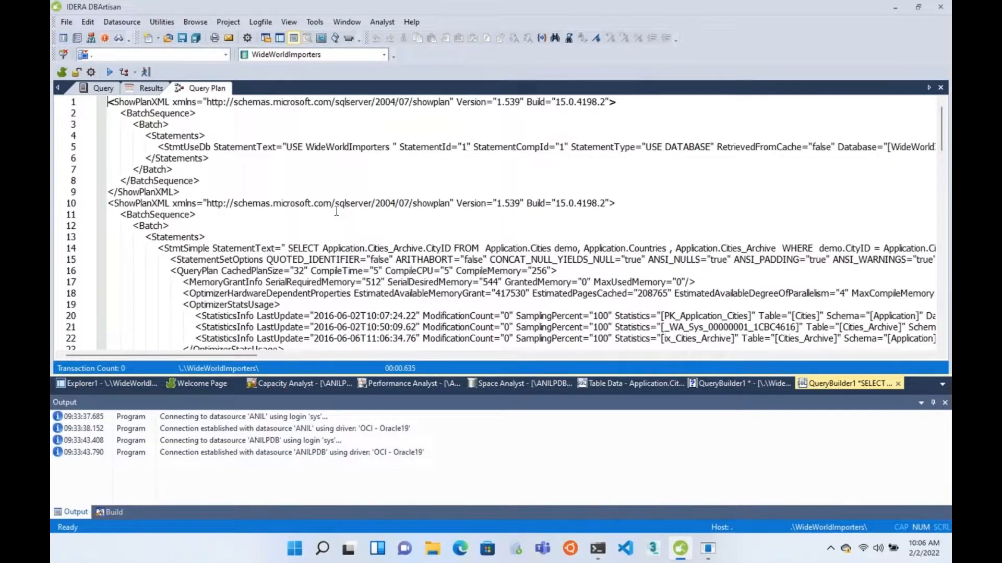
pyautogui.rightClick(337, 212)
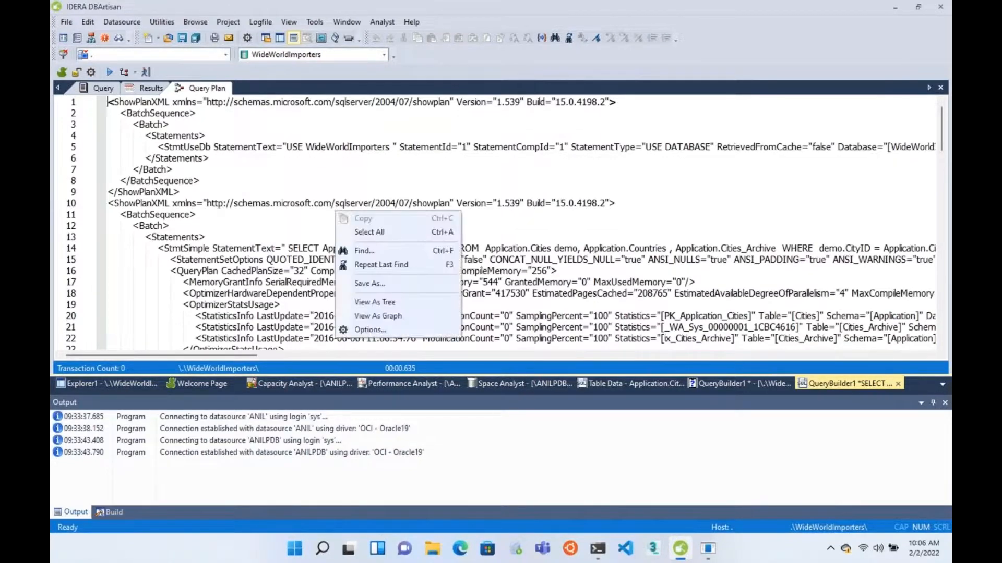
pyautogui.click(387, 319)
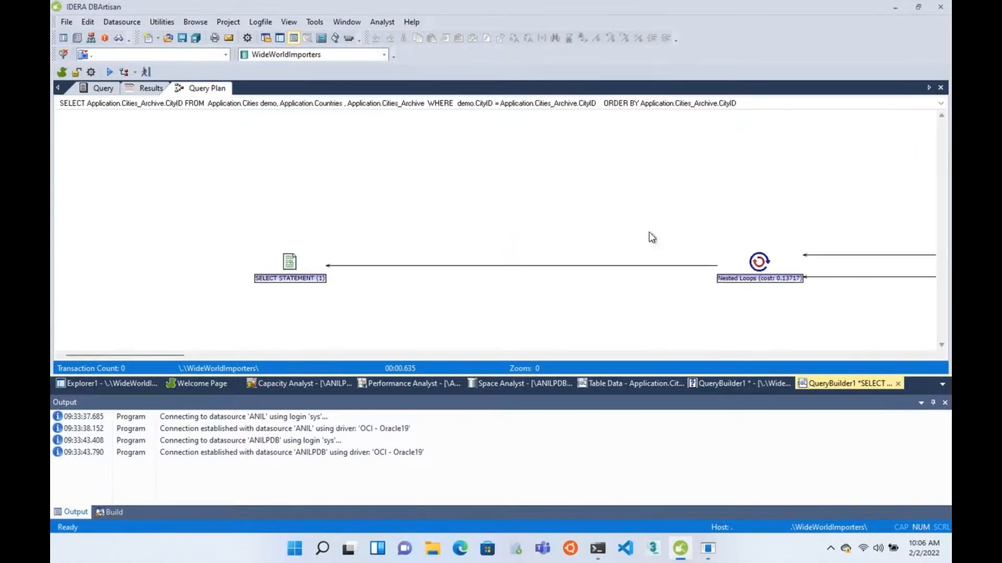
pyautogui.moveTo(758, 262)
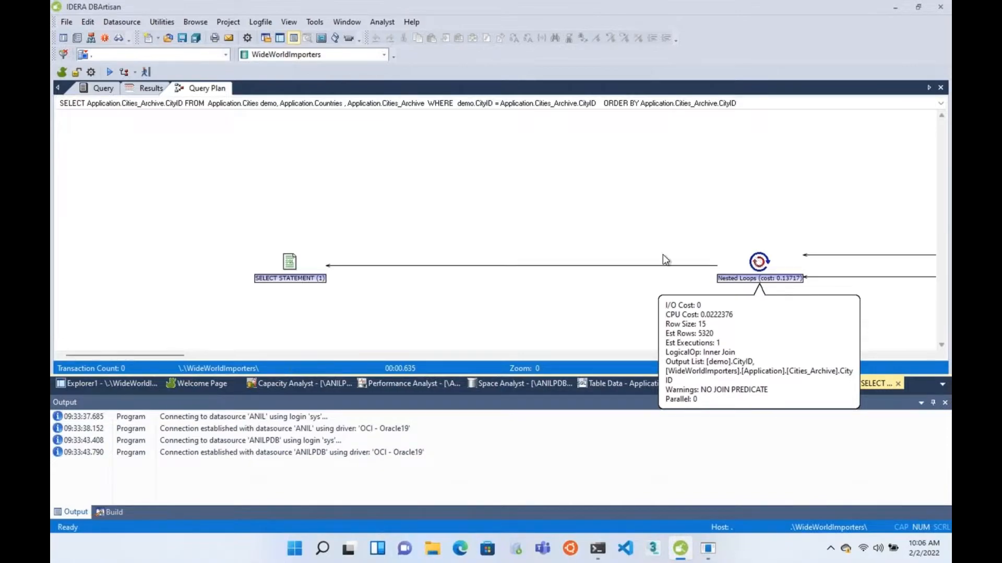
pyautogui.click(105, 89)
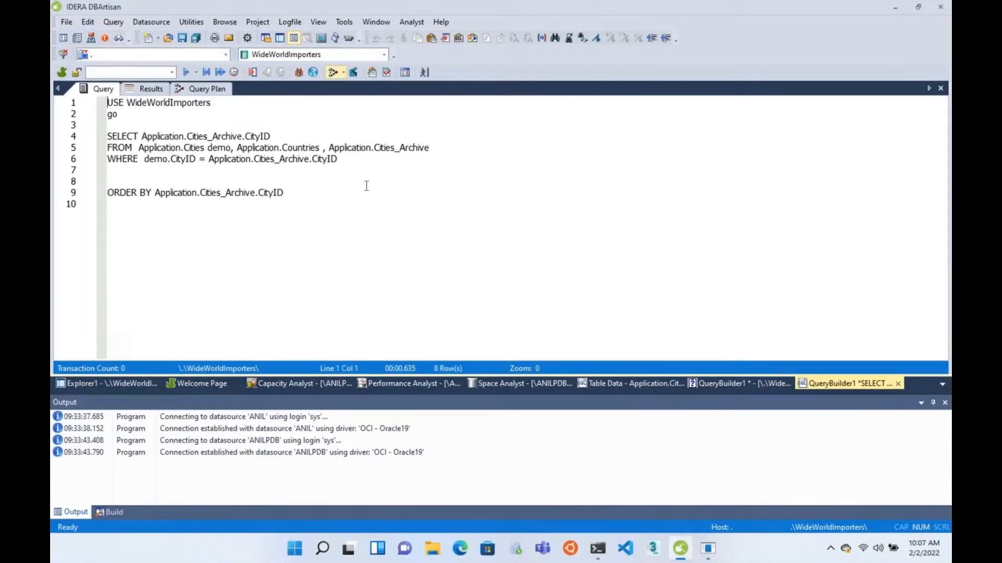
pyautogui.click(359, 201)
# Step: List the tables under the Schema node of the Oracle datasource ANILPDB in the Explorer
pyautogui.click(91, 385)
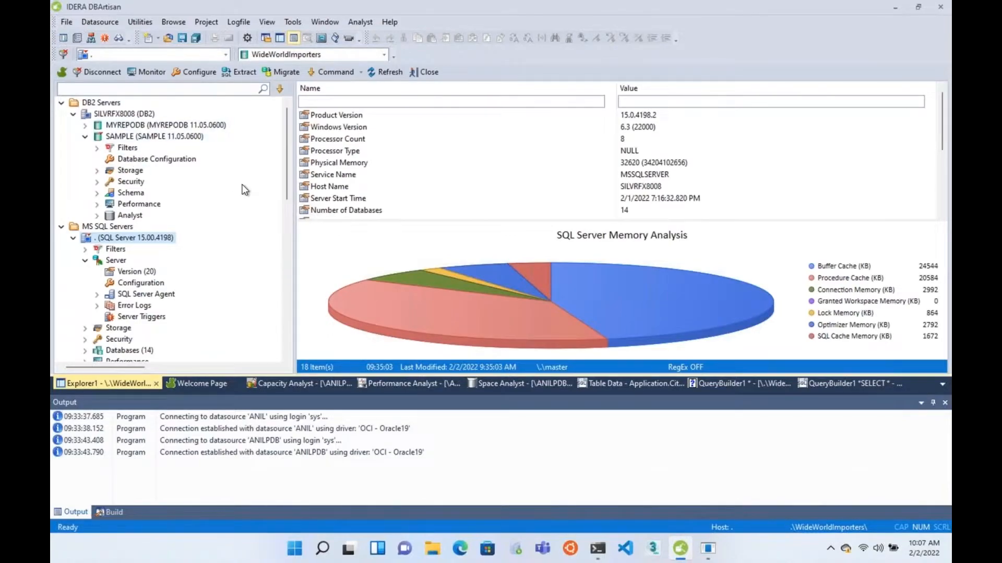
pyautogui.scroll(-4, 245, 191)
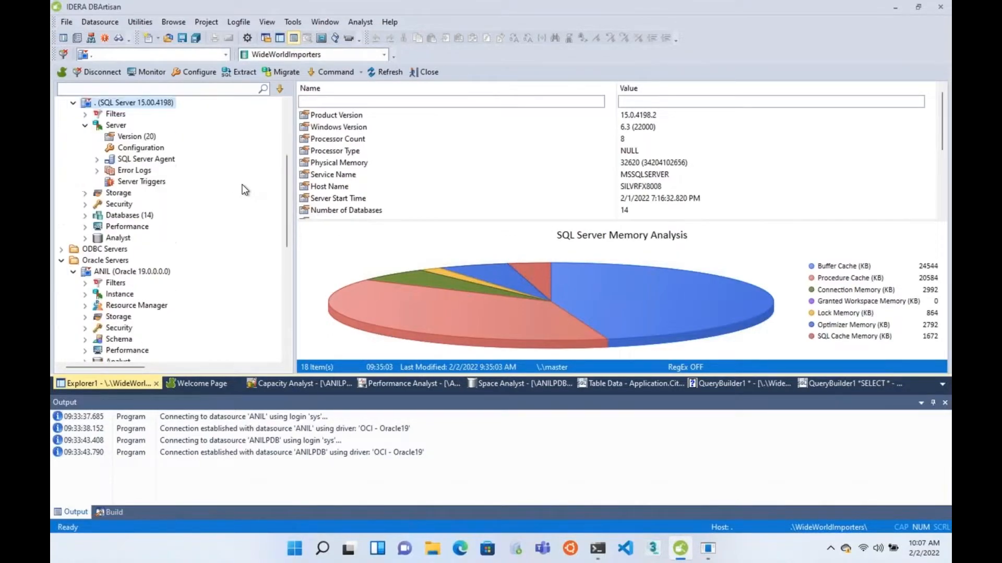
pyautogui.scroll(3, 246, 190)
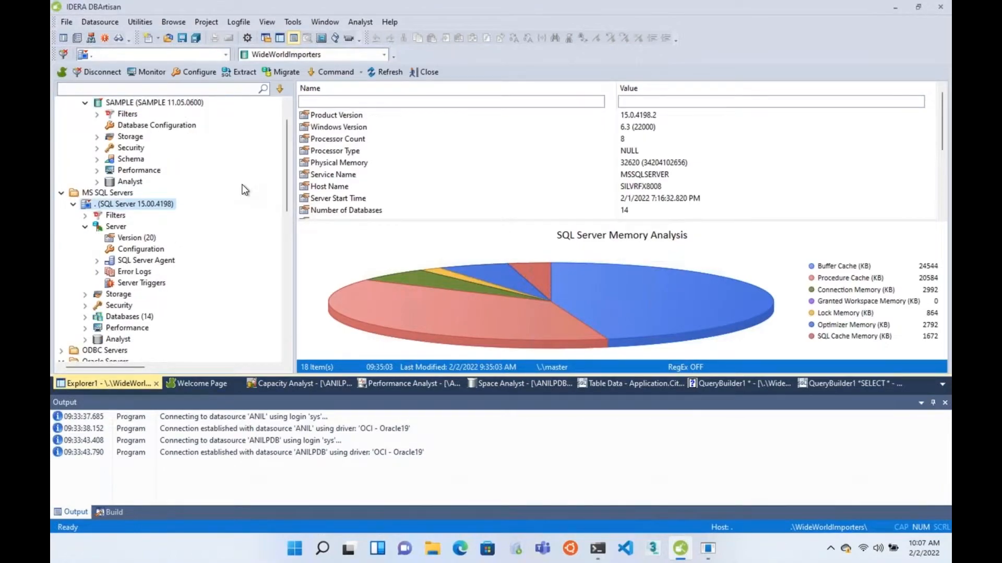
pyautogui.scroll(-1, 245, 191)
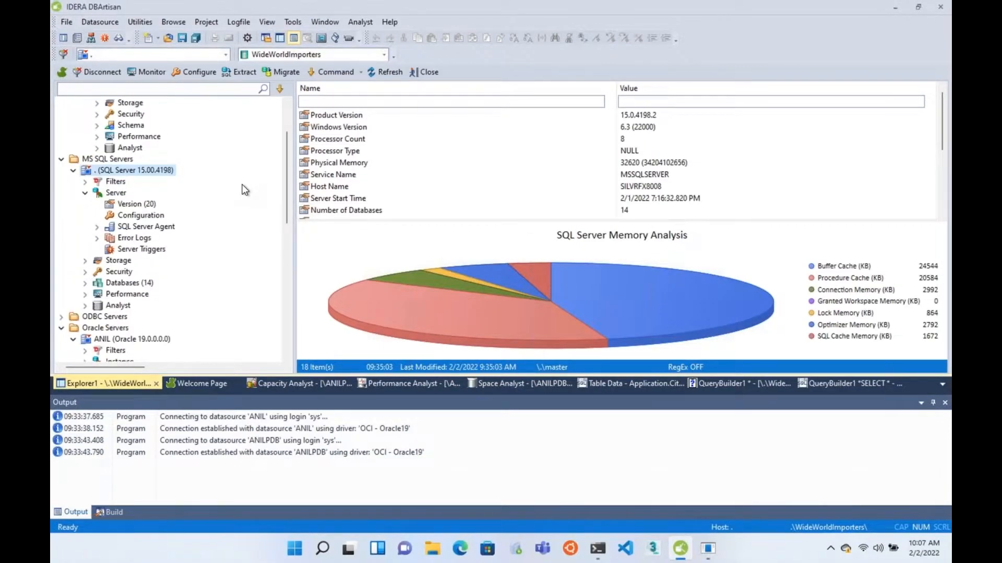
pyautogui.scroll(-2, 245, 191)
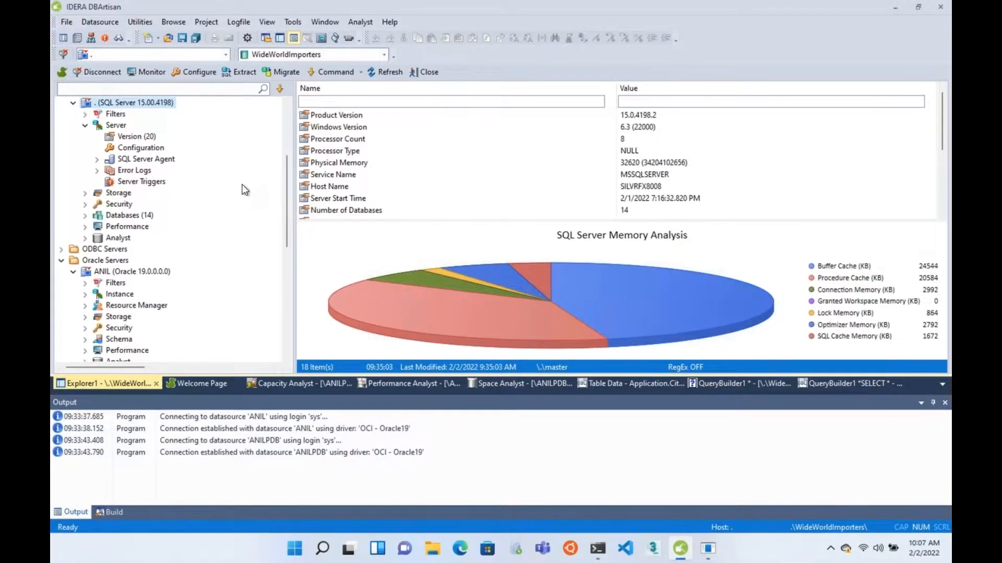
pyautogui.scroll(-8, 246, 190)
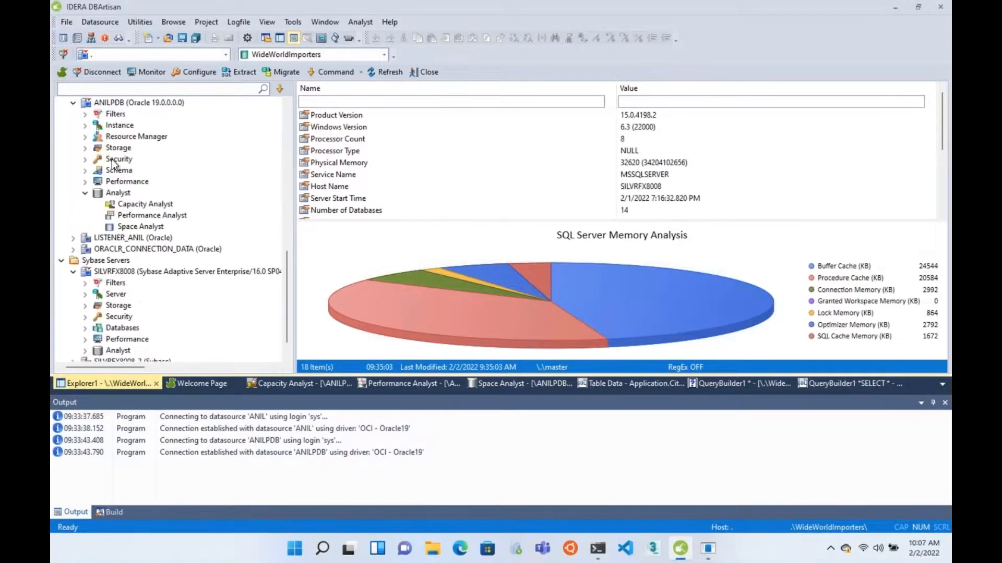
pyautogui.click(85, 171)
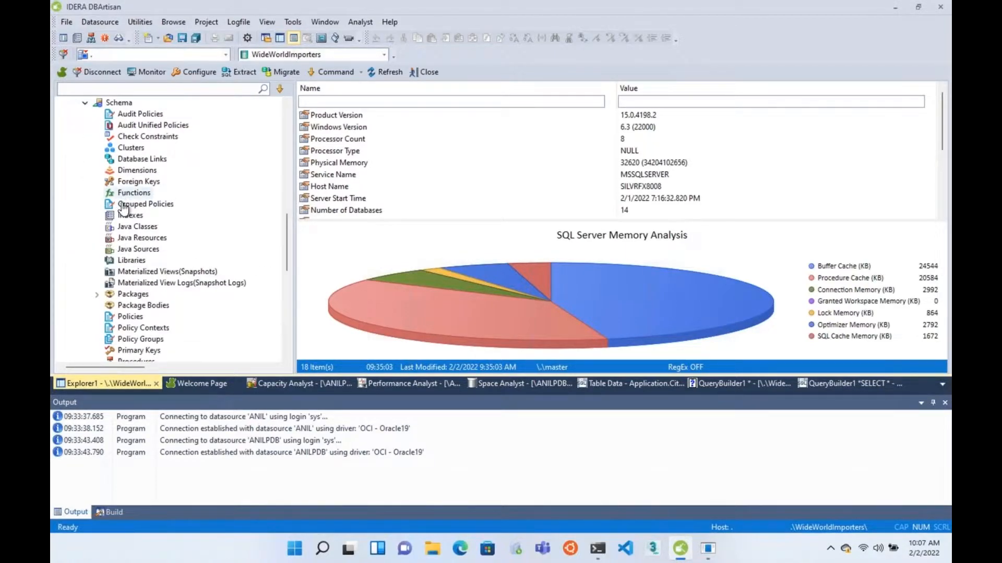
pyautogui.scroll(-5, 139, 277)
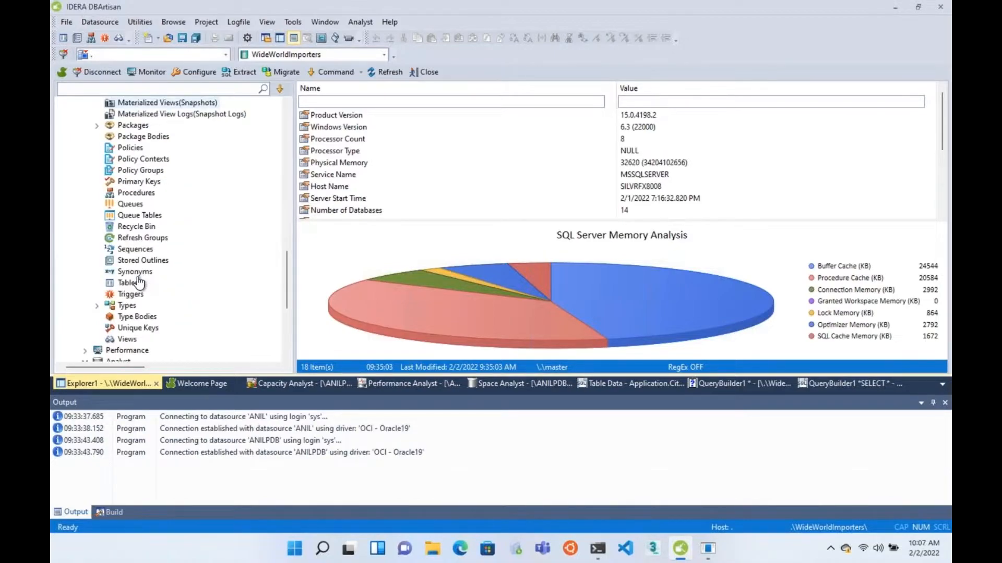
pyautogui.click(138, 283)
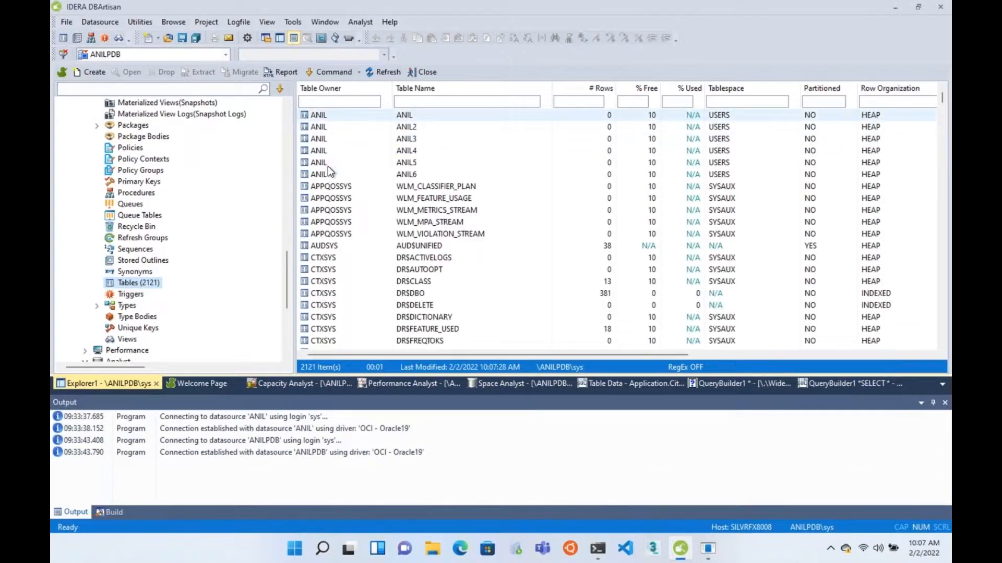
# Step: Run Select * From on the AUDSYS table AUD$UNIFIED and delete row 10 from the result grid
pyautogui.rightClick(335, 246)
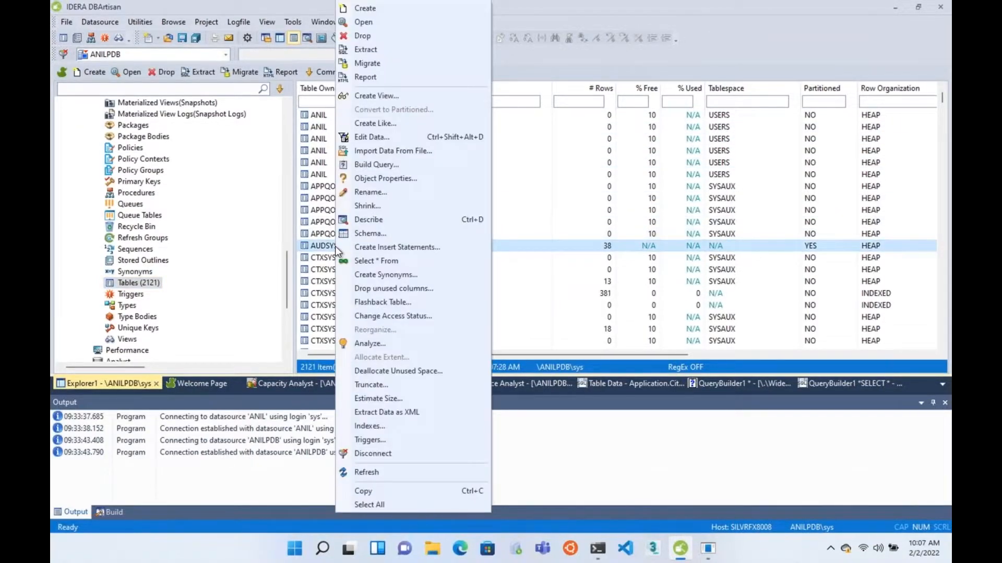
pyautogui.click(403, 265)
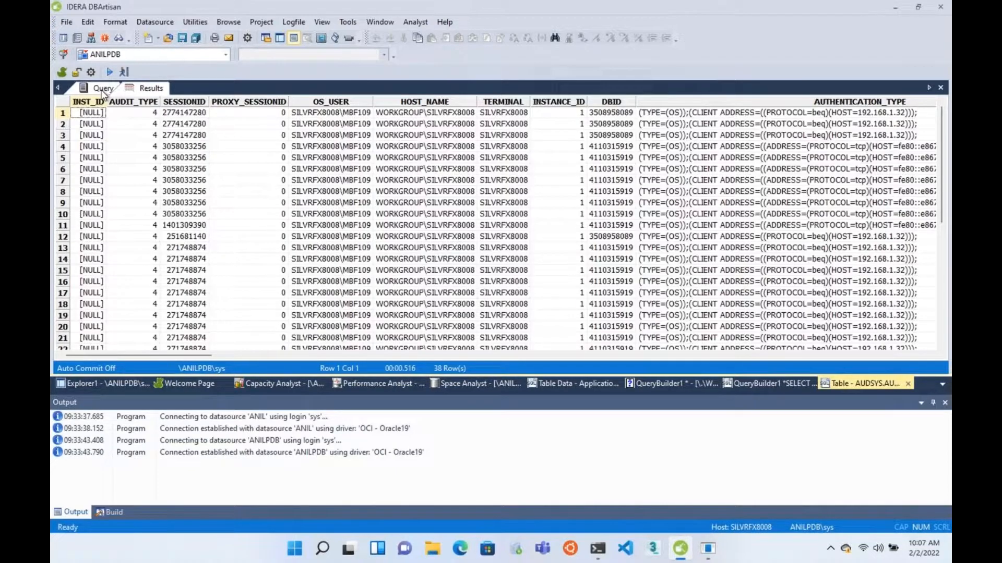
pyautogui.moveTo(64, 114); pyautogui.dragTo(68, 241)
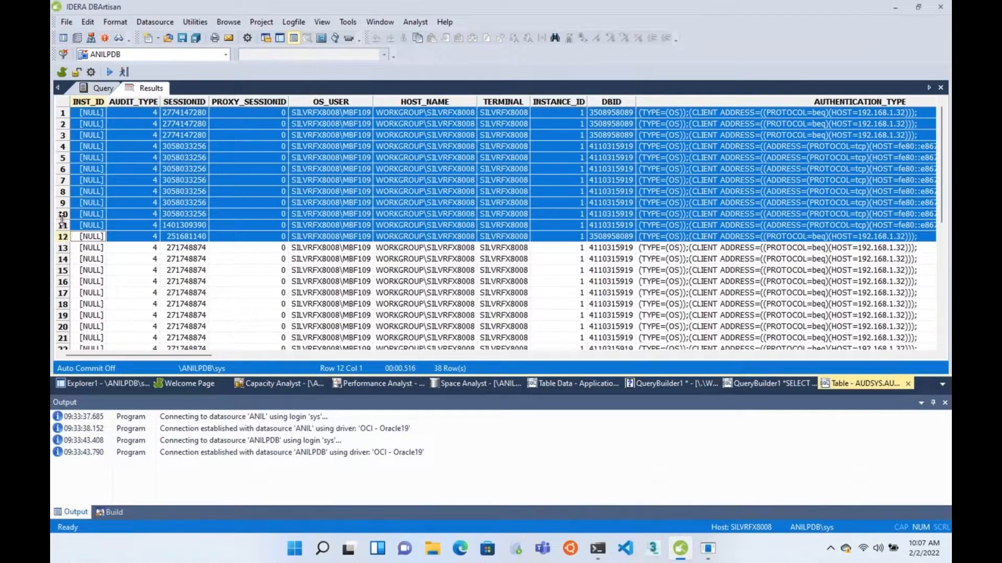
pyautogui.rightClick(66, 216)
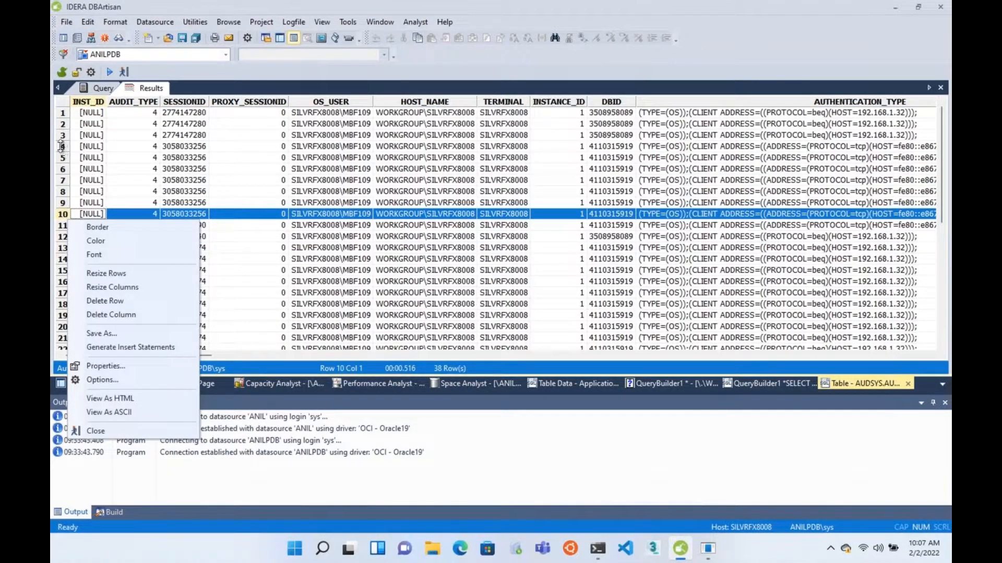
pyautogui.click(105, 301)
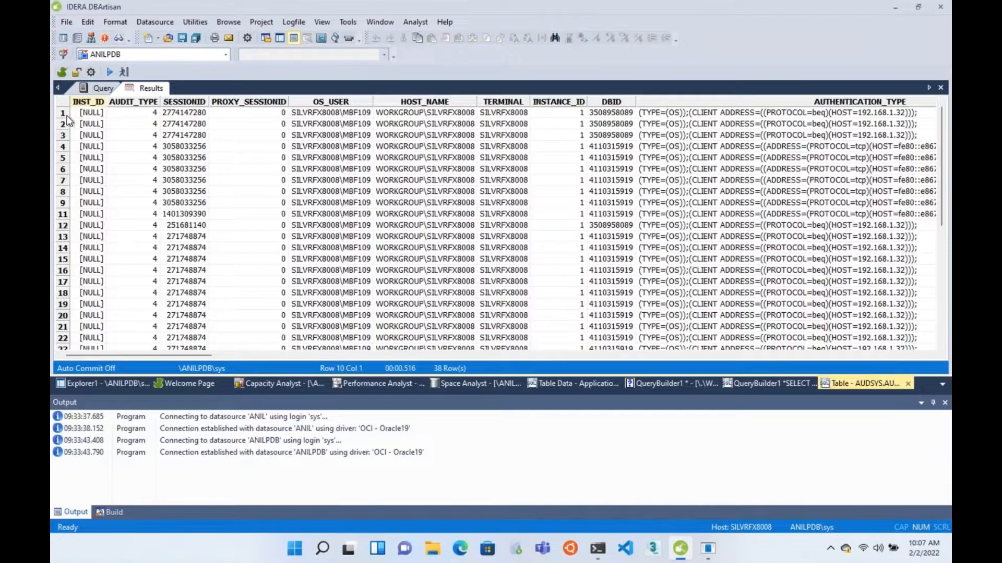
# Step: Generate insert statements from result rows 1 to 16 as a general purpose SQL script and set its current schema to ANIL
pyautogui.moveTo(62, 113); pyautogui.dragTo(67, 225)
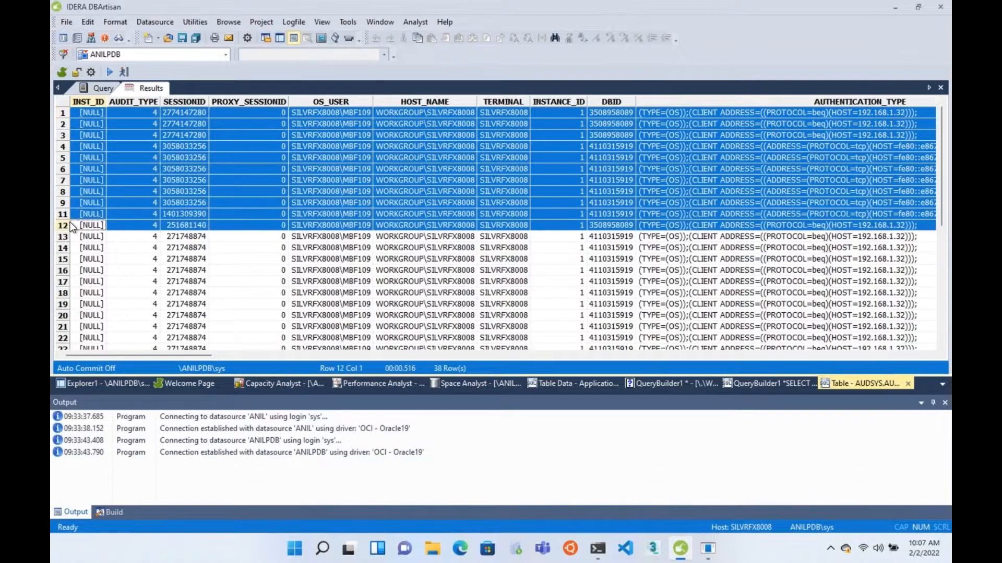
pyautogui.rightClick(63, 181)
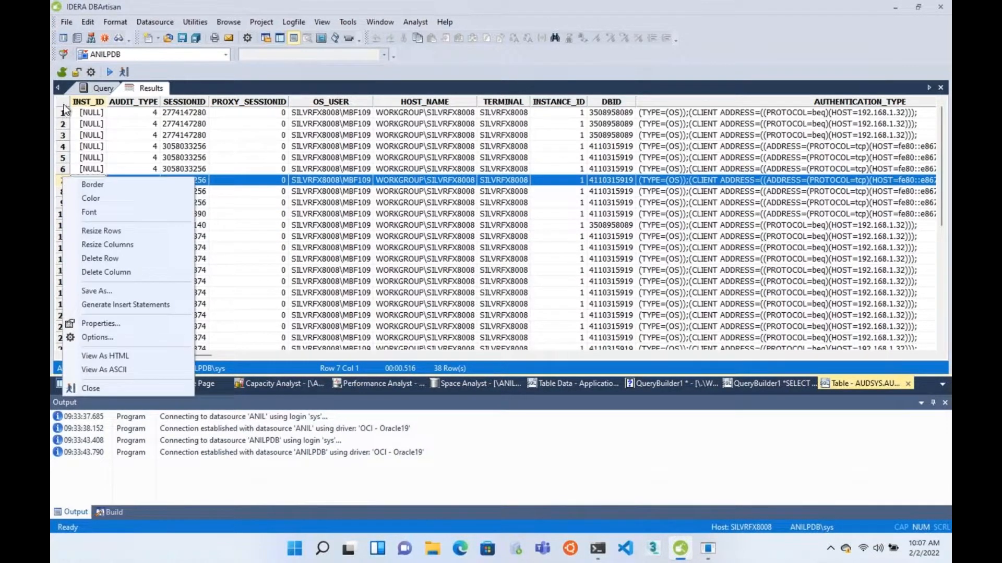
pyautogui.moveTo(63, 113); pyautogui.dragTo(65, 282)
pyautogui.click(172, 169)
pyautogui.moveTo(62, 113); pyautogui.dragTo(64, 270)
pyautogui.rightClick(61, 268)
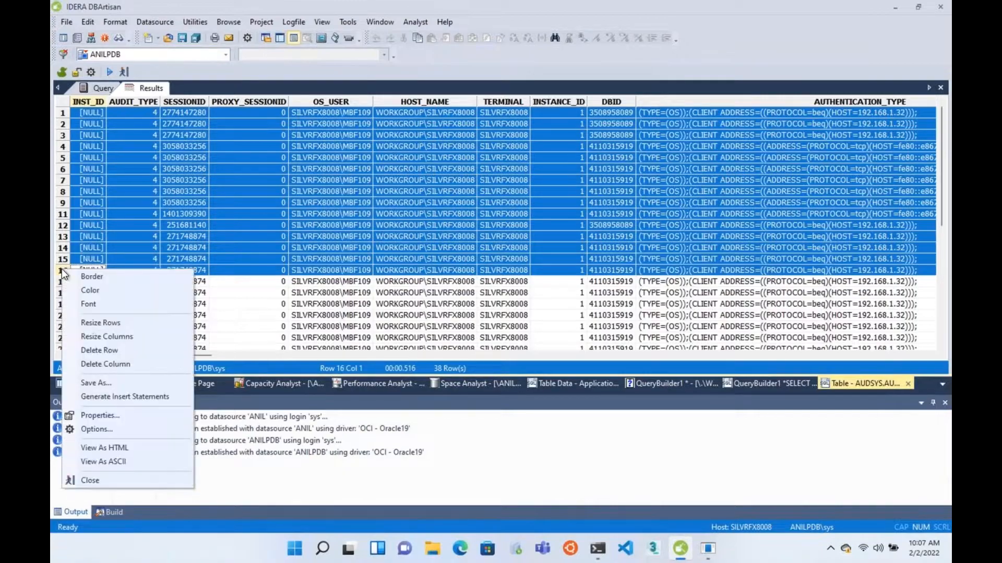
pyautogui.click(162, 396)
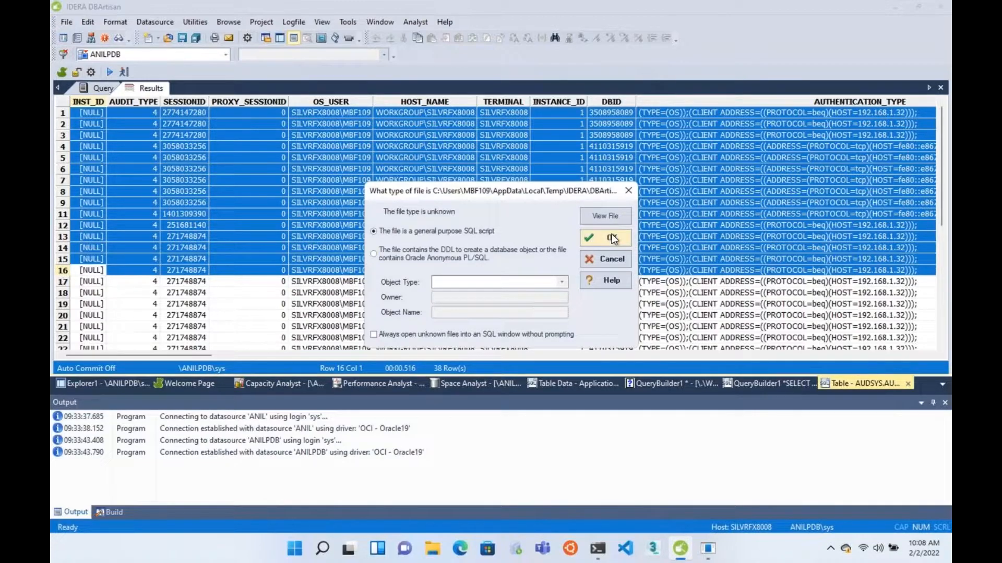
pyautogui.click(611, 238)
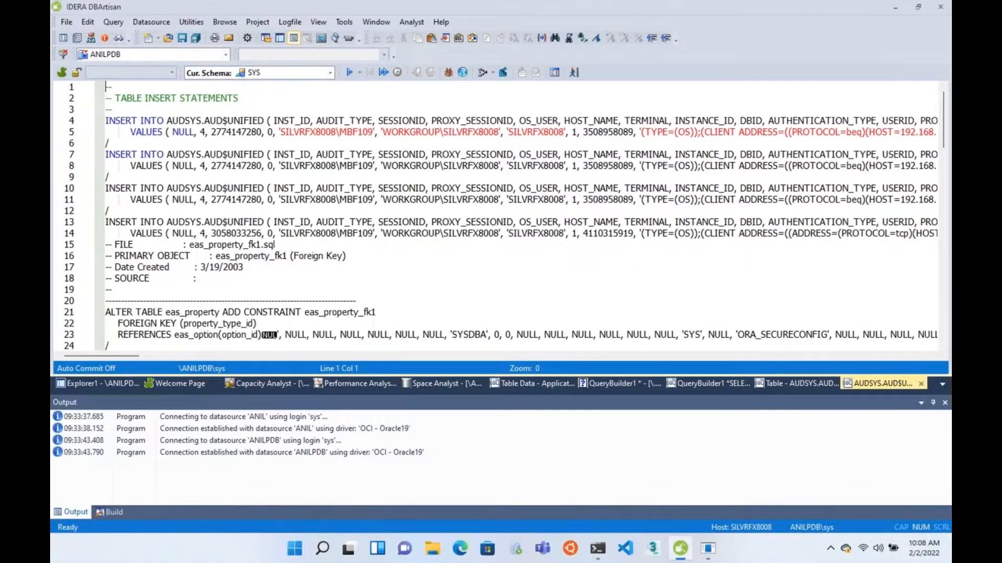
pyautogui.click(329, 73)
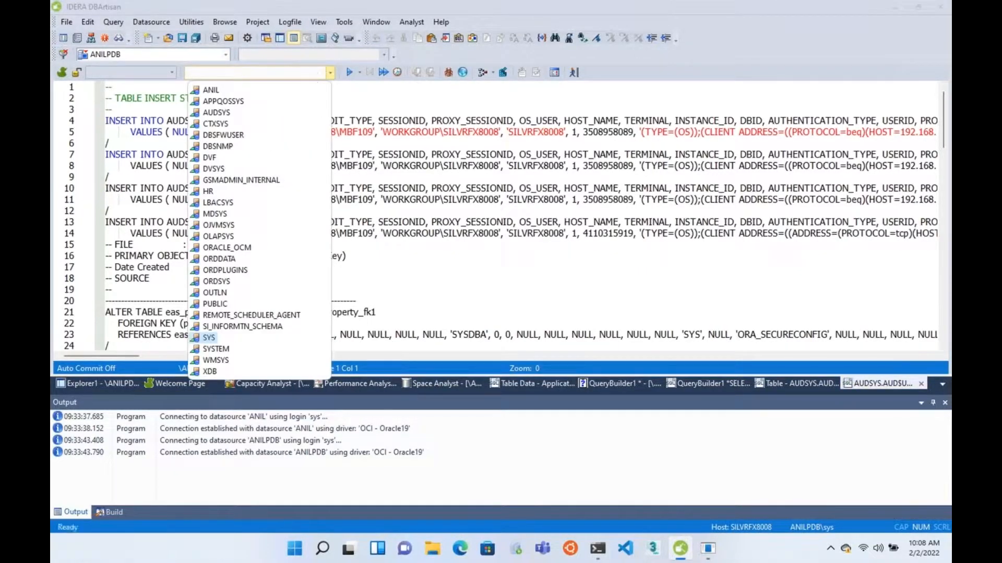
pyautogui.click(212, 90)
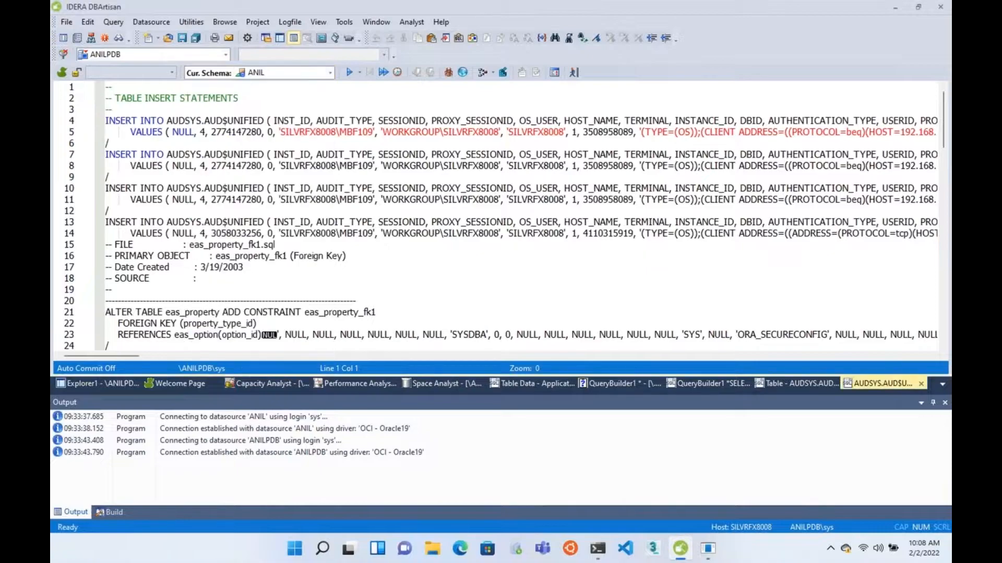
# Step: Apply node filters from the ANILPDB Schema node so the Oracle datasources list only Schema in the Explorer tree
pyautogui.click(94, 383)
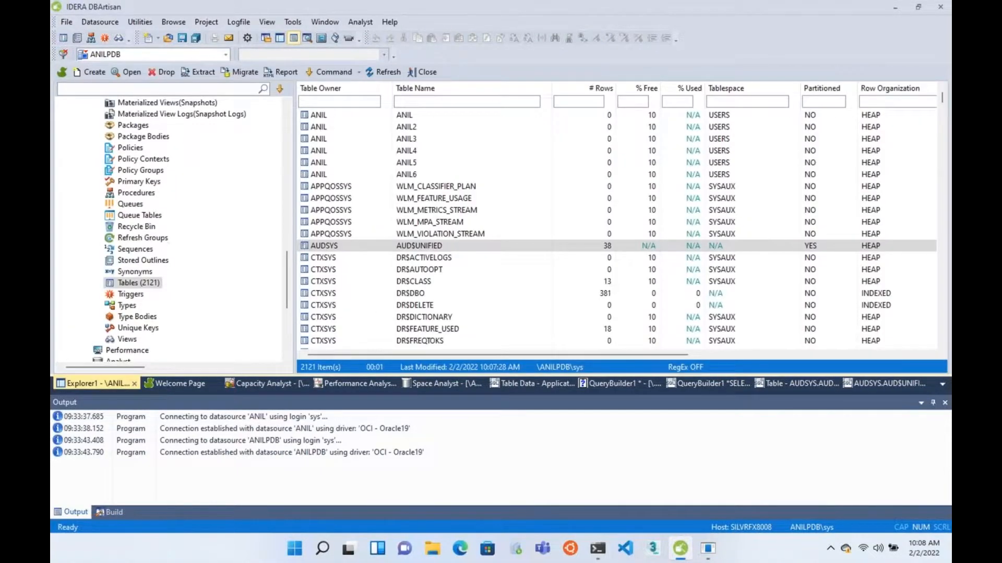
pyautogui.scroll(4, 150, 175)
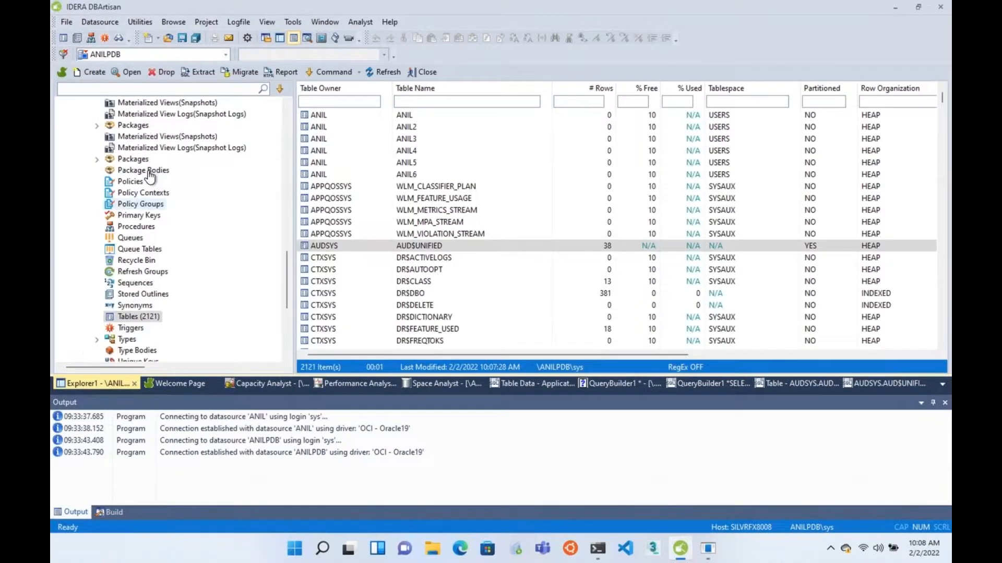
pyautogui.scroll(4, 150, 175)
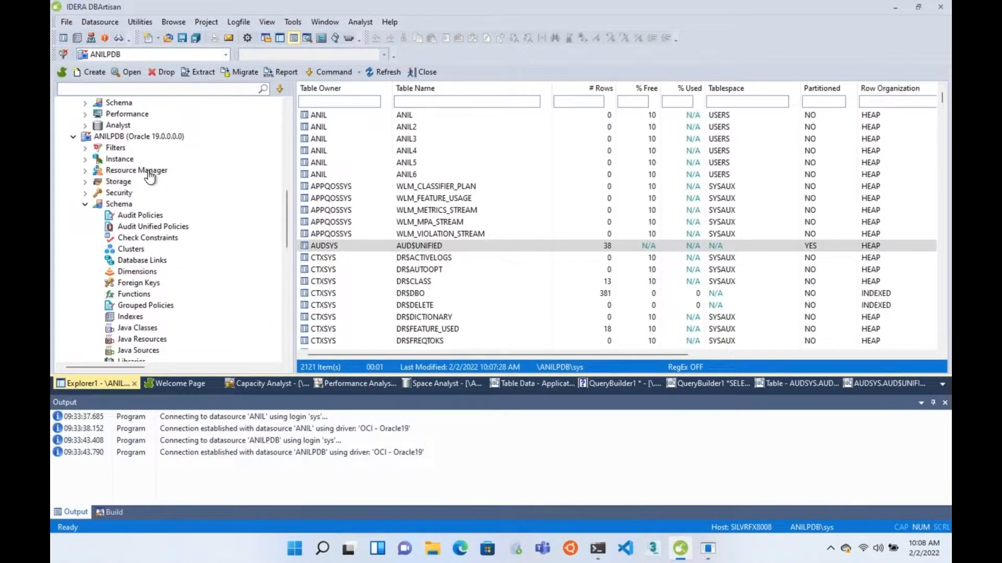
pyautogui.rightClick(120, 207)
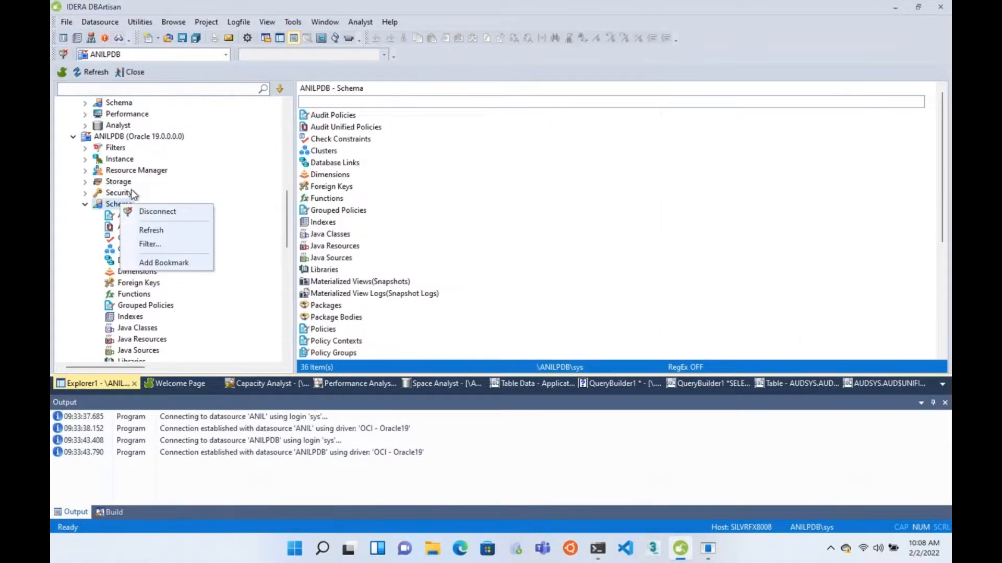
pyautogui.click(151, 243)
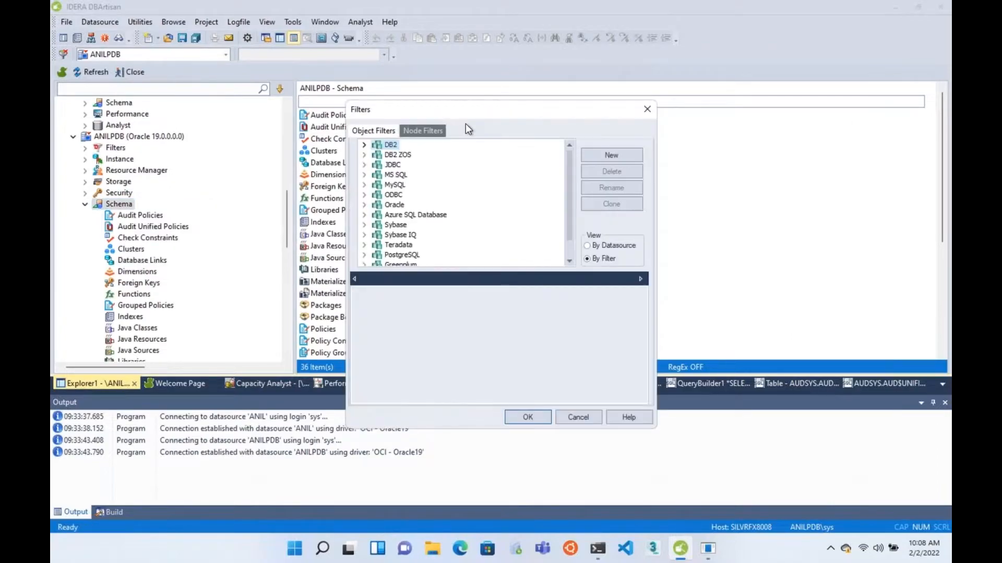
pyautogui.click(418, 133)
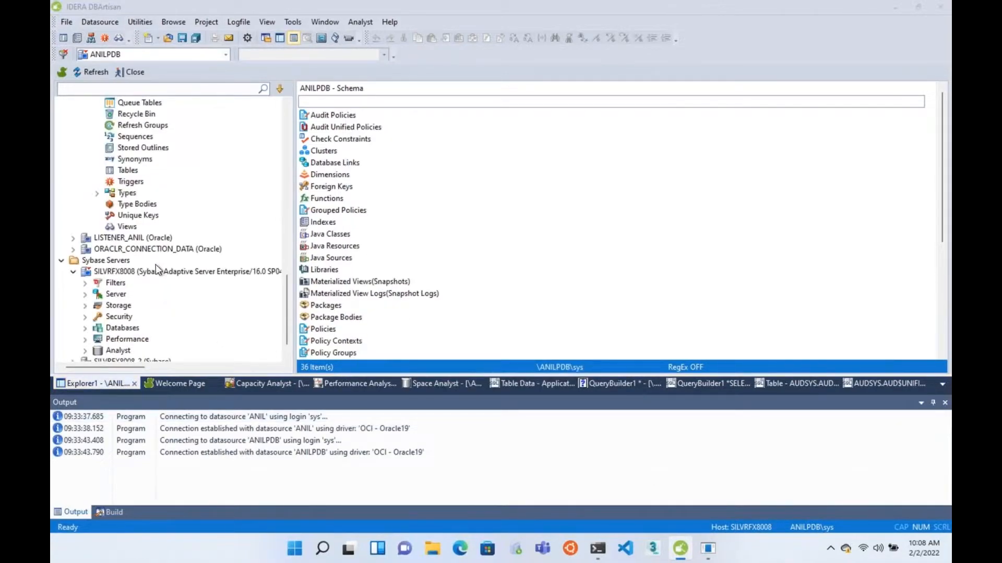
# Step: Examine the filtered Oracle datasources in the Explorer, collapsing and re-expanding the Schema node of ANILPDB
pyautogui.scroll(7, 195, 169)
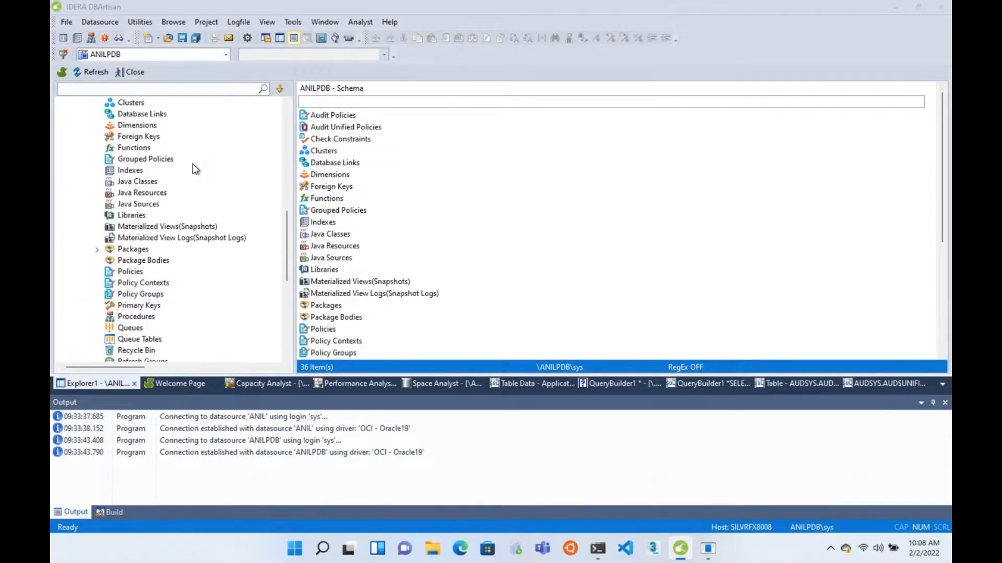
pyautogui.scroll(8, 195, 169)
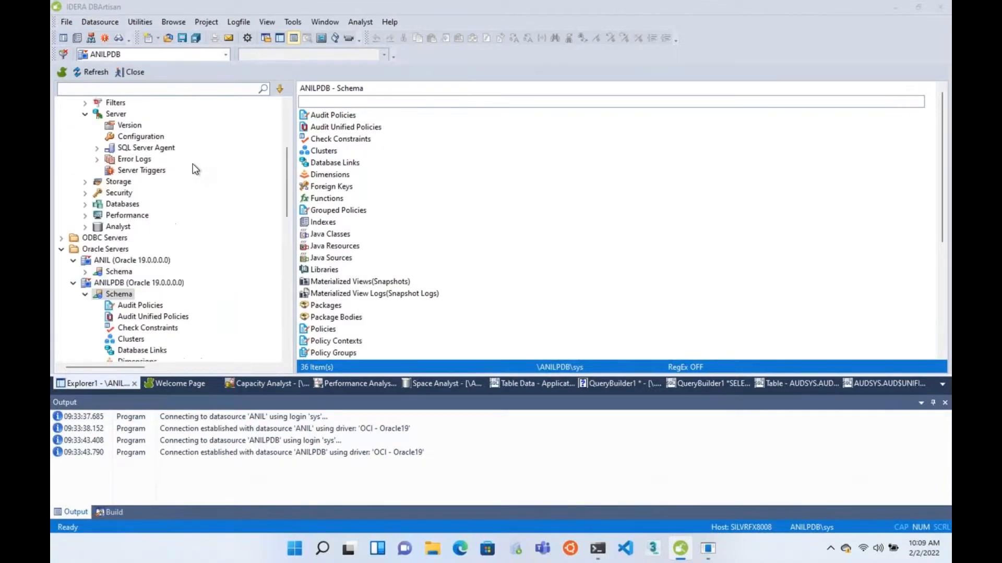
pyautogui.scroll(-4, 183, 325)
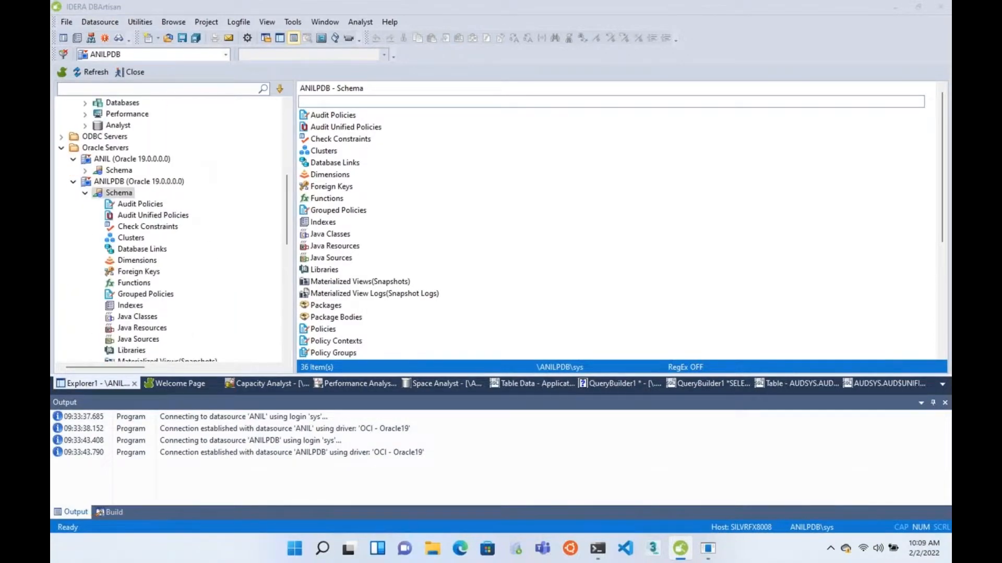
pyautogui.click(85, 194)
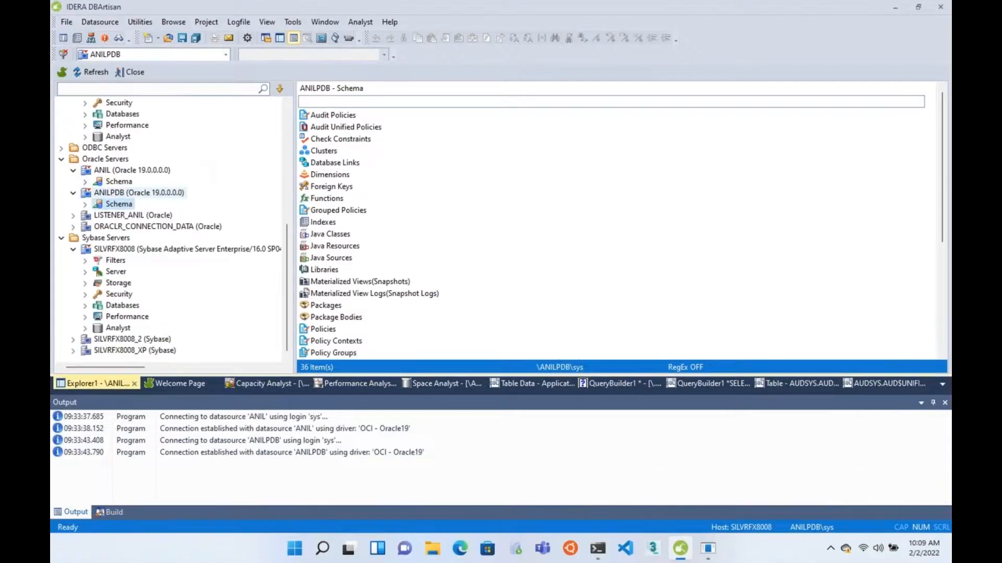
pyautogui.click(85, 205)
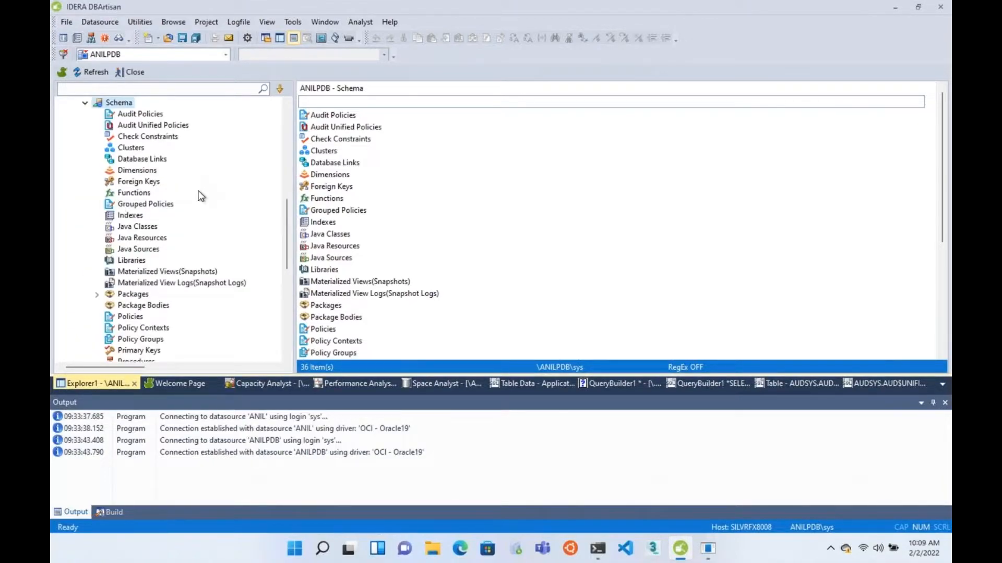
pyautogui.scroll(-8, 201, 196)
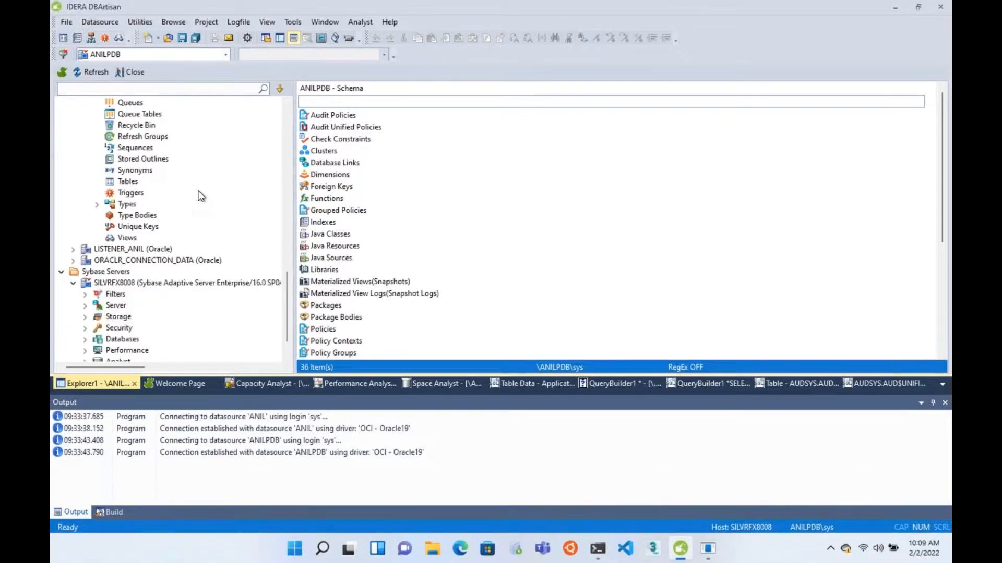
pyautogui.scroll(-10, 200, 197)
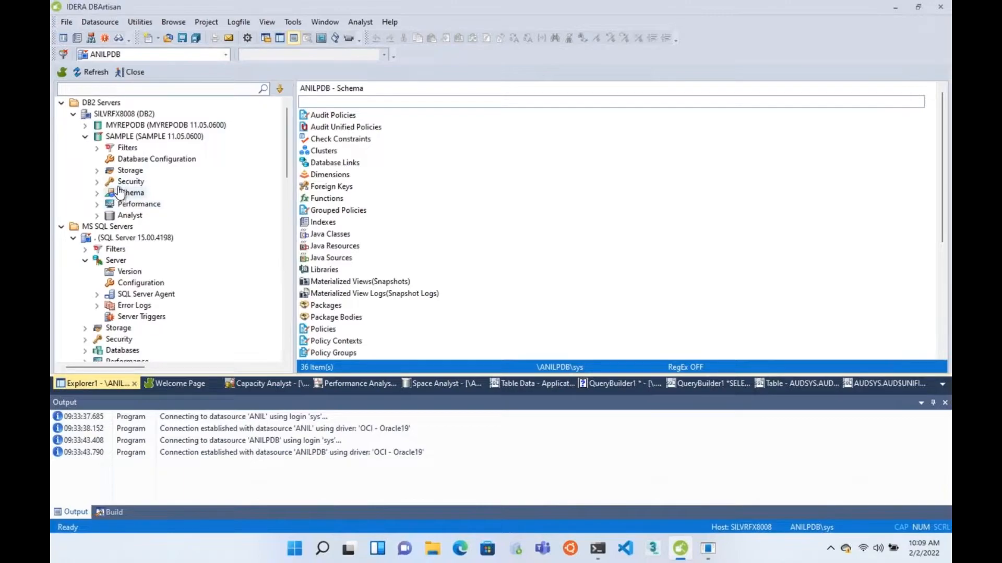
# Step: List the tables of the DB2 database SAMPLE and run Select * From on the table EMPMDC
pyautogui.doubleClick(126, 197)
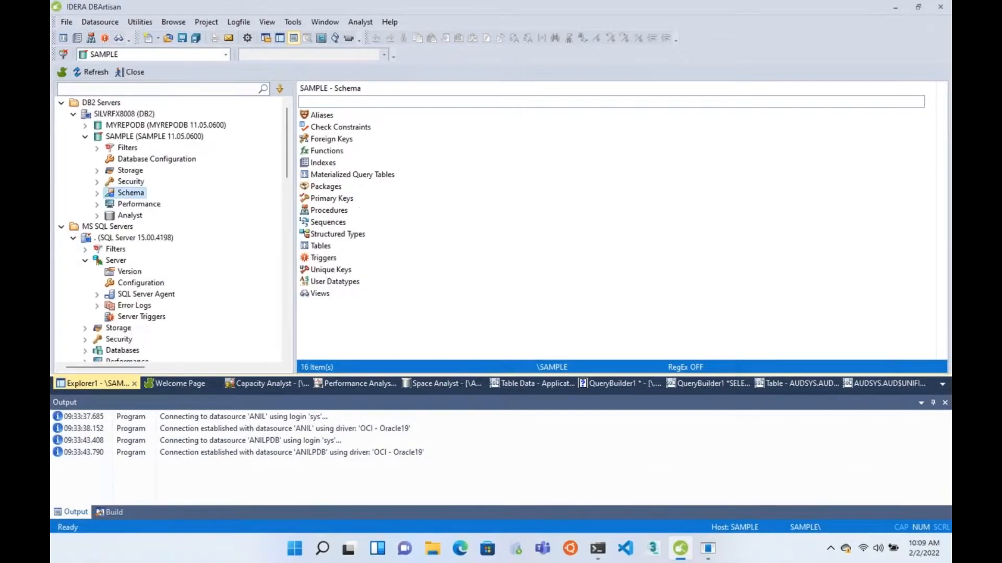
pyautogui.click(138, 305)
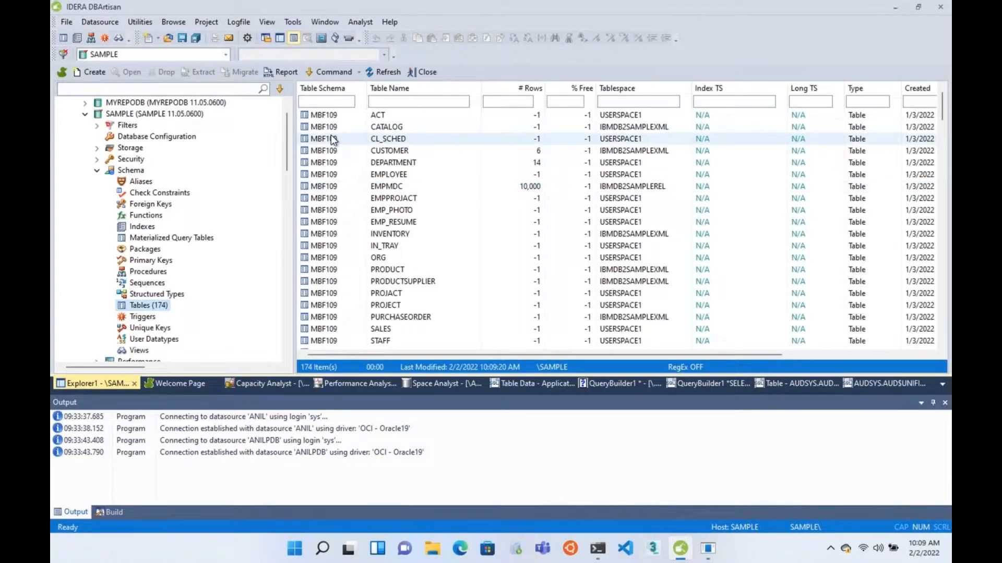
pyautogui.rightClick(317, 187)
pyautogui.click(354, 261)
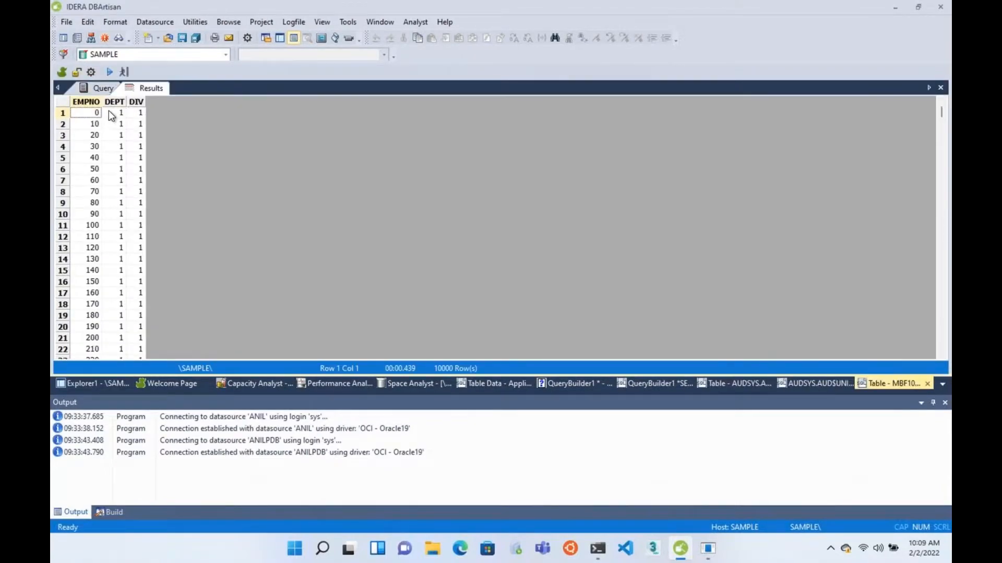
# Step: Try to run the query SELECT * FROM MBF109.EMPMDC with its query plan enabled
pyautogui.click(99, 90)
pyautogui.click(285, 104)
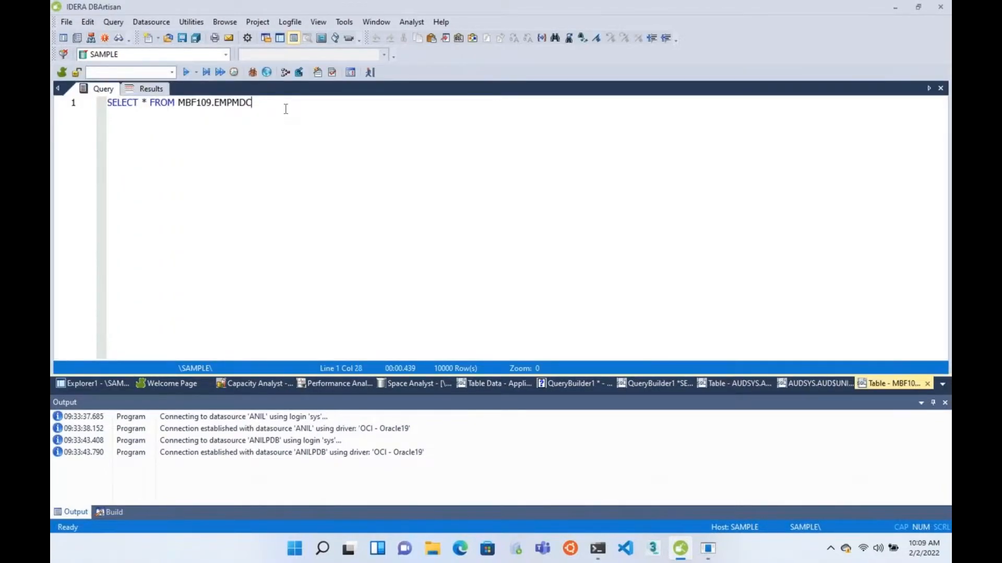
pyautogui.click(185, 72)
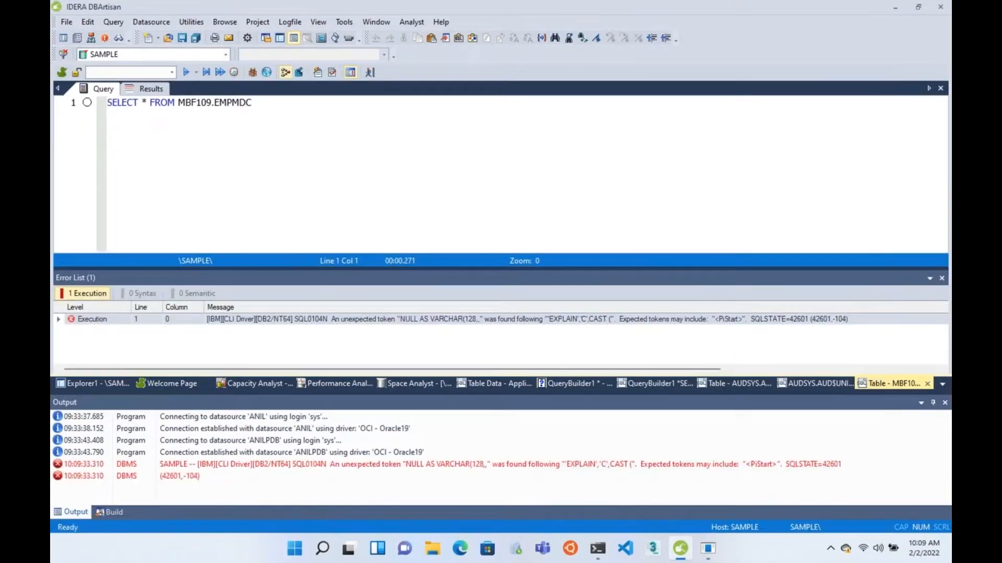
# Step: Add the query to the script library as the SQL file Table - MBF109.EMPMDC in UserSQLScripts and assign it a hot key
pyautogui.rightClick(317, 137)
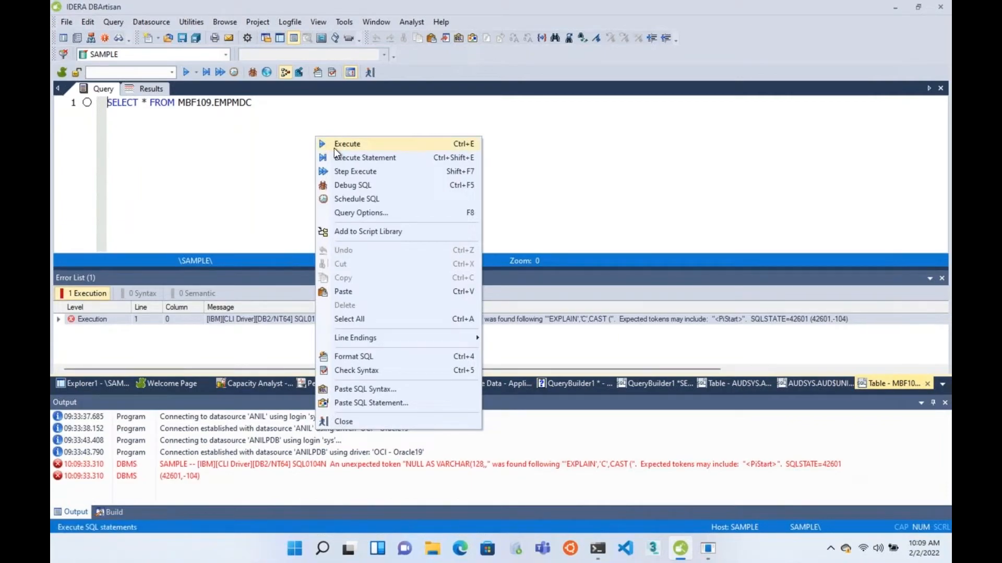
pyautogui.click(372, 230)
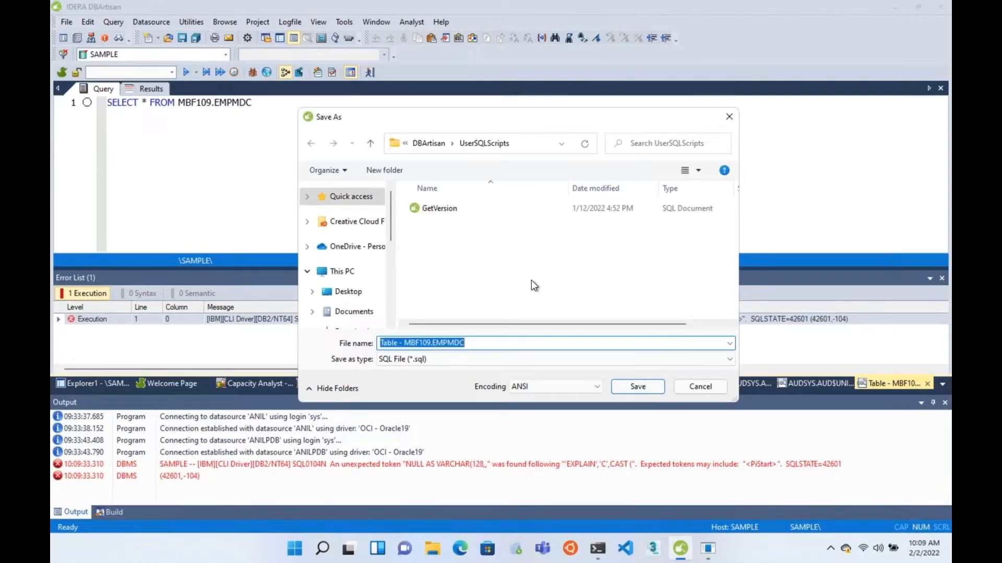
pyautogui.click(647, 385)
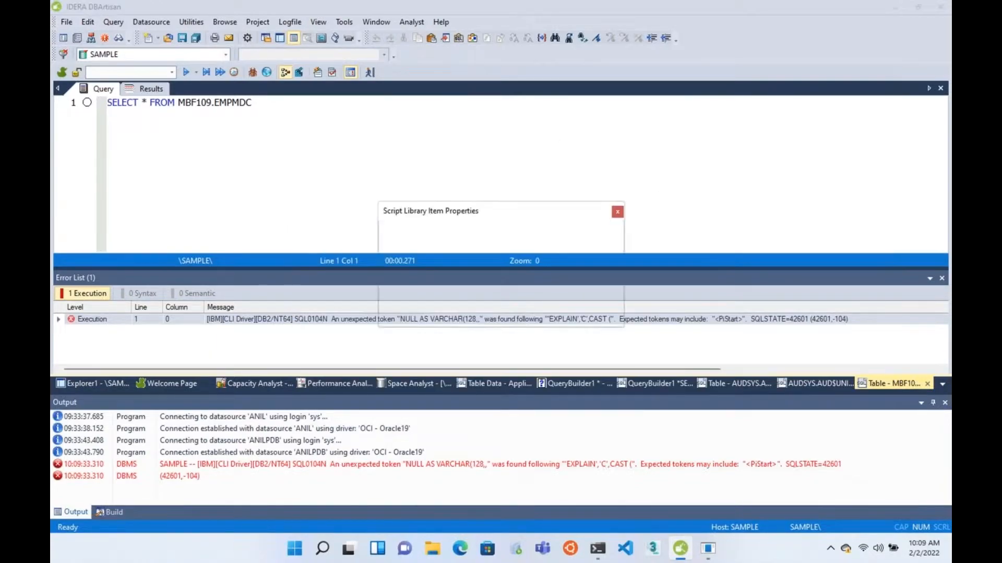
pyautogui.click(437, 309)
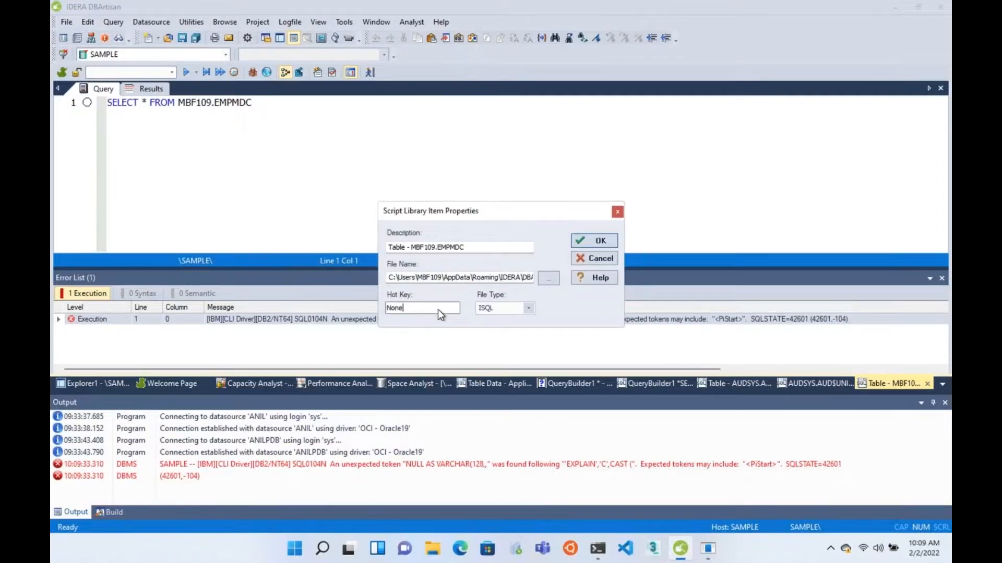
pyautogui.press('ctrl')
pyautogui.press('ctrl')
pyautogui.click(588, 240)
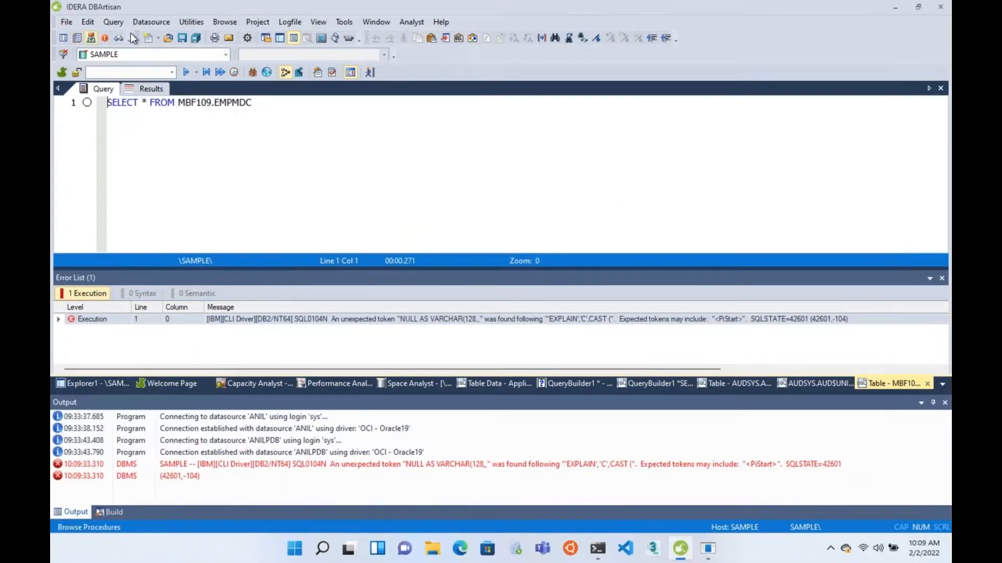
# Step: Clear the Output messages, run the saved script SELECT * FROM MBF109.EMPMDC in a new SQL window, and return to its query text
pyautogui.click(148, 37)
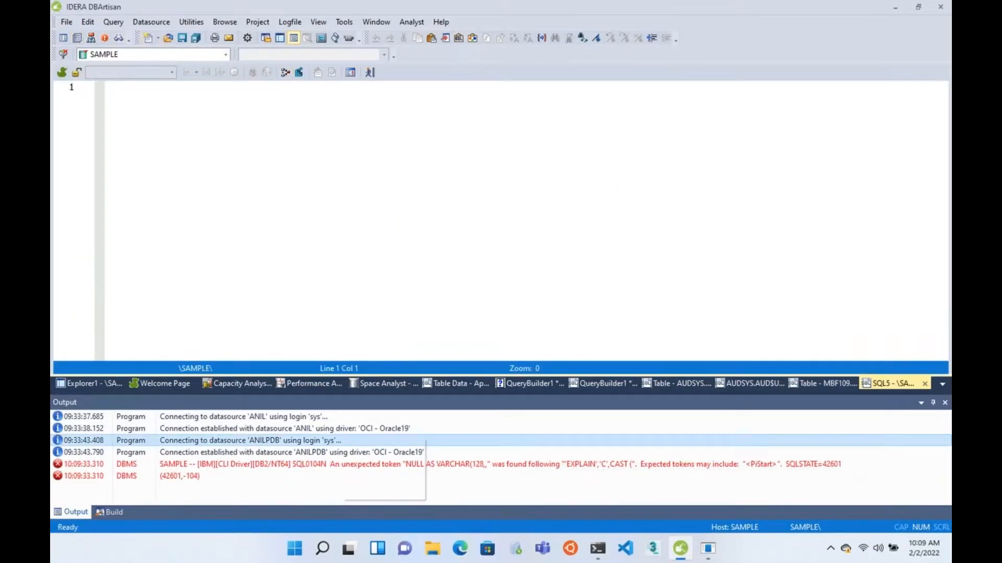
pyautogui.click(360, 458)
pyautogui.click(284, 133)
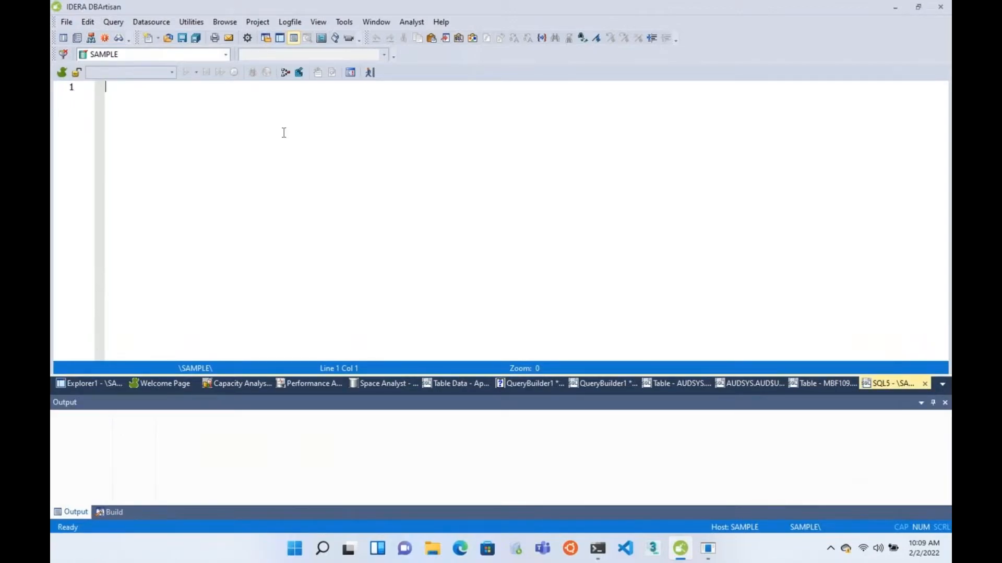
pyautogui.write('SELECT * FROM MBF109.EMPMDC')
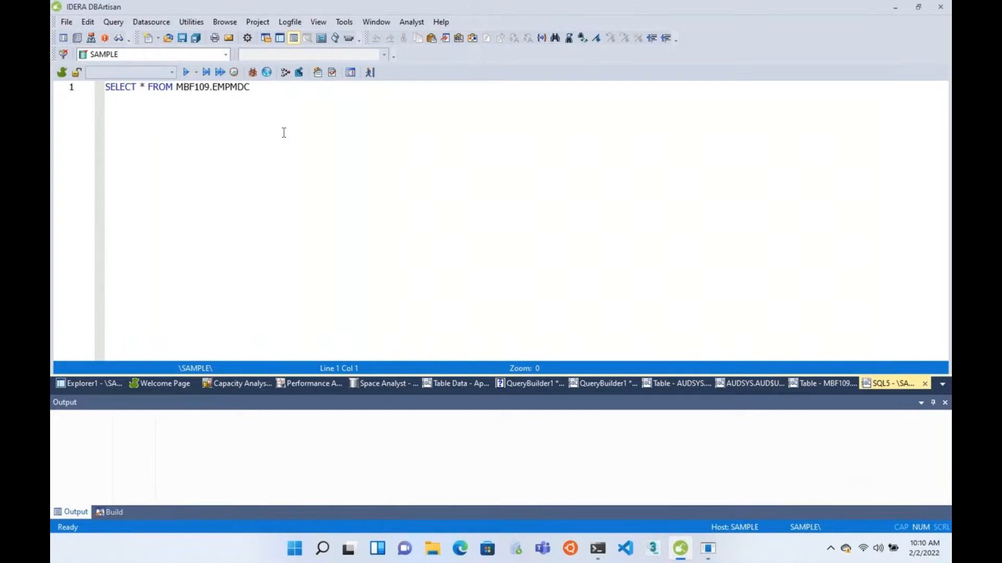
pyautogui.click(186, 72)
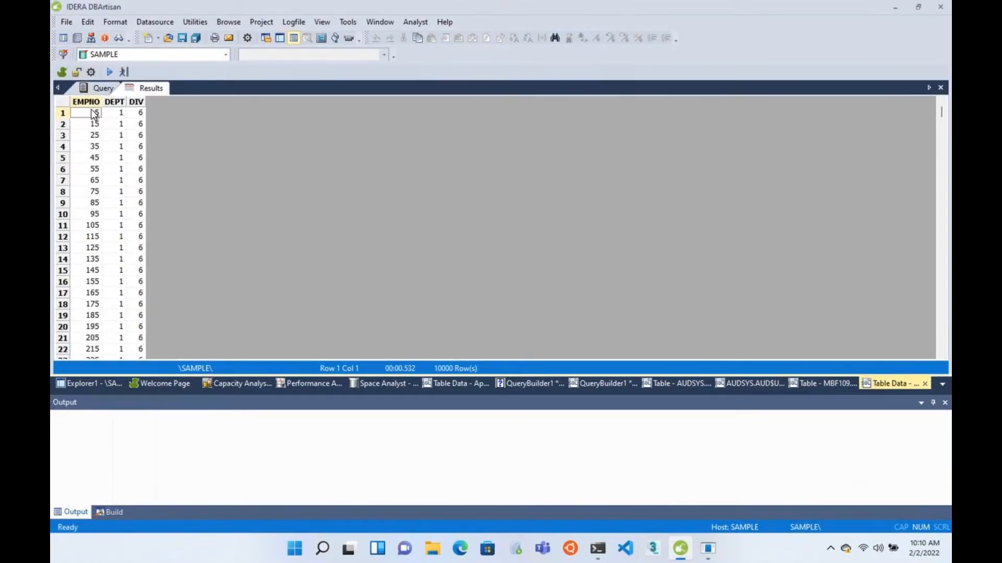
pyautogui.click(99, 88)
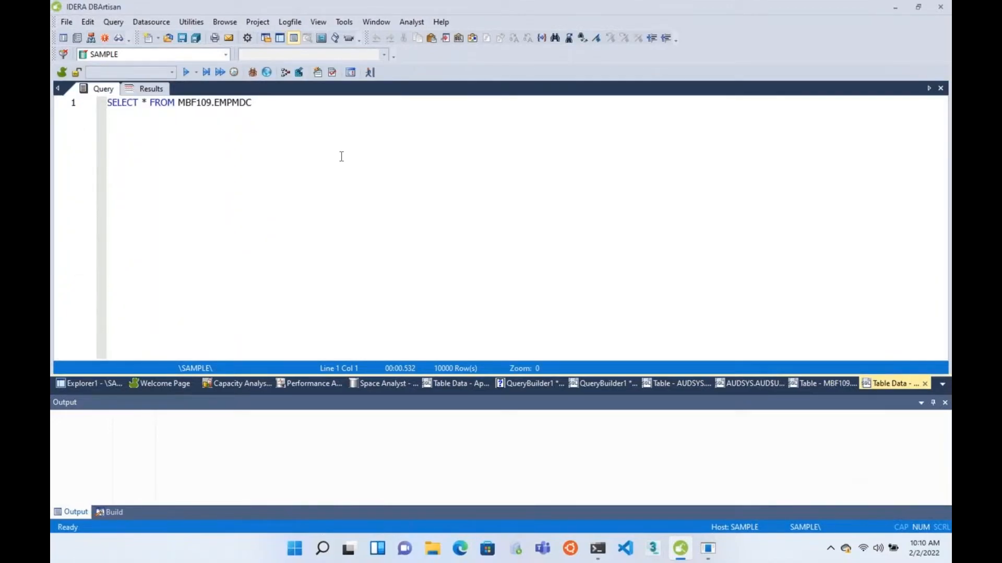
pyautogui.press('Return')
pyautogui.press('Return')
# Step: View the SAMPLE database's Materialized Query Tables and its space usage overview in the Explorer
pyautogui.click(99, 384)
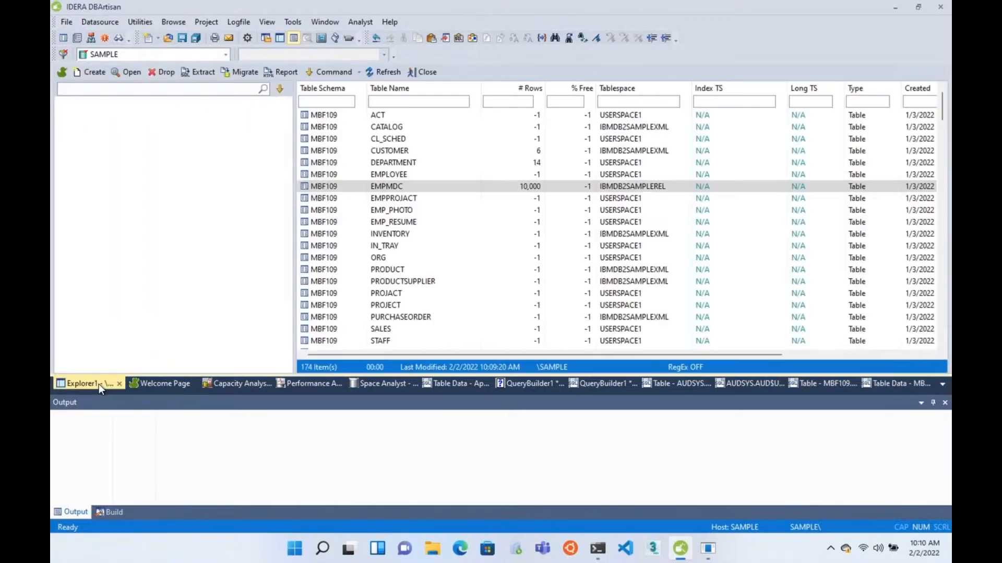
pyautogui.click(155, 239)
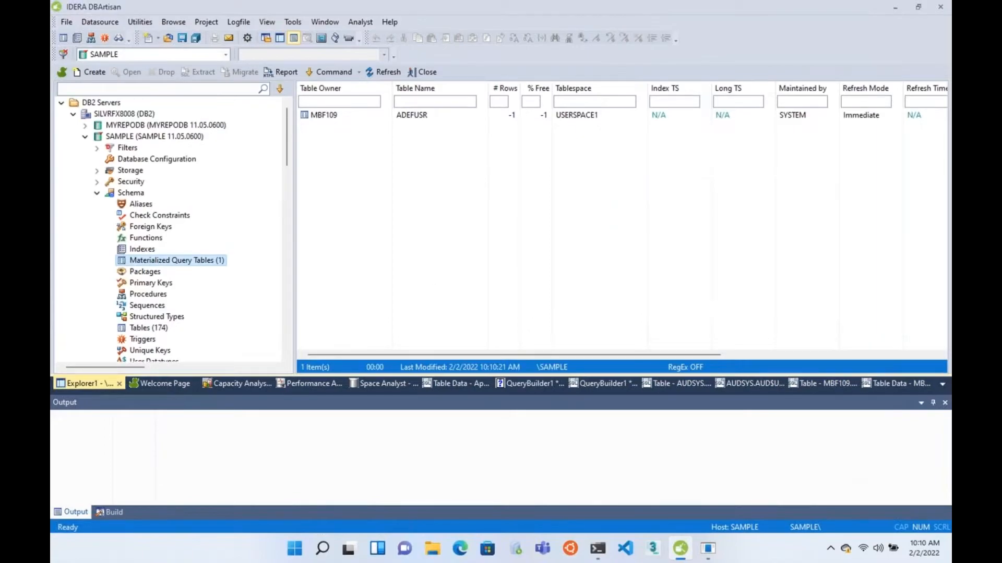
pyautogui.click(130, 192)
pyautogui.click(167, 137)
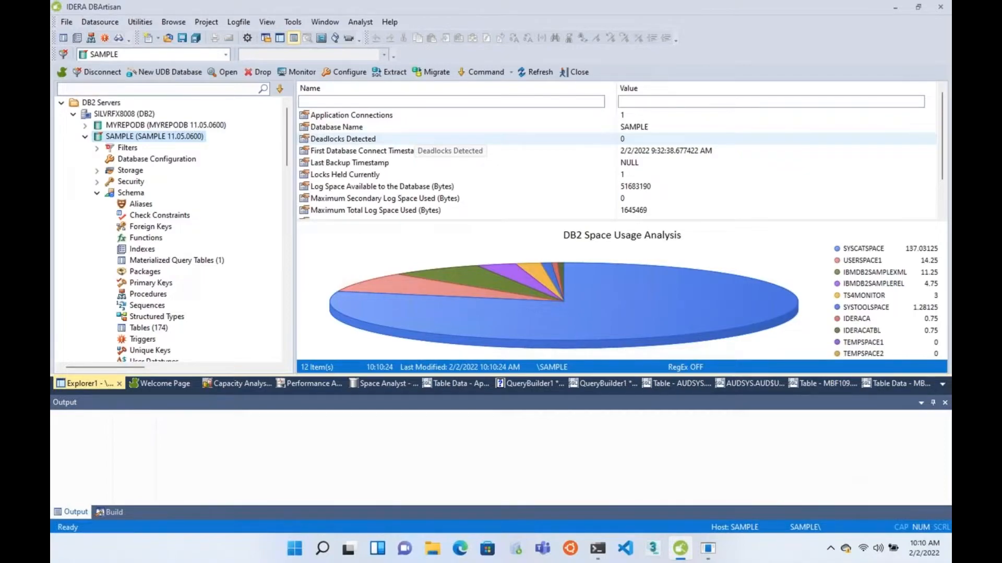
# Step: Collapse all server groups in the Explorer tree and expand only the MS SQL Servers group
pyautogui.click(73, 114)
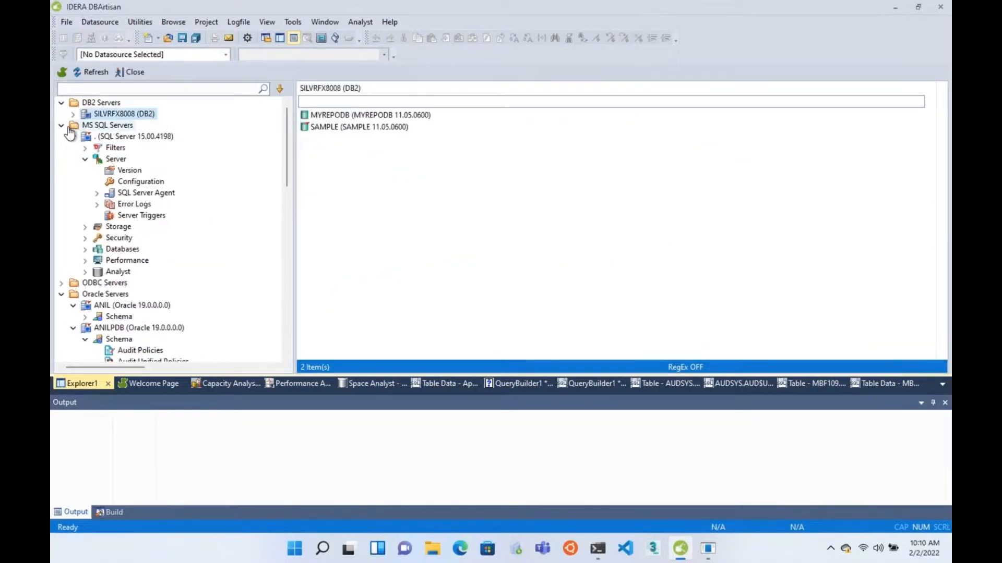
pyautogui.click(62, 125)
pyautogui.click(62, 147)
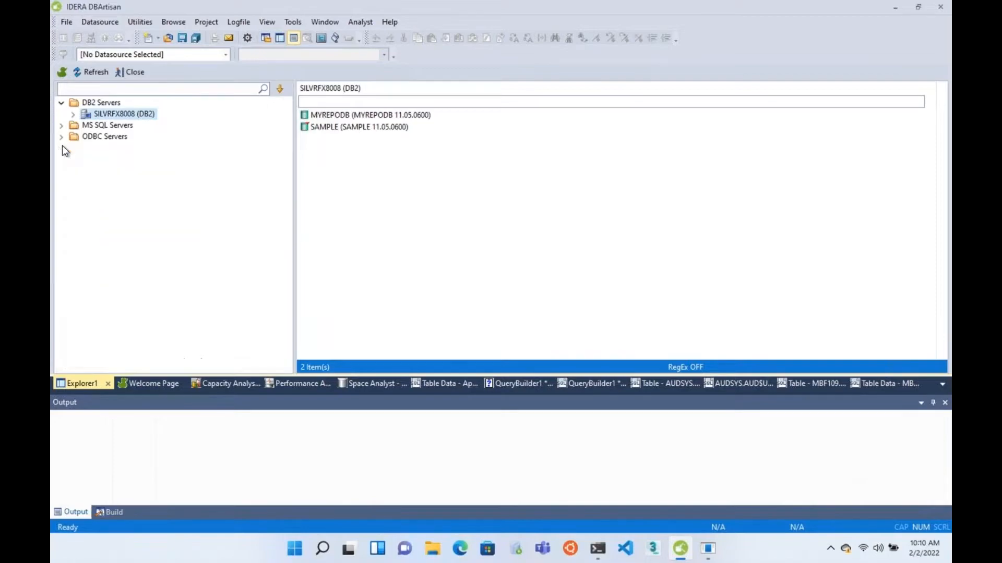
pyautogui.click(62, 159)
pyautogui.click(61, 159)
pyautogui.click(62, 102)
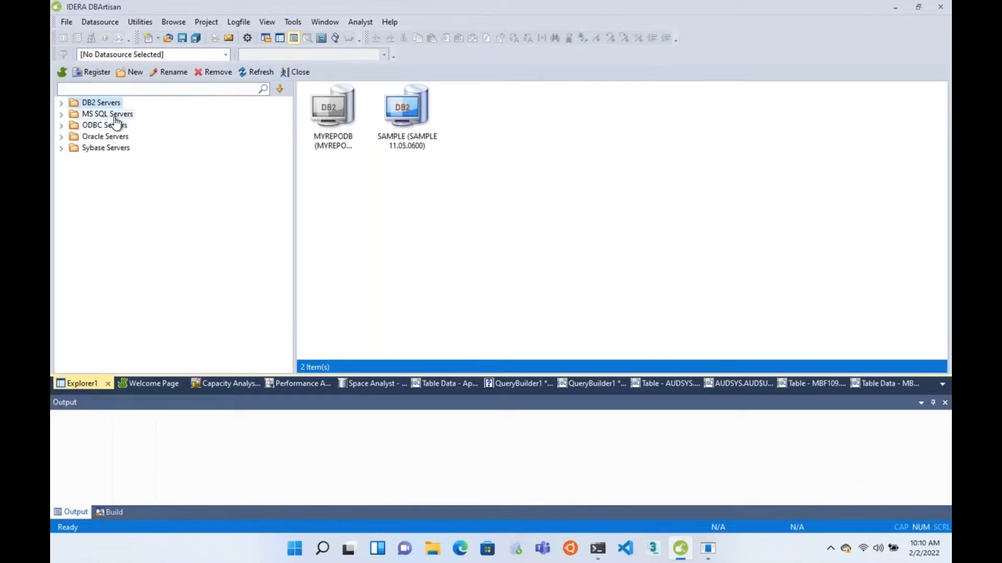
pyautogui.click(115, 116)
pyautogui.click(61, 115)
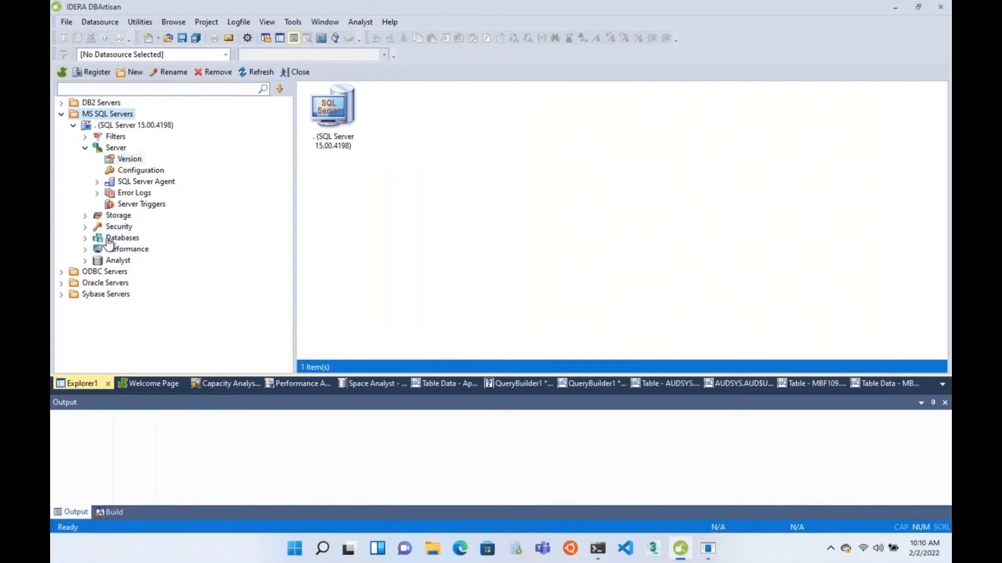
# Step: Open Performance Analyst for the SQL Server datasource and view its top user sessions and the Databases Overview
pyautogui.doubleClick(94, 284)
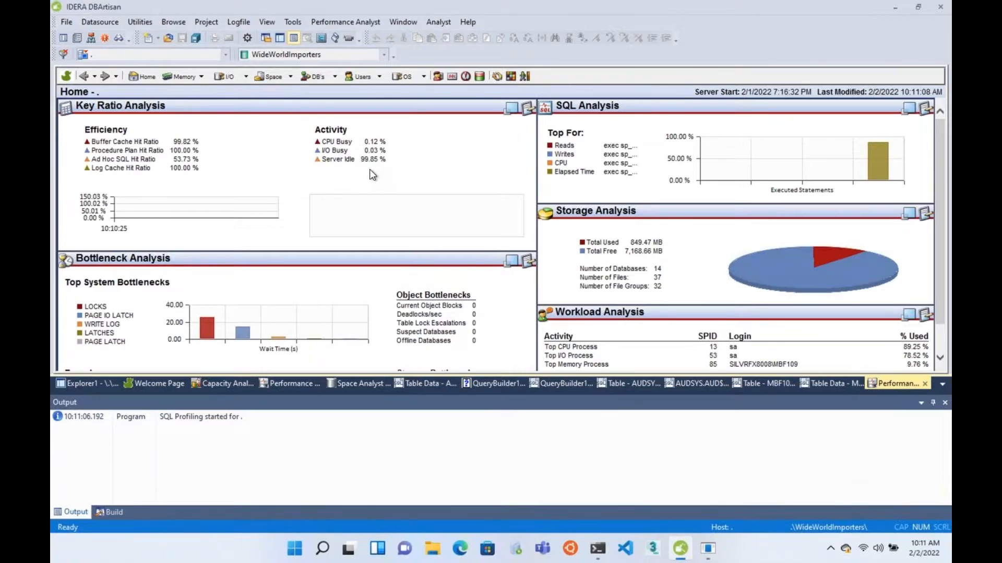
pyautogui.click(379, 78)
pyautogui.click(395, 103)
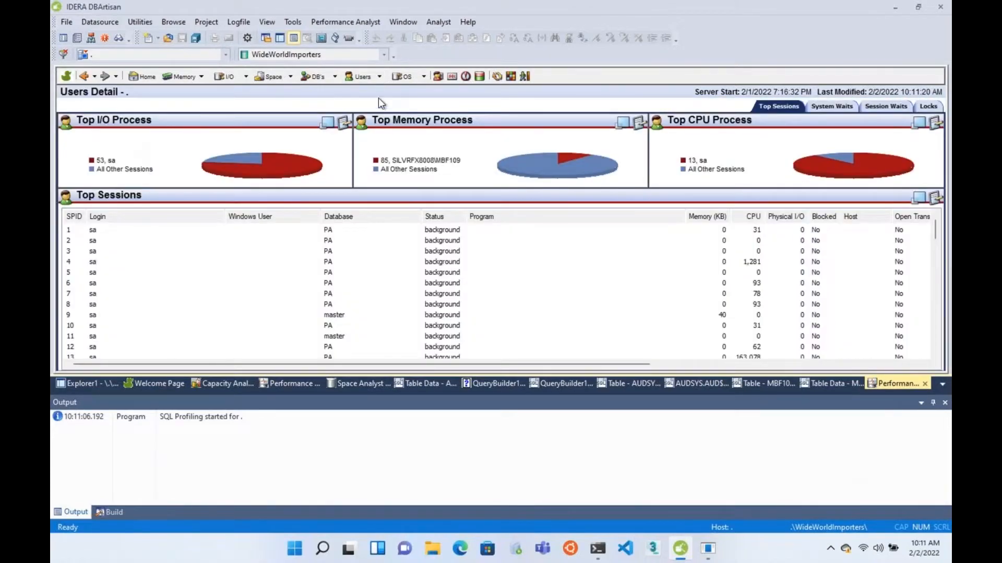
pyautogui.click(334, 77)
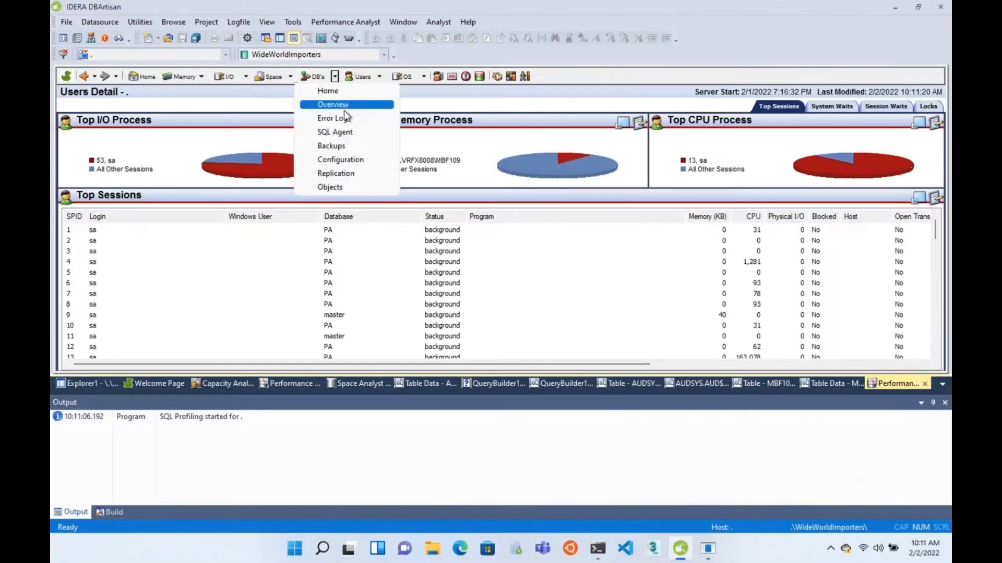
pyautogui.click(344, 105)
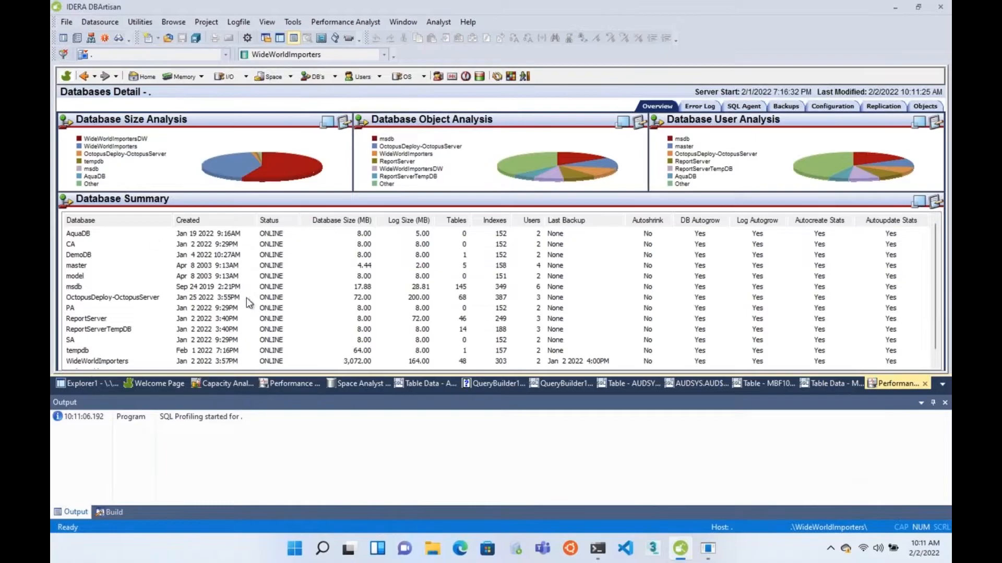
# Step: View the server's Space analysis in Performance Analyst and open the details from the AquaDB entry
pyautogui.click(269, 77)
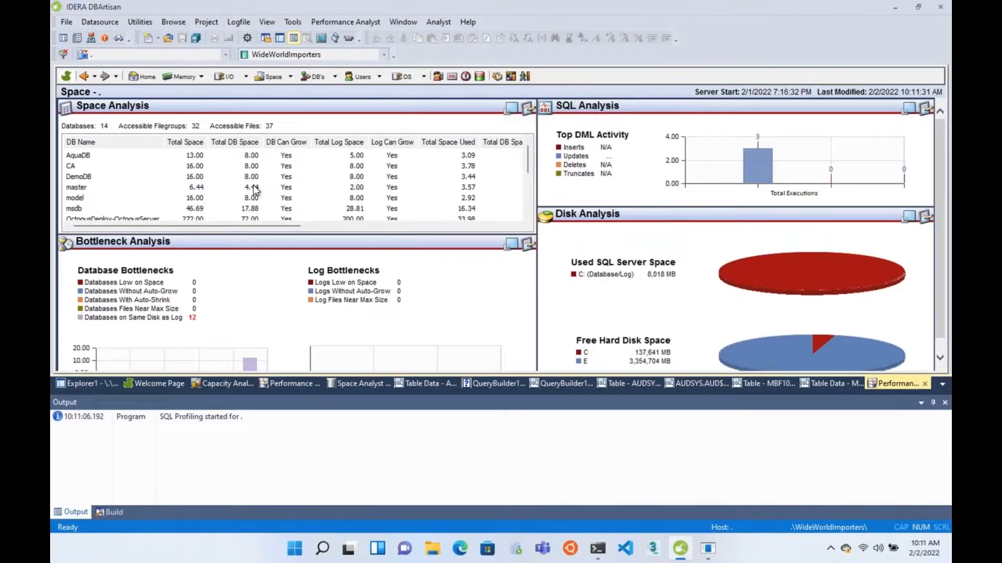
pyautogui.rightClick(257, 159)
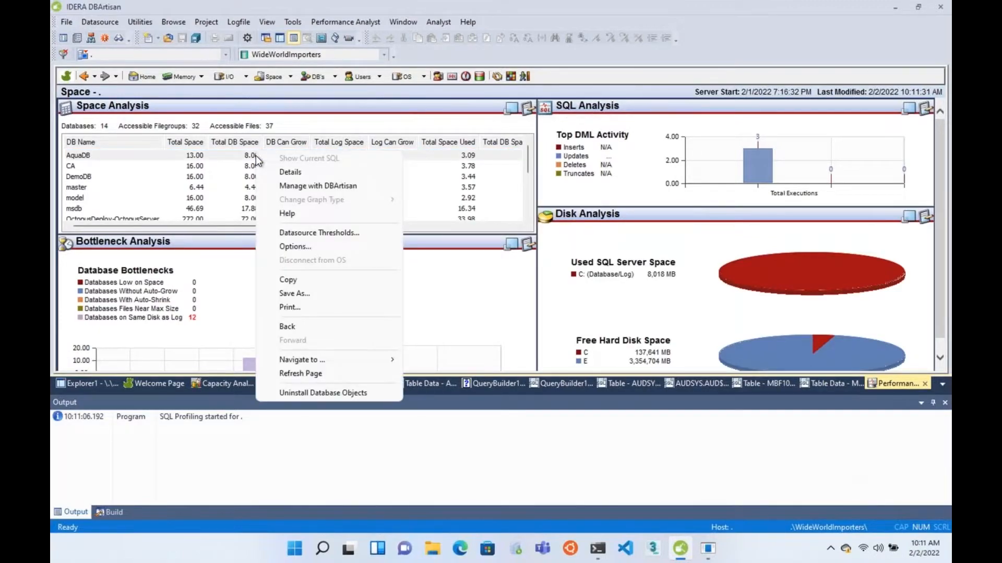
pyautogui.click(318, 173)
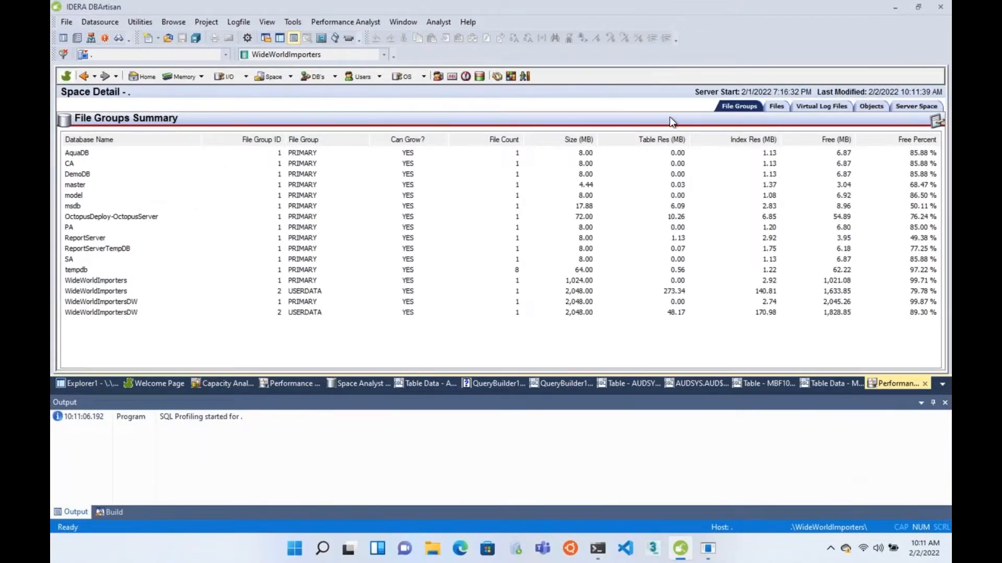
# Step: Review the Files, Virtual Log Files, Objects and Server Space details, and return to the Performance Analyst home page
pyautogui.click(775, 107)
pyautogui.click(821, 107)
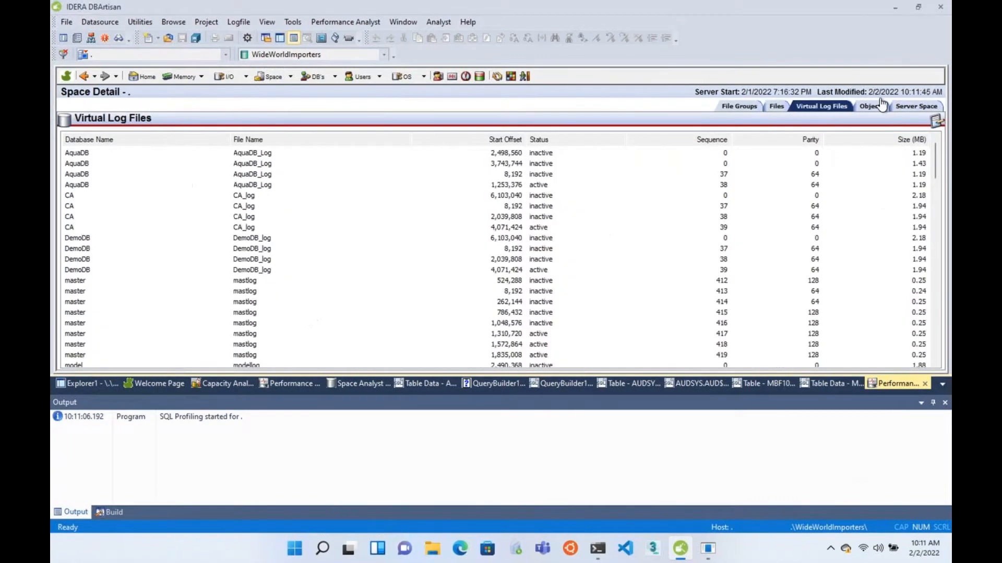
pyautogui.click(879, 106)
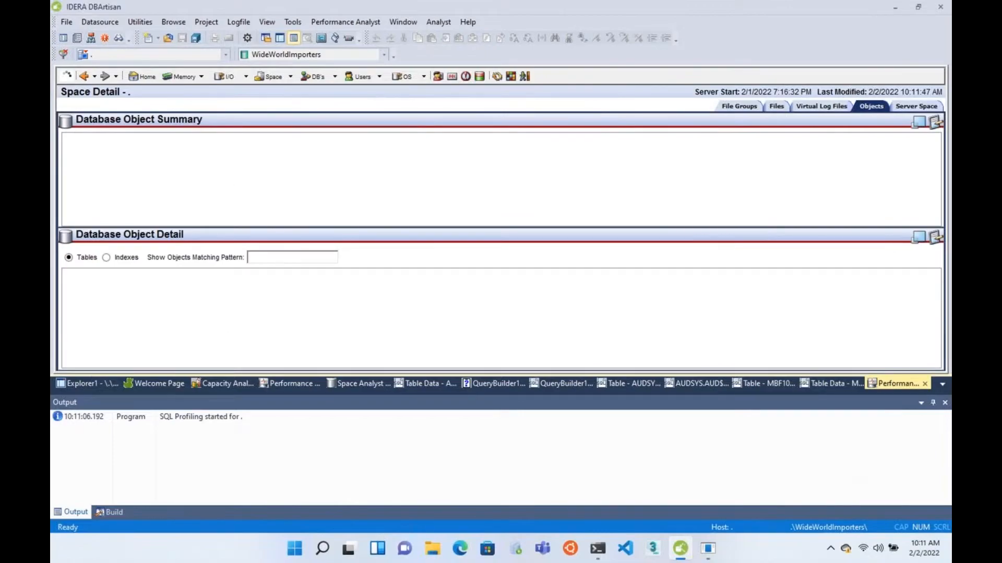
pyautogui.click(917, 106)
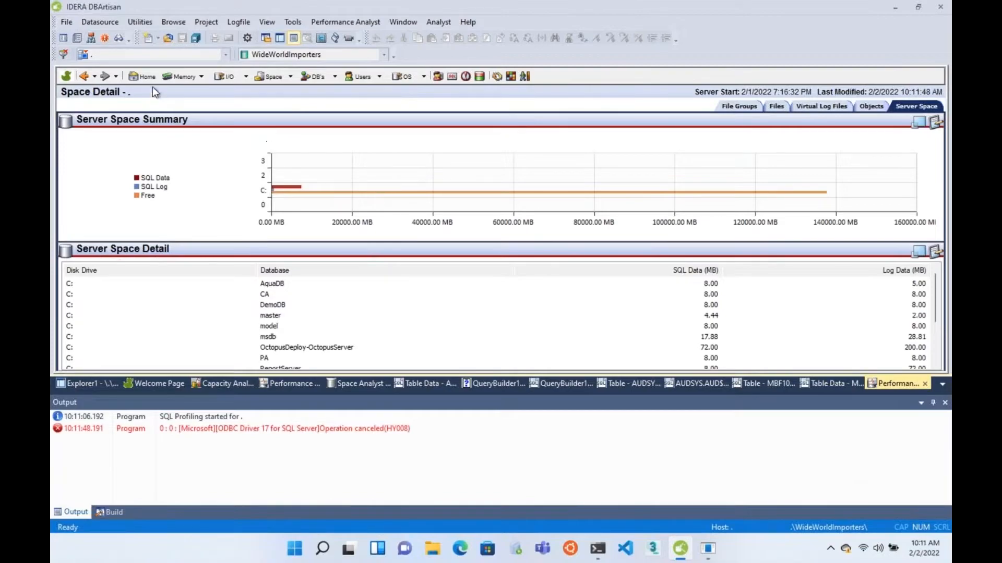
pyautogui.click(141, 77)
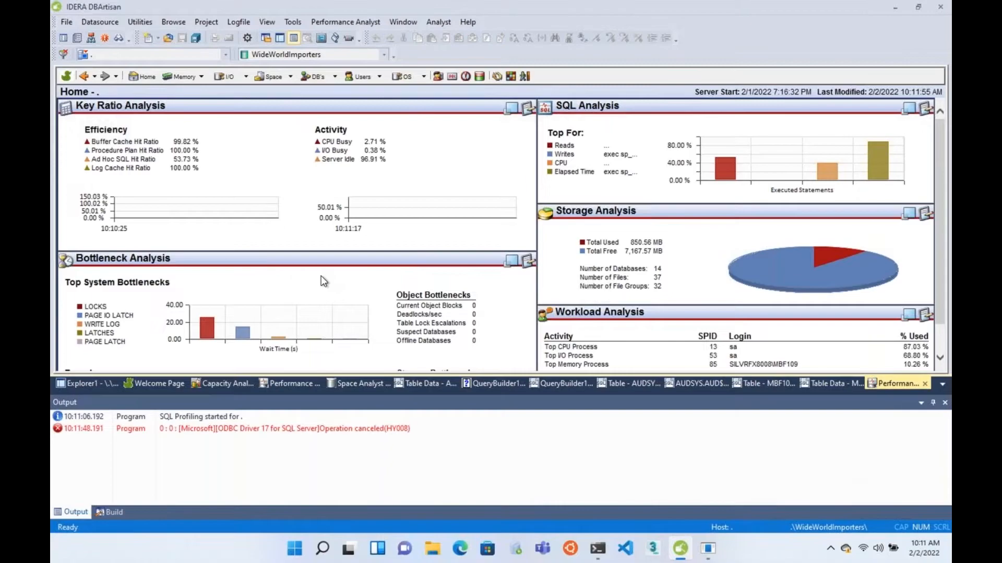
# Step: Clear all Output messages and return to the Explorer
pyautogui.rightClick(315, 423)
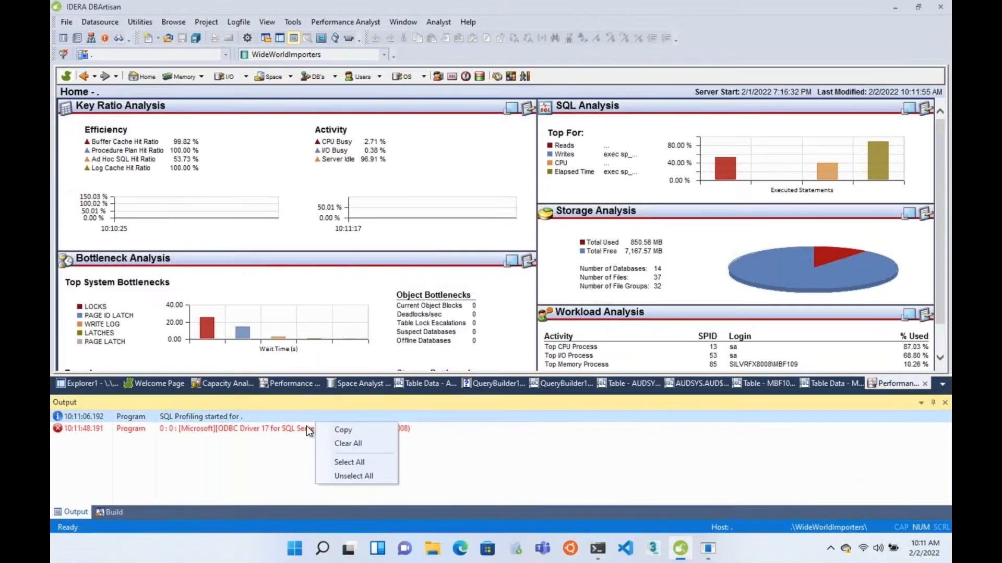
pyautogui.click(339, 443)
pyautogui.click(86, 389)
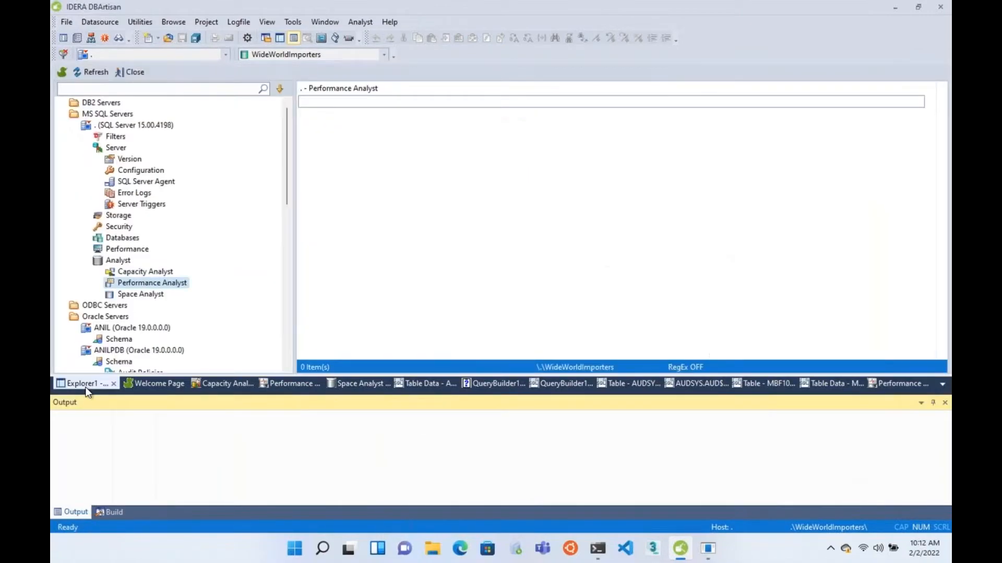
# Step: Open Space Analyst for the SQL Server datasource and view File Groups/Files, Map and Databases, declining to populate the map
pyautogui.click(152, 295)
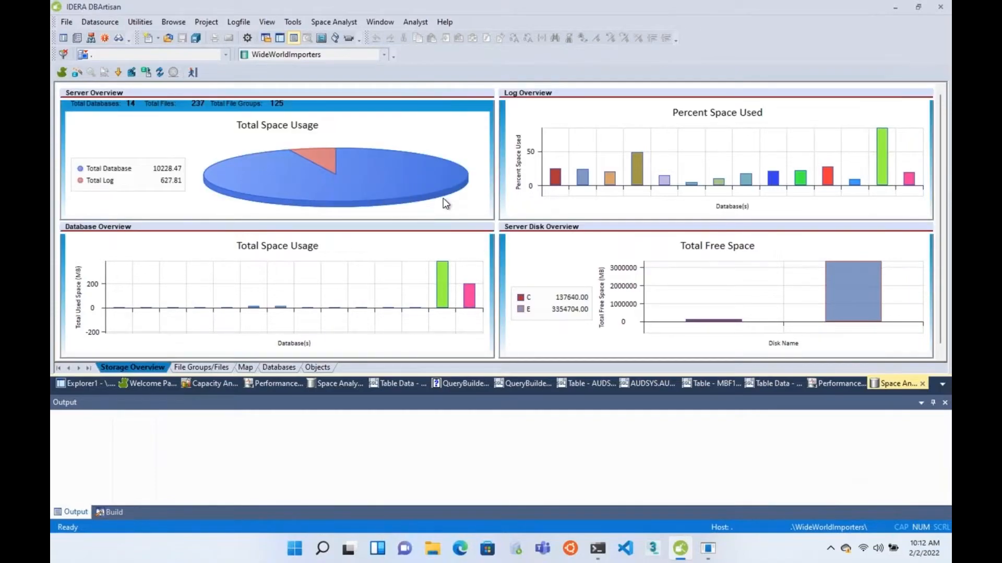
pyautogui.click(206, 367)
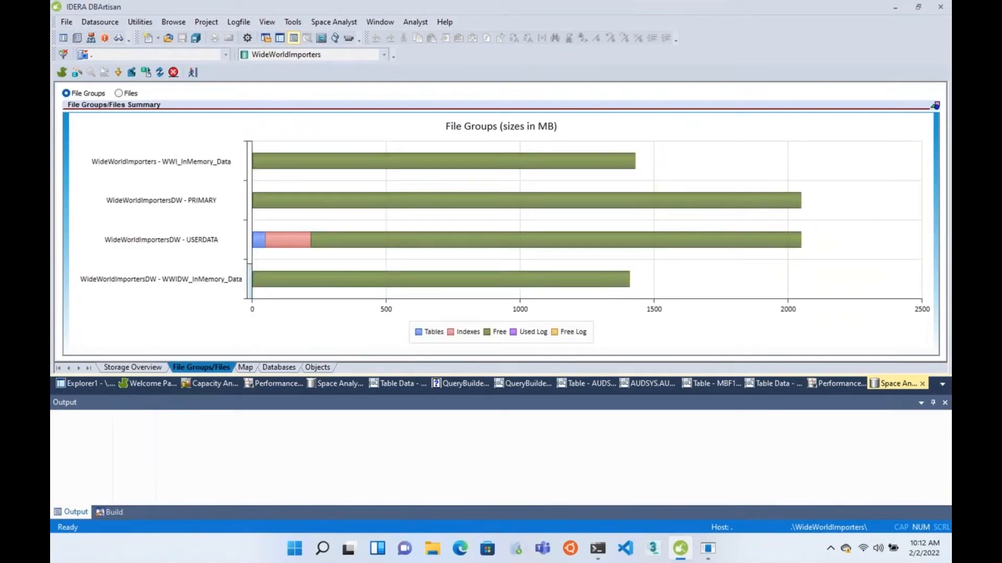
pyautogui.click(245, 368)
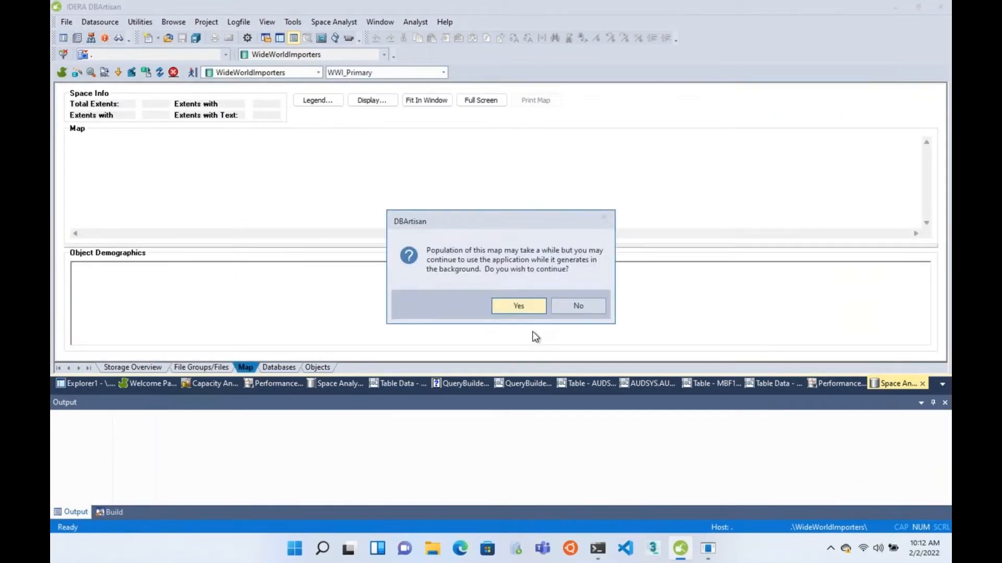
pyautogui.click(583, 307)
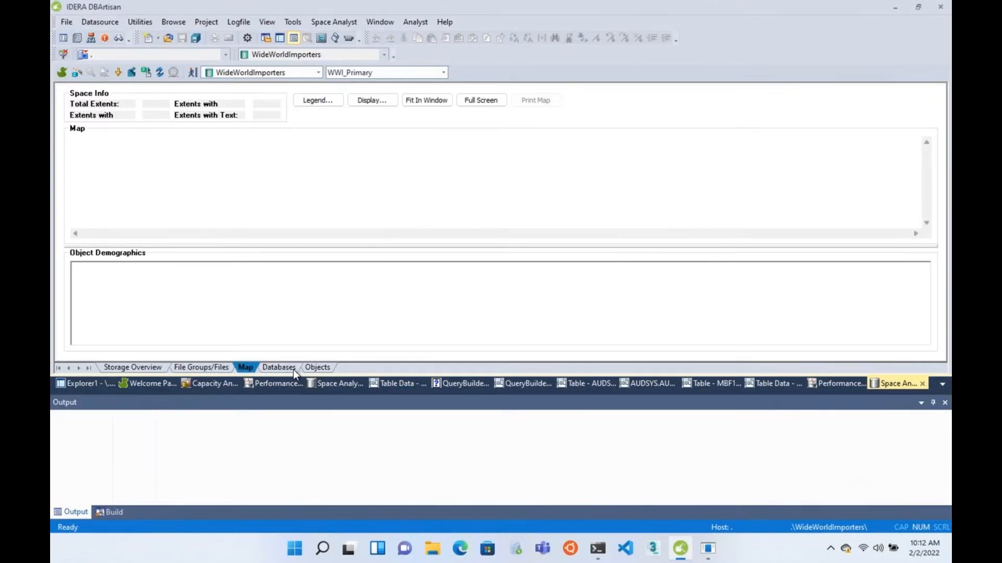
pyautogui.click(293, 368)
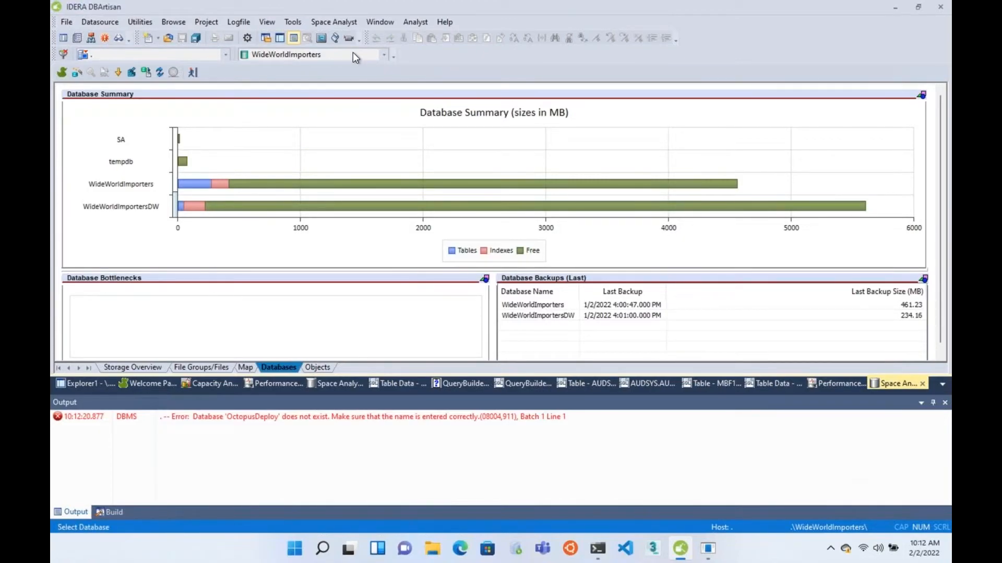
# Step: Return to the Explorer and switch the current database to WideWorldImportersDW
pyautogui.click(83, 385)
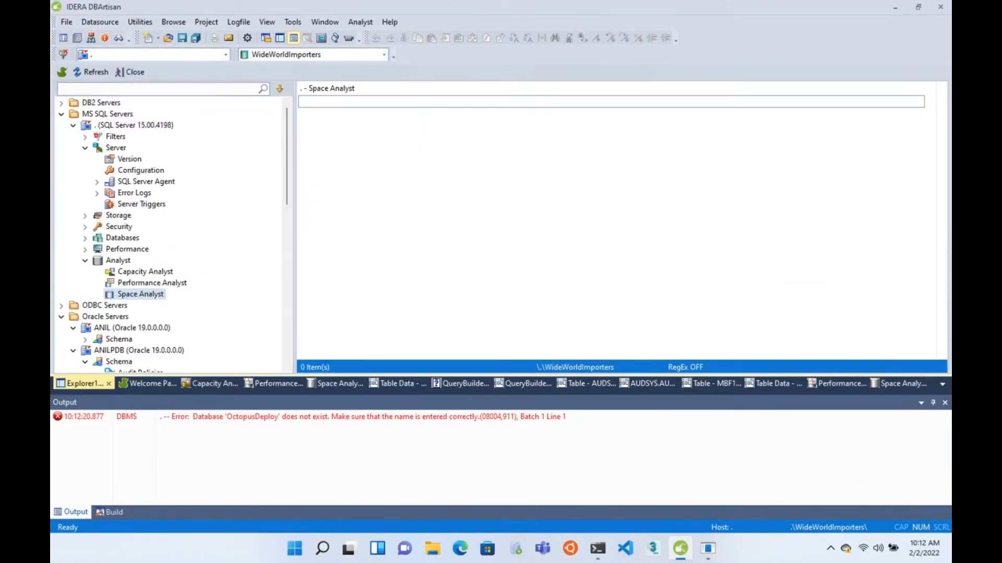
pyautogui.click(384, 55)
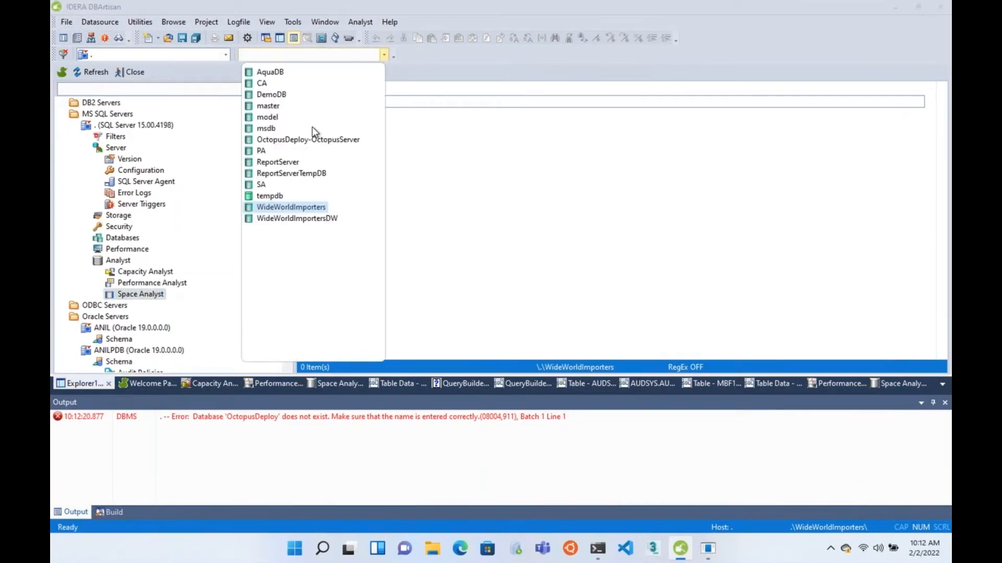
pyautogui.click(290, 219)
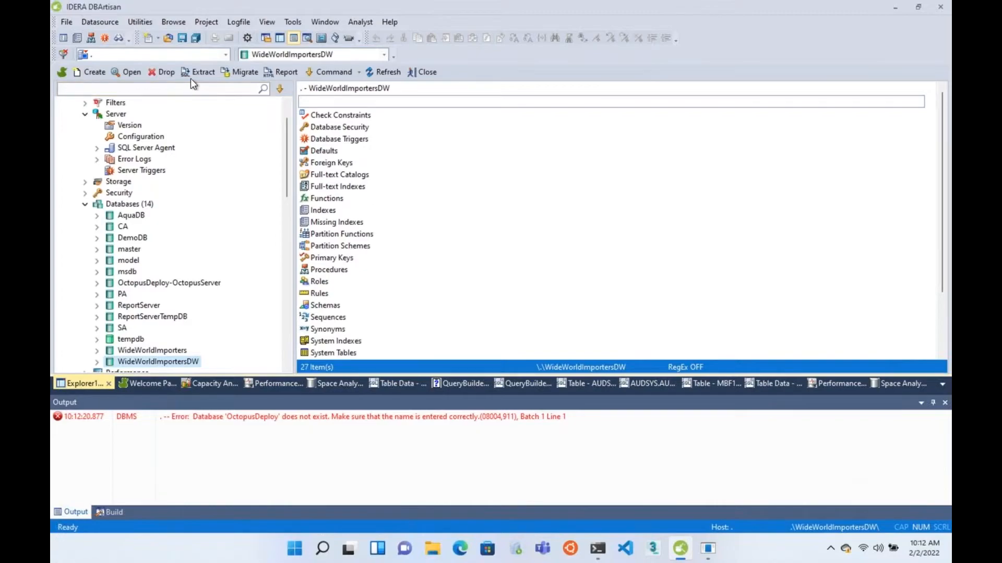
# Step: Monitor the SQL Server datasource's processes and show the SQL of the running process with PID 85
pyautogui.click(137, 149)
pyautogui.scroll(1, 134, 138)
pyautogui.click(133, 126)
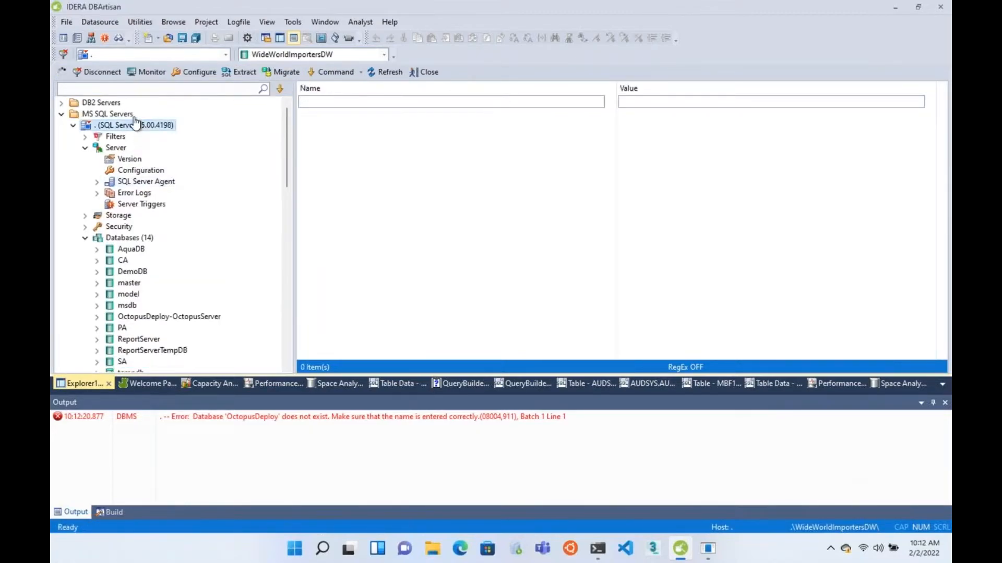
pyautogui.click(141, 72)
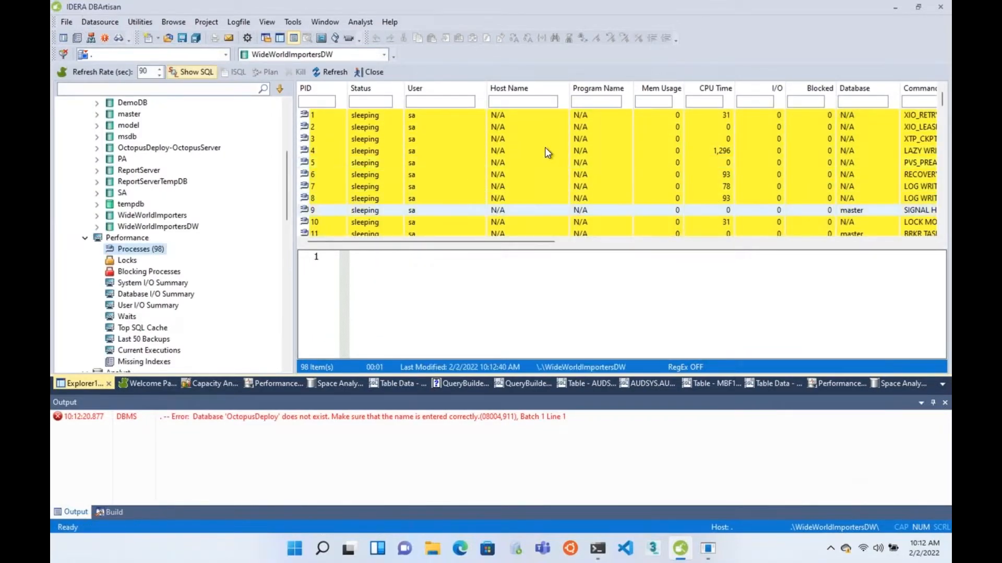
pyautogui.scroll(-2, 546, 148)
pyautogui.scroll(-17, 545, 151)
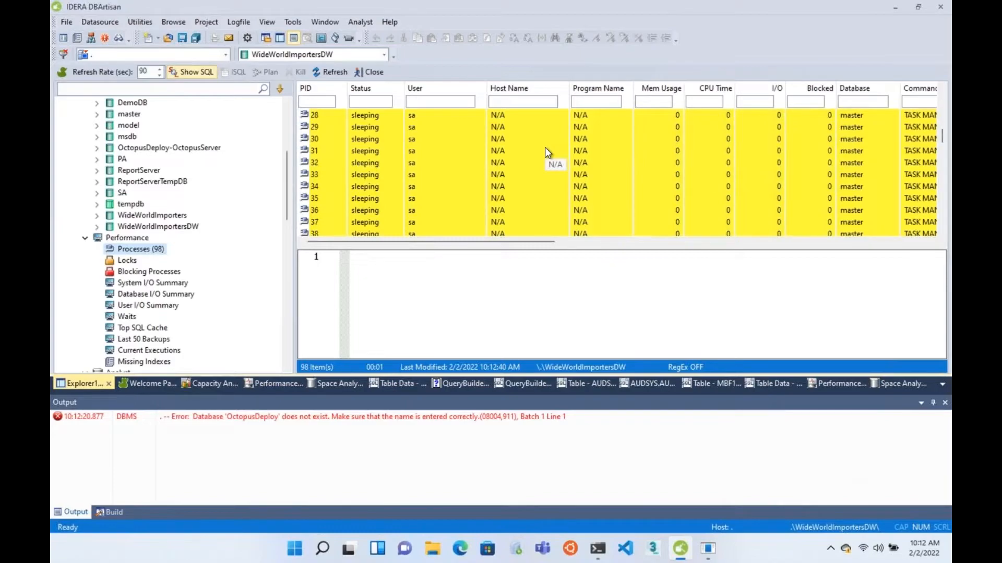
pyautogui.scroll(-6, 545, 147)
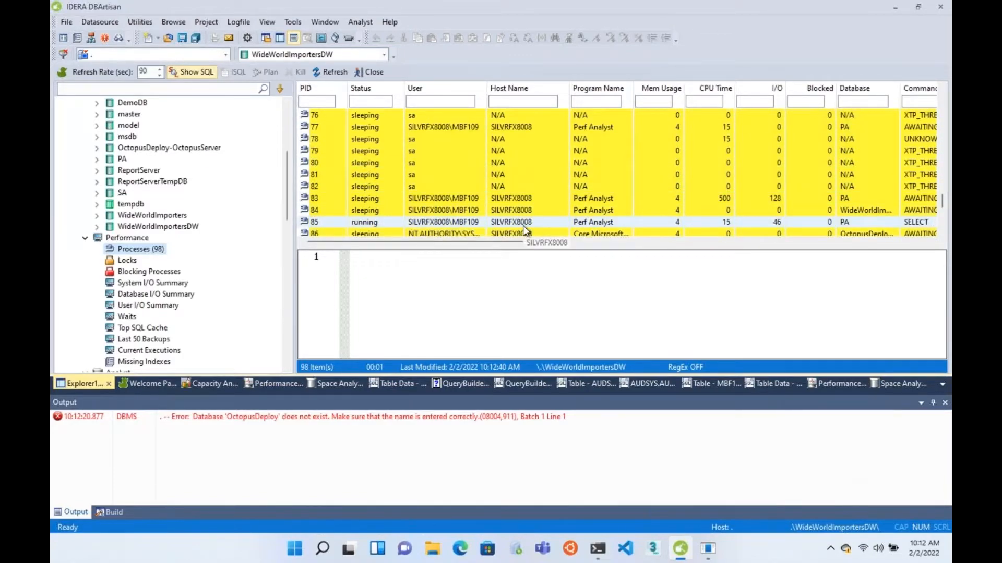
pyautogui.click(523, 225)
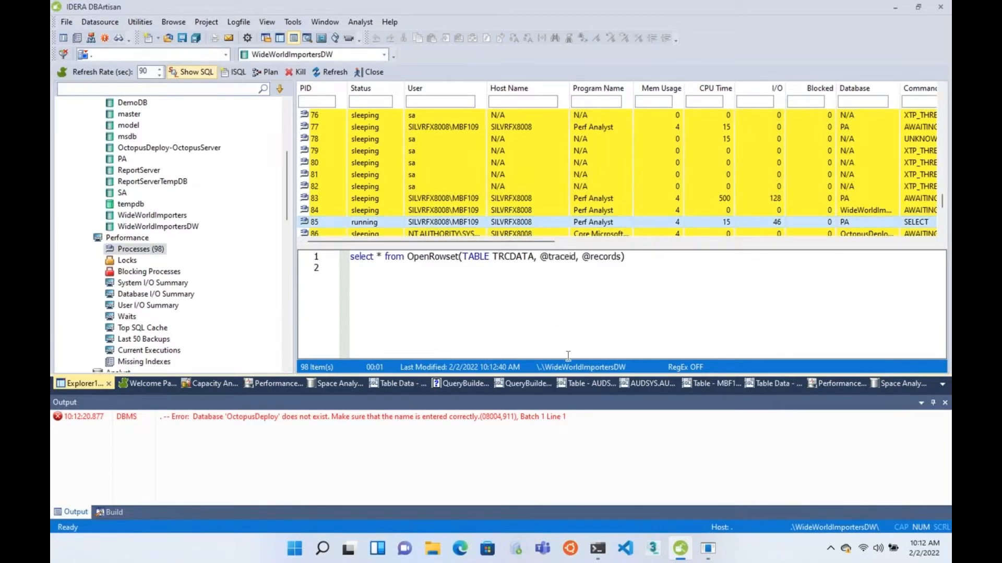
# Step: Clear all Output messages and view the server's Blocking Processes
pyautogui.rightClick(588, 420)
pyautogui.click(613, 441)
pyautogui.click(156, 271)
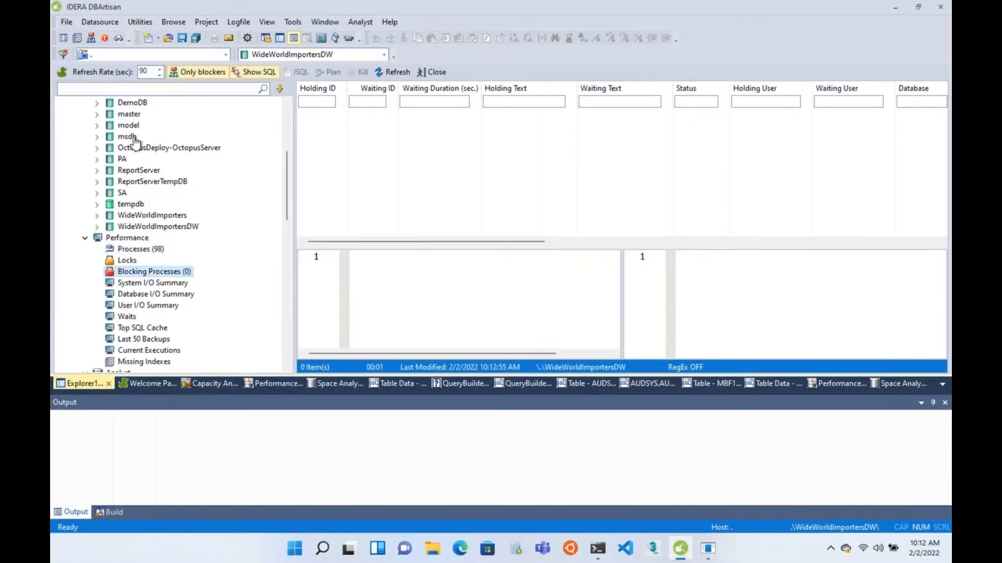
# Step: Select the msdb database and go back to the SQL Server datasource to view its properties and memory analysis
pyautogui.click(133, 138)
pyautogui.scroll(5, 136, 132)
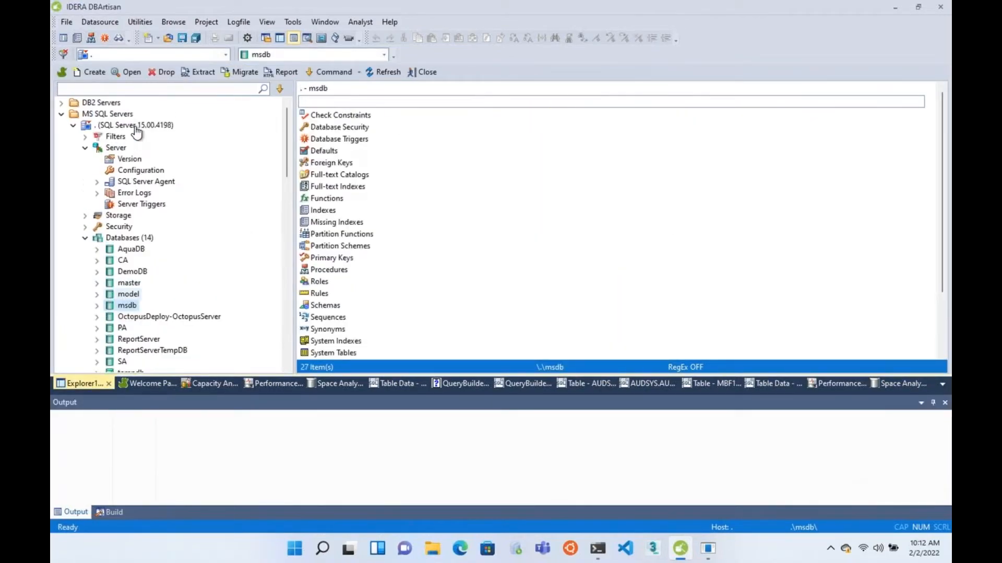
pyautogui.click(137, 128)
# Step: Collapse the SQL Server datasource and the MS SQL Servers and Oracle Servers groups in the Explorer tree
pyautogui.click(74, 124)
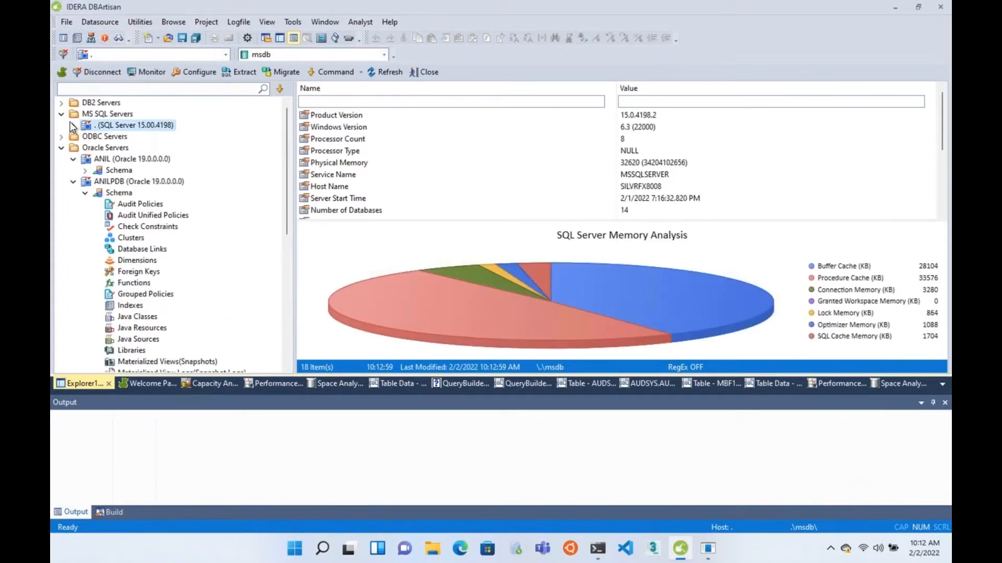
pyautogui.click(61, 114)
pyautogui.click(62, 136)
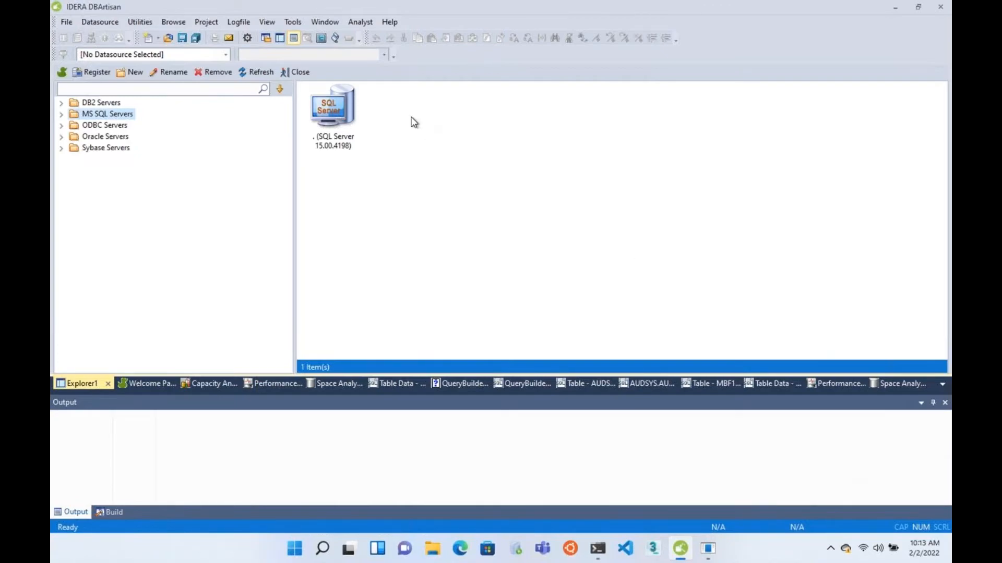
# Step: Open Code Workbench, examine the Auto Replace expressions dbpl, sel and ver, and close it with OK
pyautogui.click(309, 22)
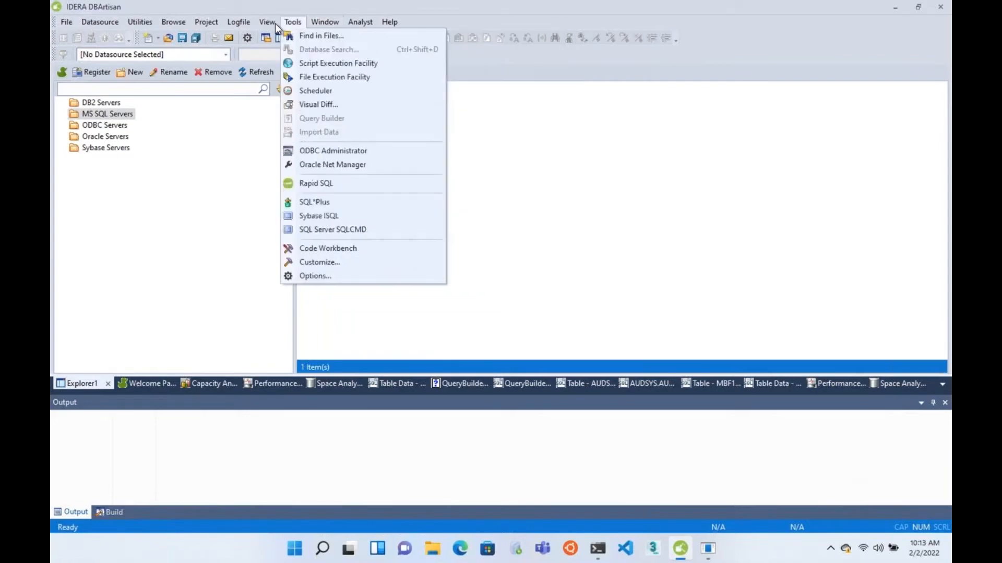
pyautogui.click(275, 23)
pyautogui.click(298, 22)
pyautogui.click(327, 248)
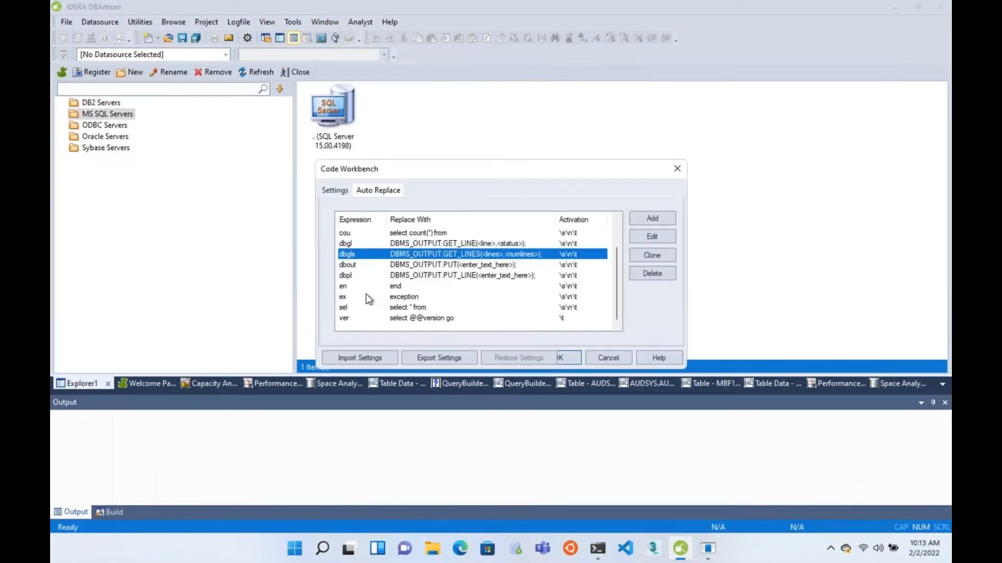
pyautogui.click(394, 276)
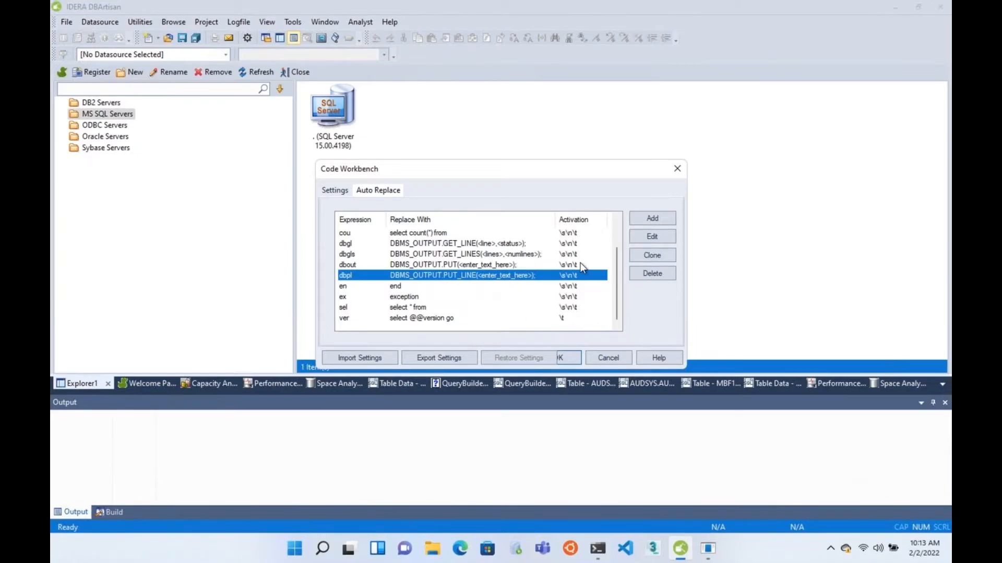
pyautogui.click(432, 309)
pyautogui.click(431, 317)
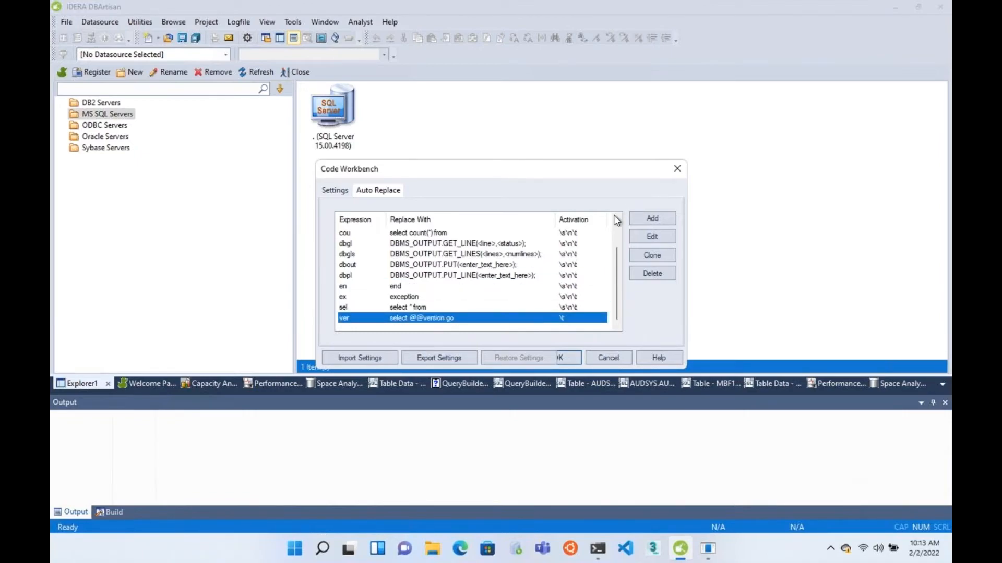
pyautogui.click(566, 357)
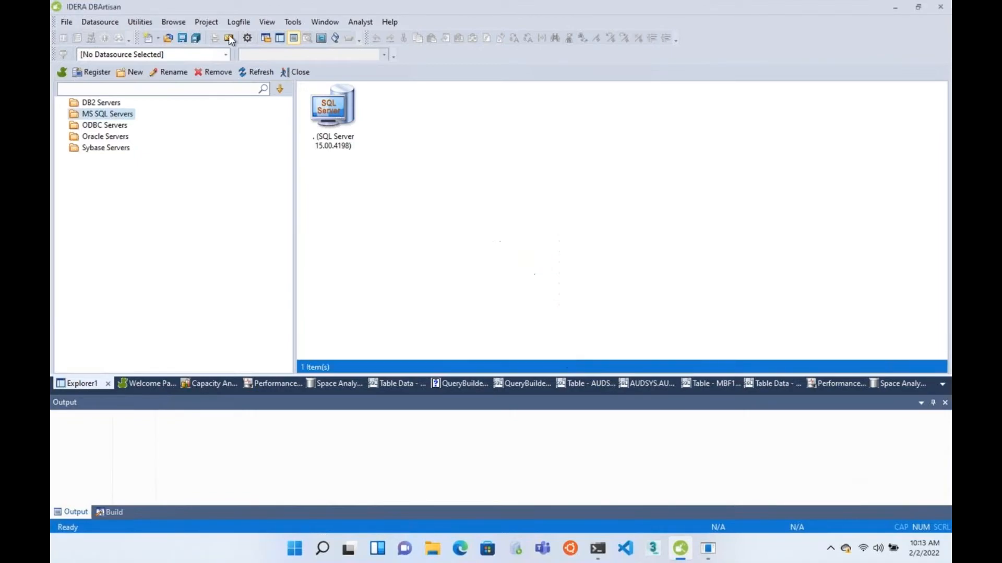
pyautogui.click(148, 38)
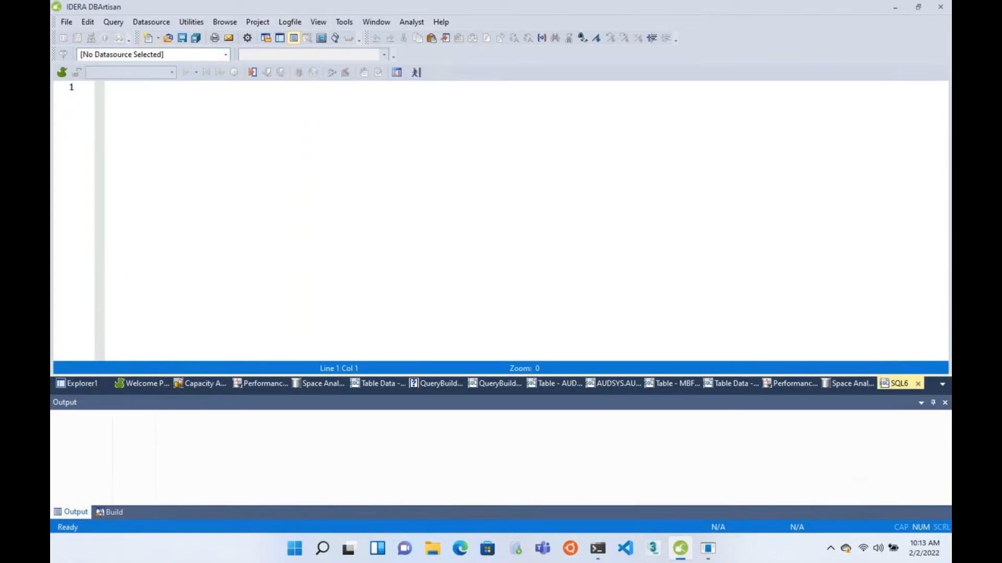
pyautogui.write('select @@version go')
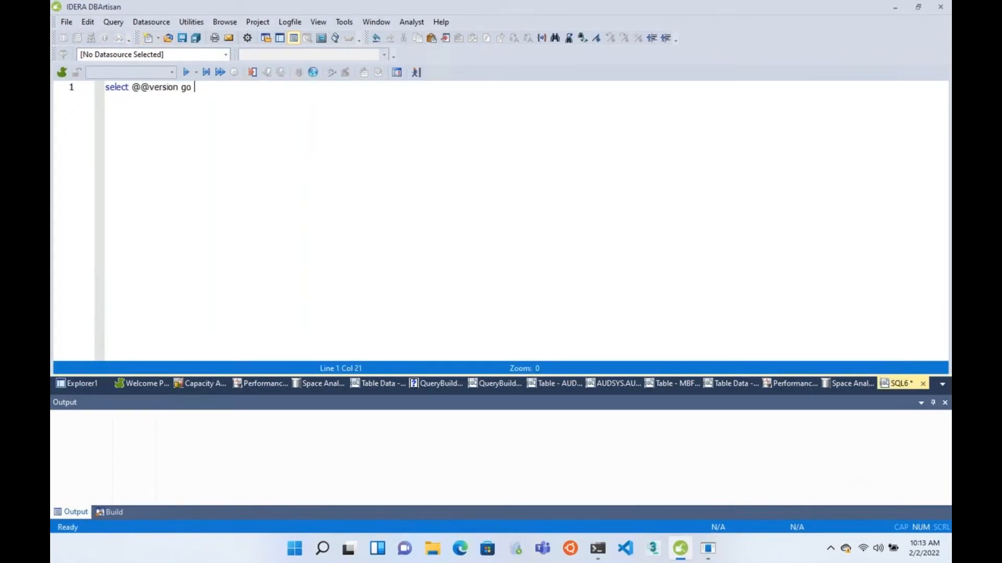
pyautogui.click(186, 72)
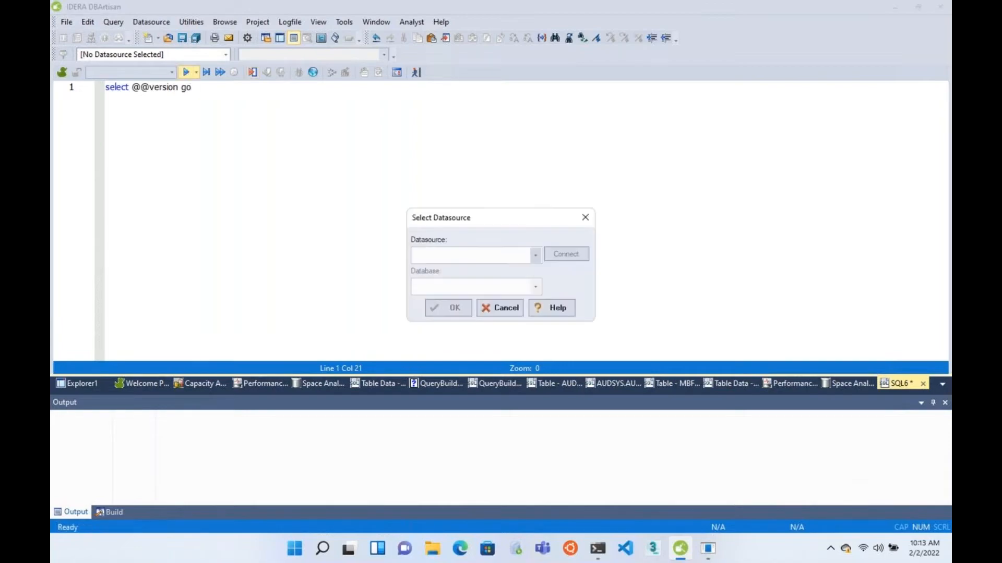
pyautogui.click(513, 255)
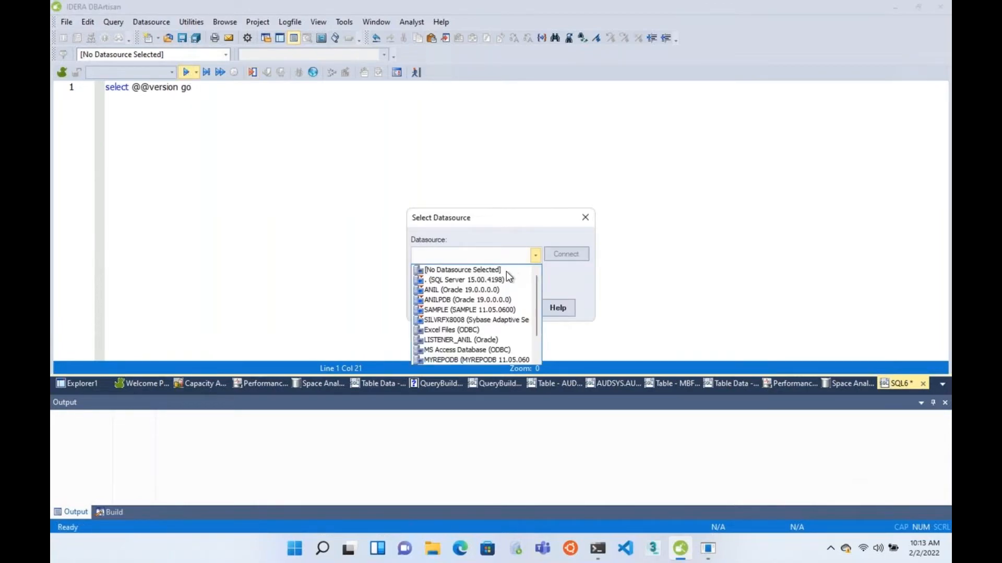
pyautogui.click(502, 280)
pyautogui.click(475, 293)
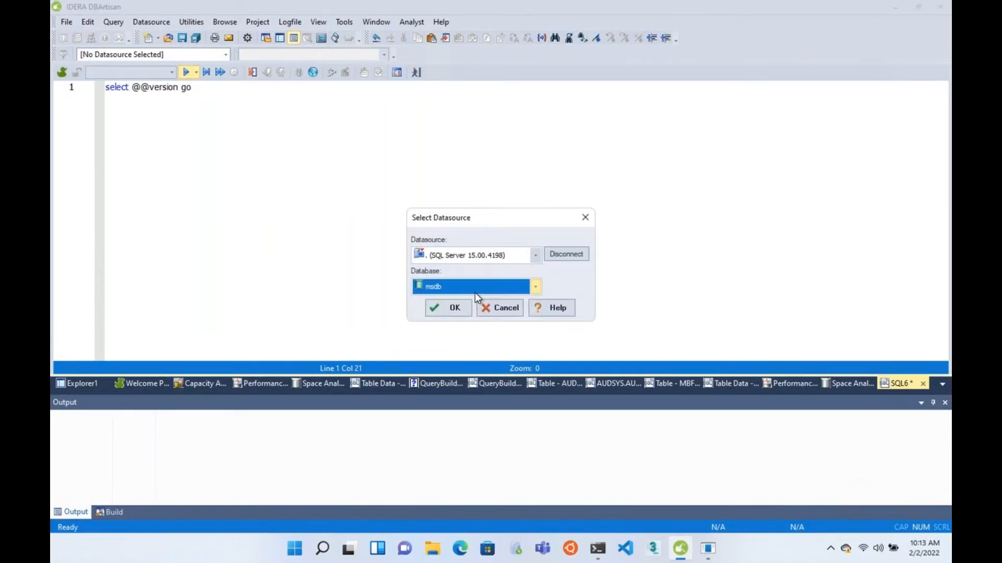
pyautogui.scroll(2, 456, 350)
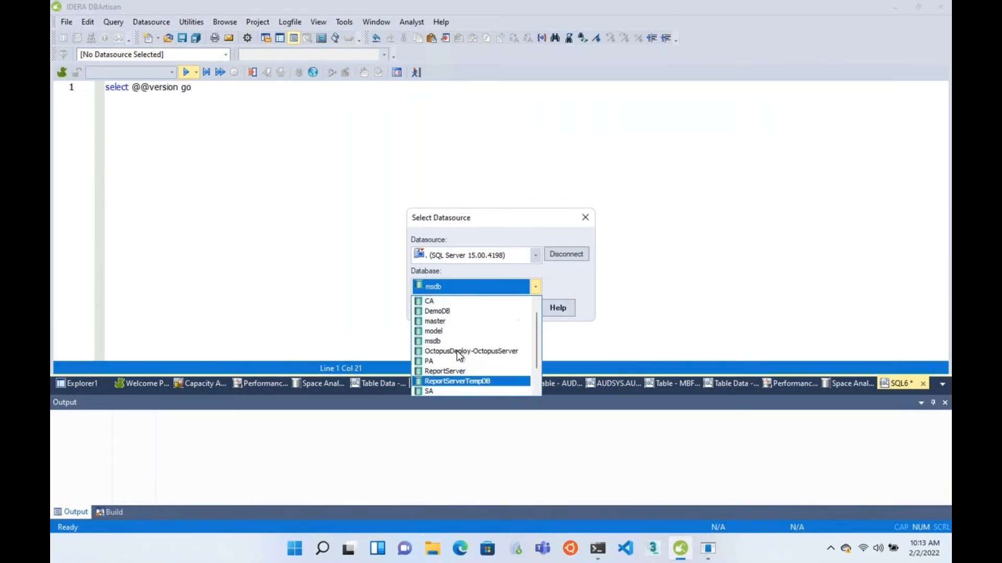
pyautogui.click(453, 334)
pyautogui.click(444, 306)
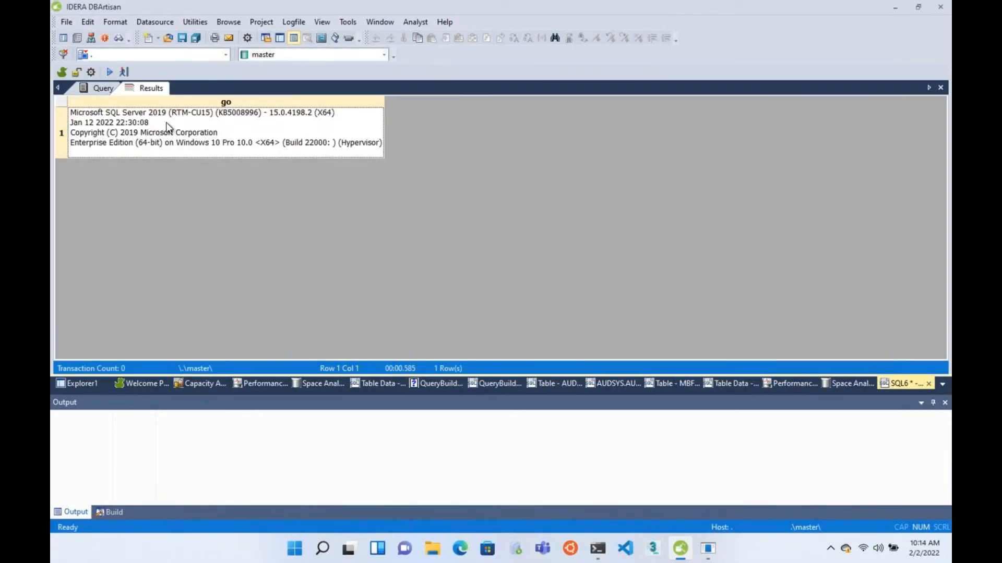
pyautogui.click(94, 93)
pyautogui.press('Left')
pyautogui.press('Left')
pyautogui.press('Left')
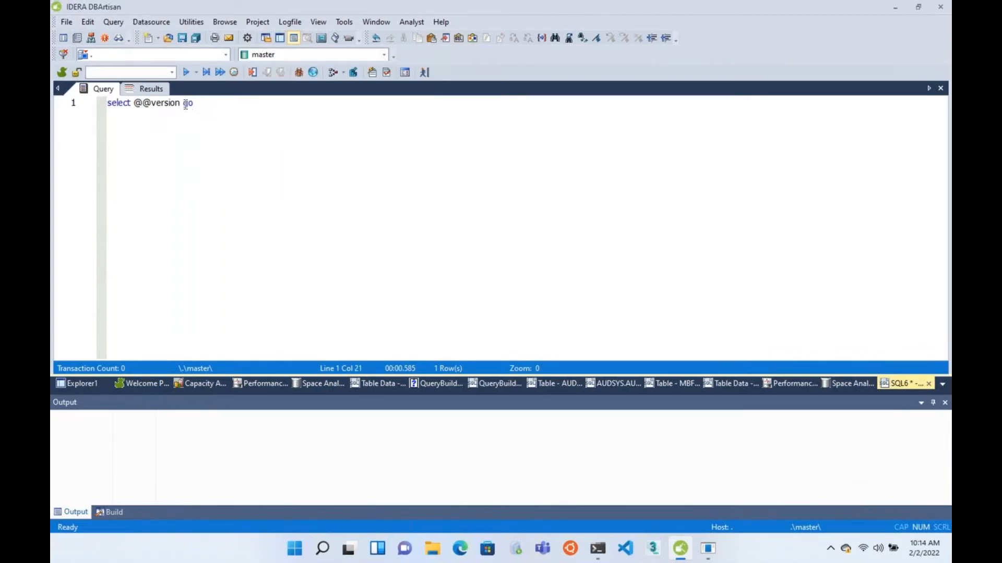
pyautogui.press('Return')
pyautogui.click(211, 130)
# Step: Review the Script Execution Facility's Script, Target, Output and Notify settings, and cancel without executing
pyautogui.click(342, 23)
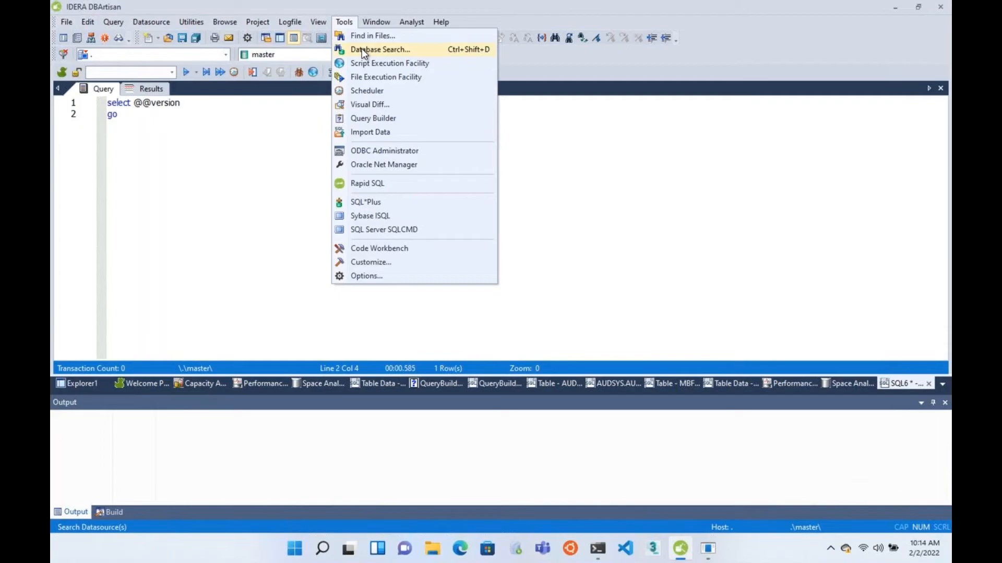
pyautogui.click(365, 63)
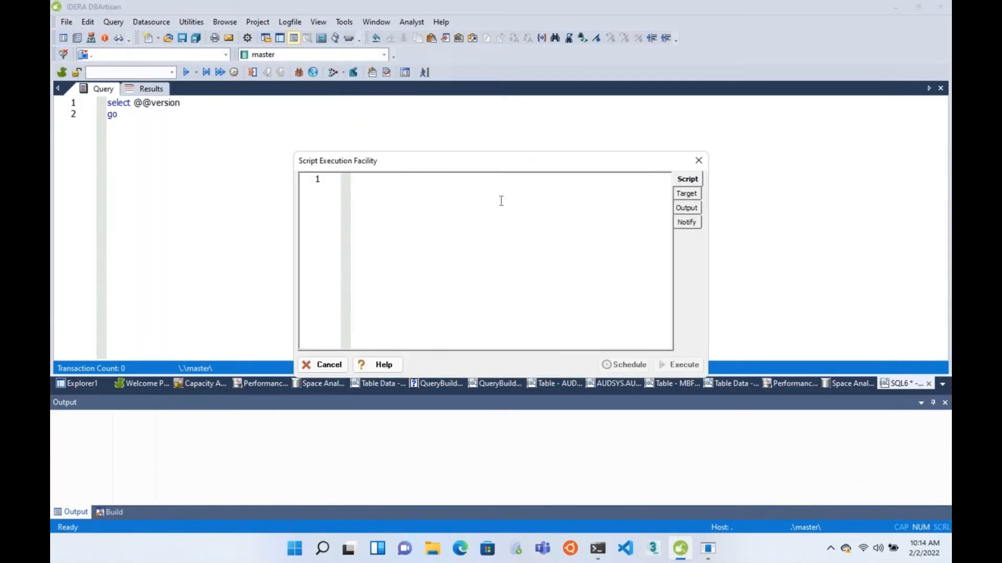
pyautogui.click(678, 196)
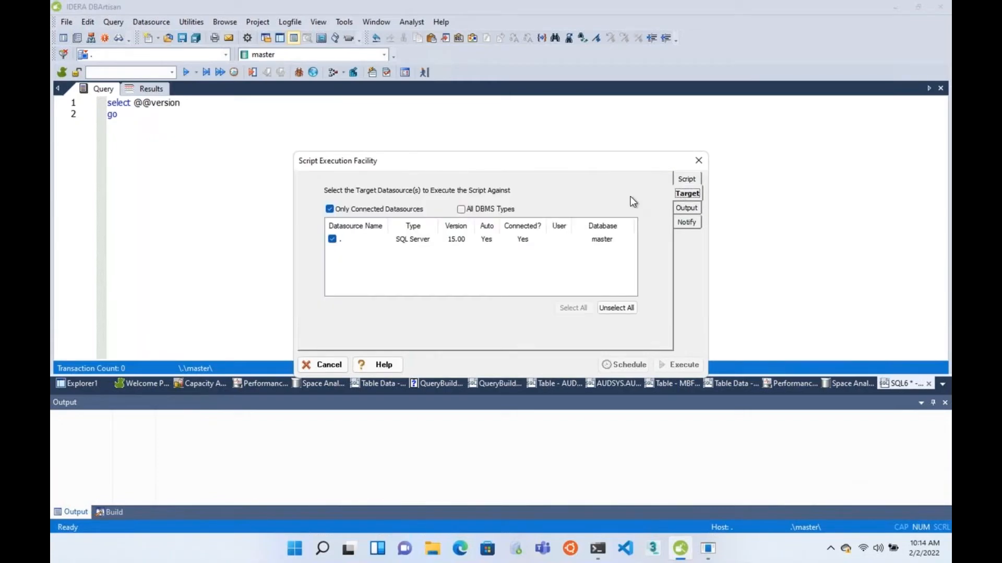
pyautogui.click(687, 180)
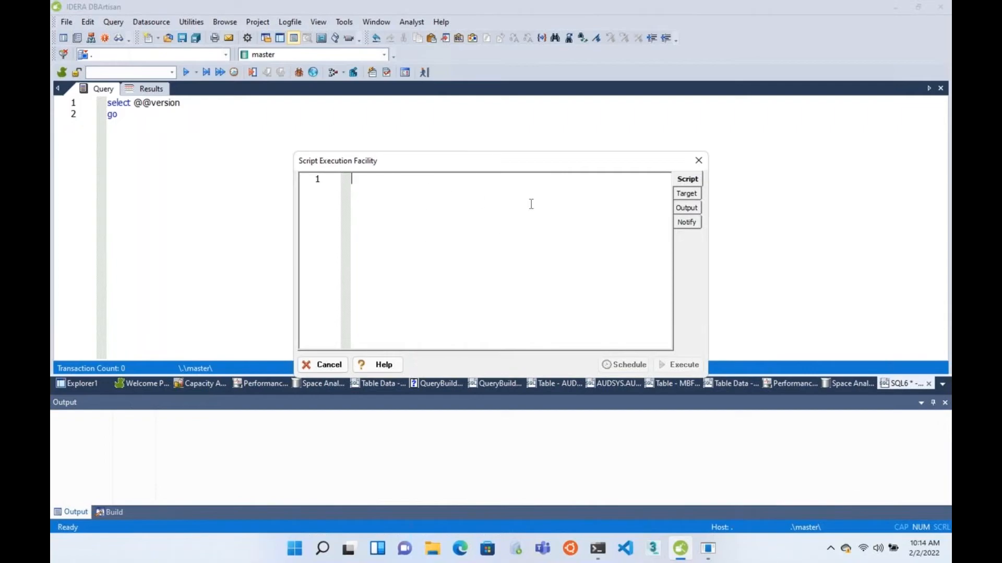
pyautogui.click(687, 195)
pyautogui.click(687, 208)
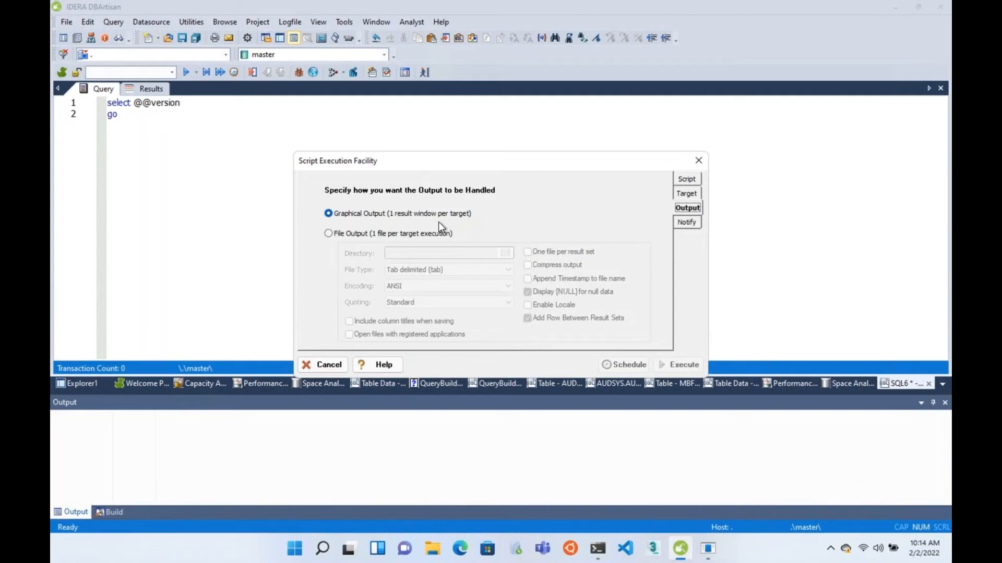
pyautogui.click(690, 224)
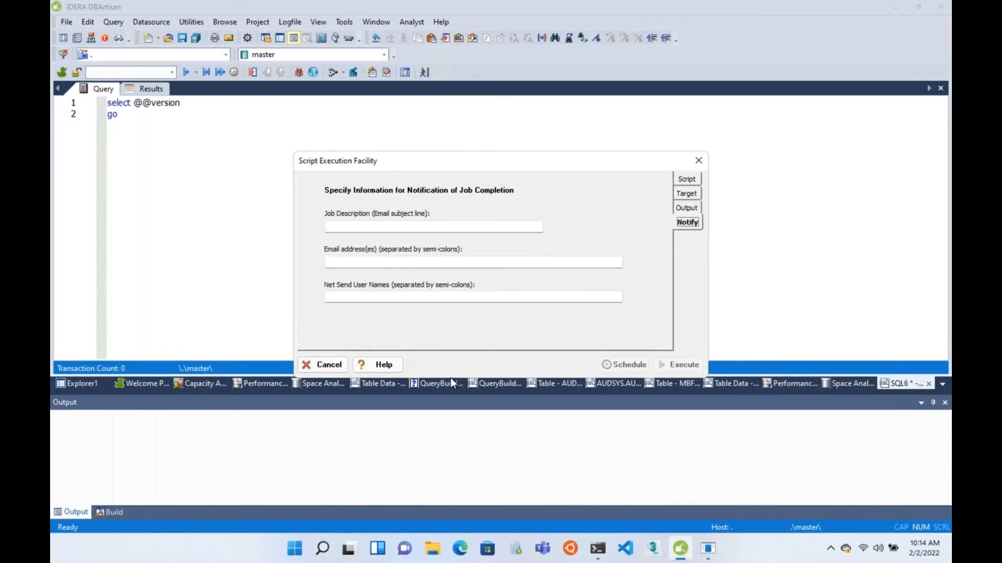
pyautogui.click(319, 363)
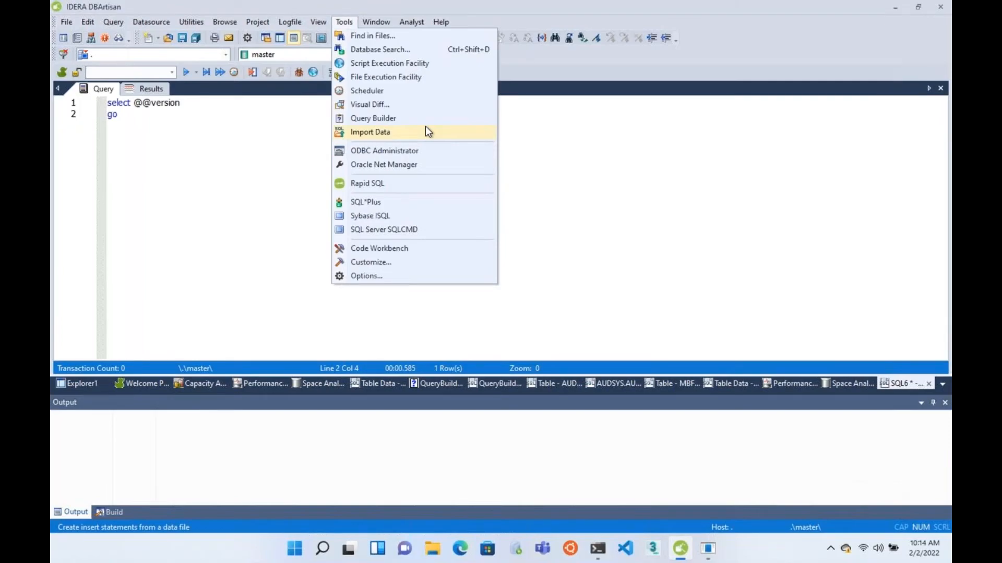
# Step: Open the Scheduler to view Windows Task Scheduler and close it
pyautogui.click(441, 96)
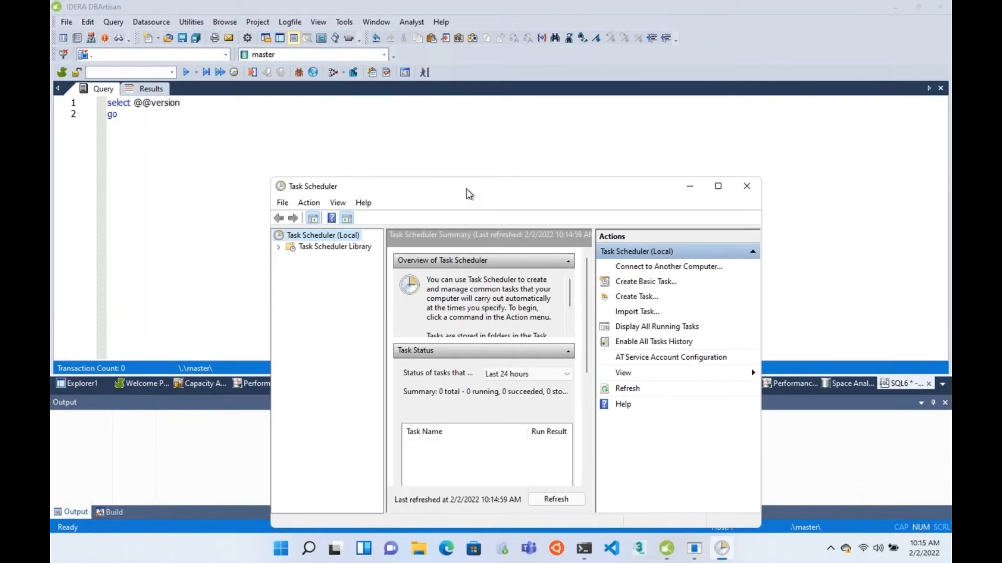
pyautogui.click(746, 187)
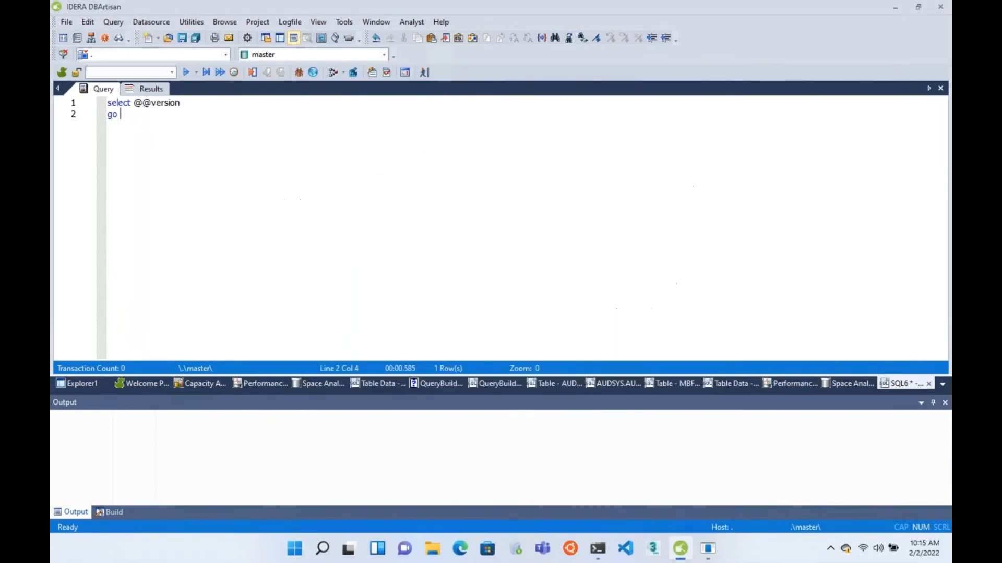
# Step: Open the application options and examine the ISQL settings for DB2, MySQL, SQL Server, Sybase IQ and Auto Format
pyautogui.click(373, 22)
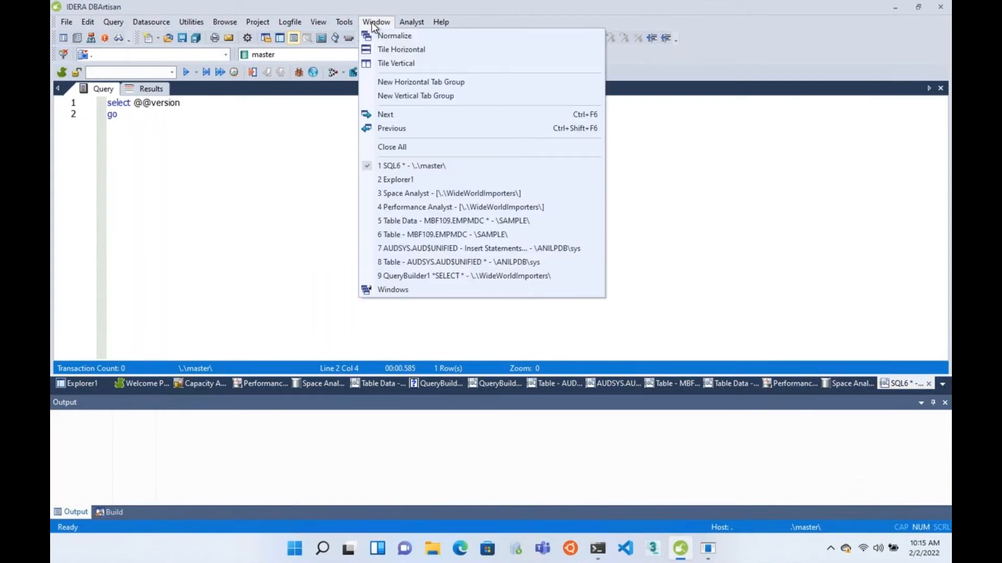
pyautogui.moveTo(344, 22)
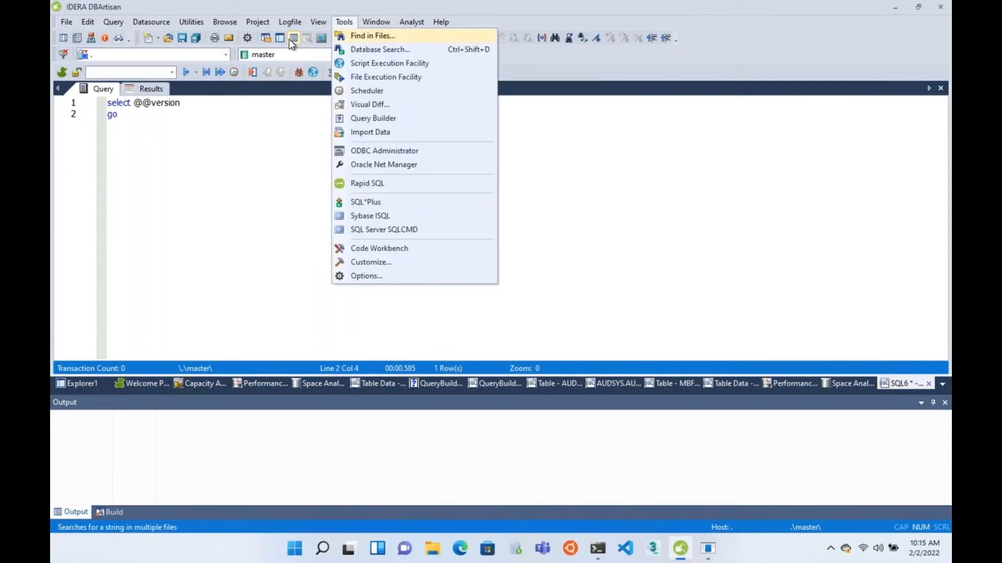
pyautogui.click(246, 37)
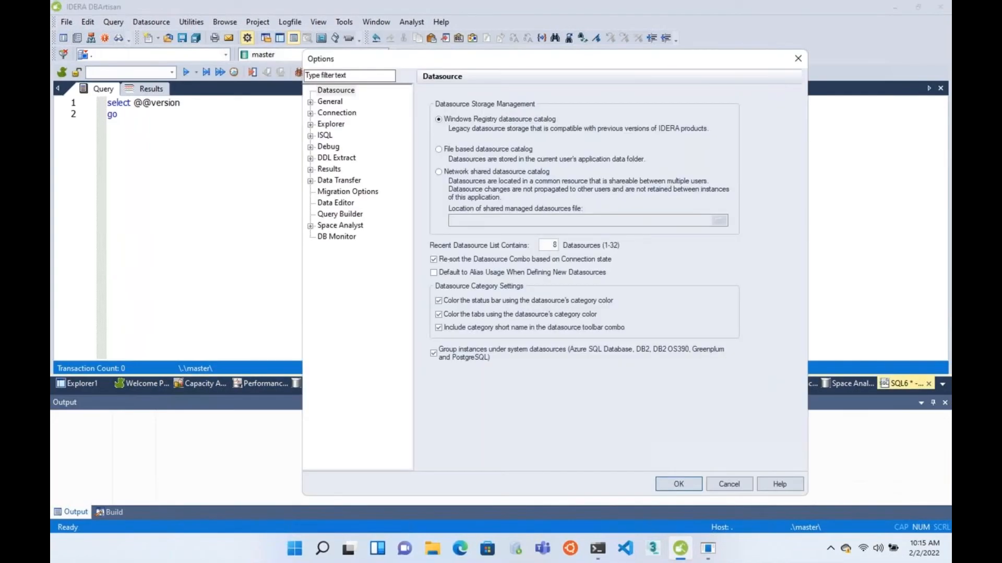
pyautogui.click(310, 135)
pyautogui.click(337, 148)
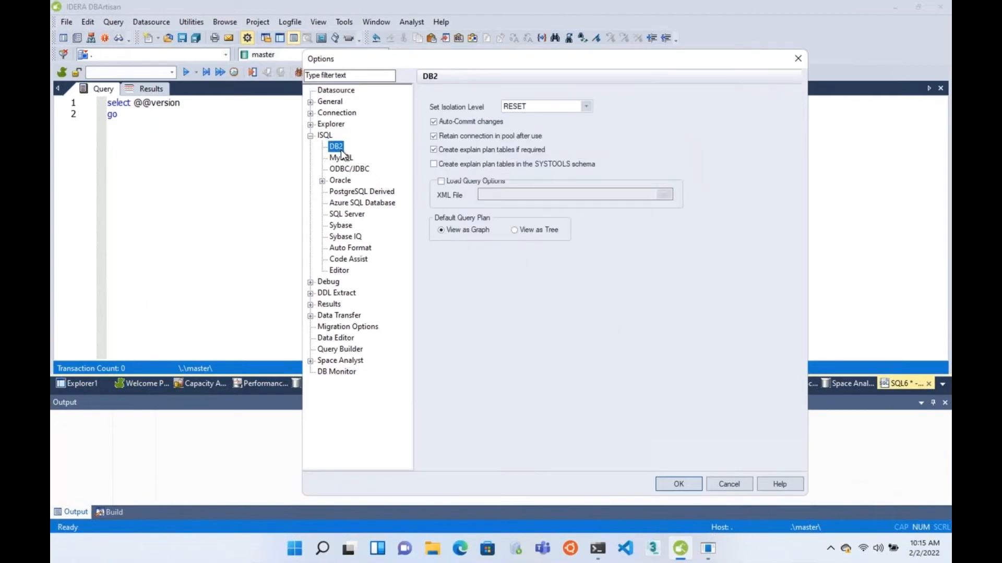
pyautogui.click(345, 158)
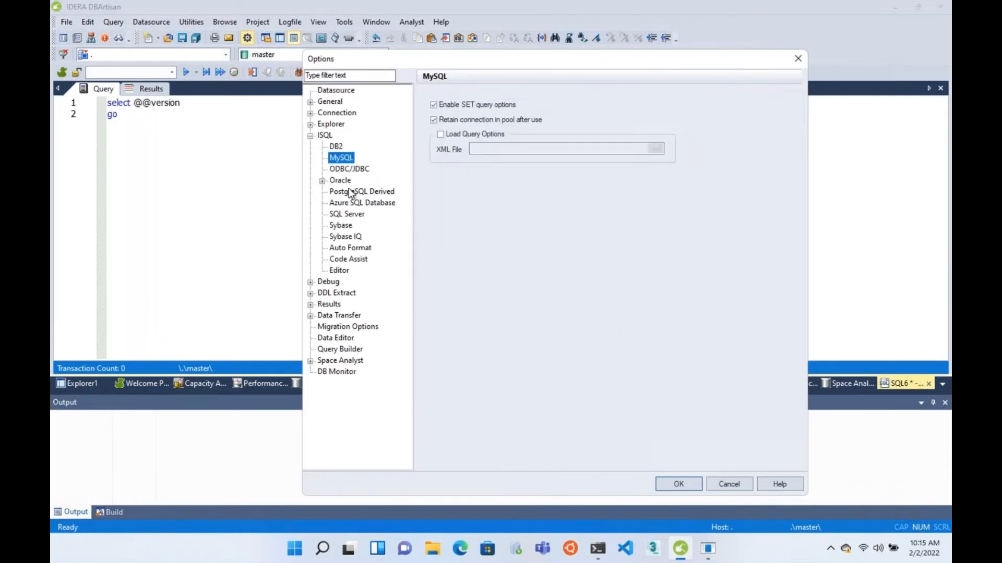
pyautogui.click(355, 215)
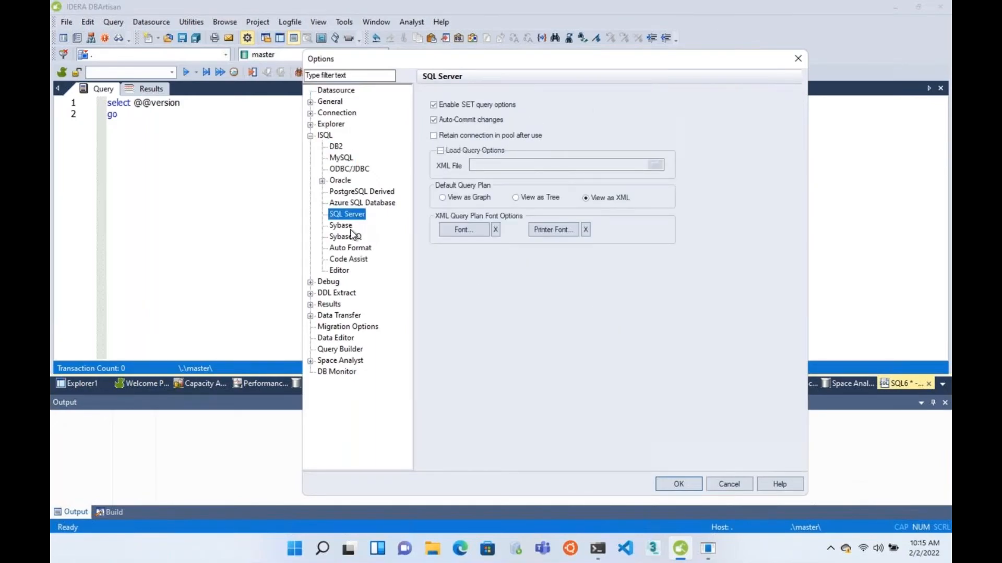
pyautogui.click(349, 237)
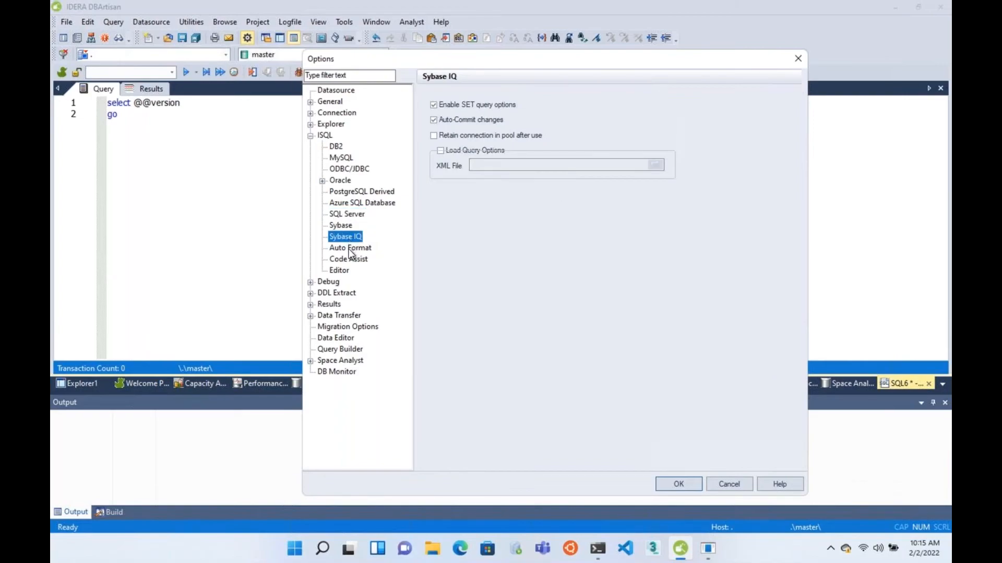
pyautogui.click(351, 251)
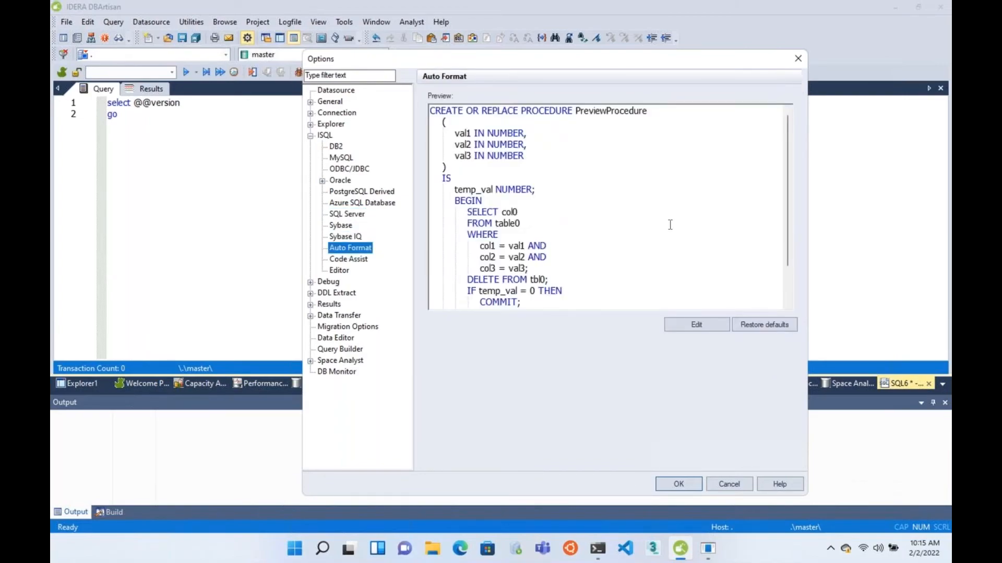
pyautogui.scroll(-2, 671, 224)
pyautogui.scroll(2, 670, 225)
# Step: In the ISQL Code Assist options, try auto-activation with delay, switch it back off, and enable fully qualifying completions automatically
pyautogui.click(353, 260)
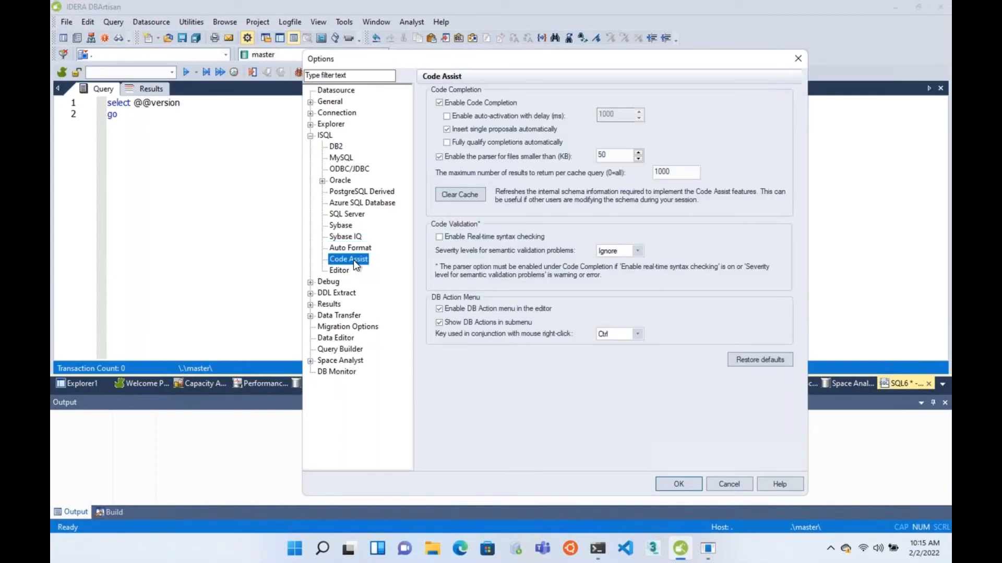
pyautogui.click(509, 118)
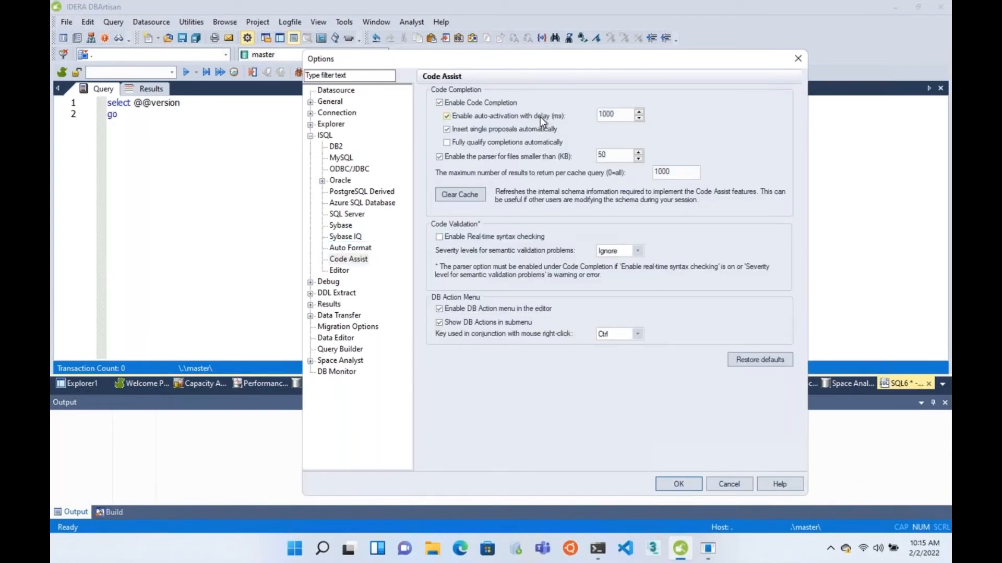
pyautogui.click(536, 116)
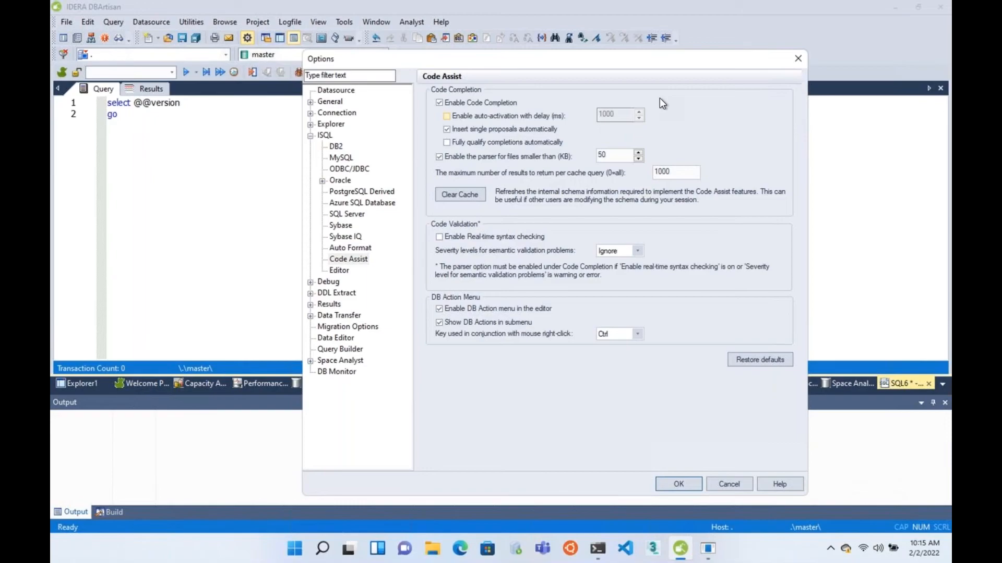
pyautogui.click(447, 143)
# Step: Enable real-time syntax checking, set the severity level for semantic validation problems to Error, and save the options
pyautogui.click(439, 237)
pyautogui.click(637, 252)
pyautogui.click(638, 254)
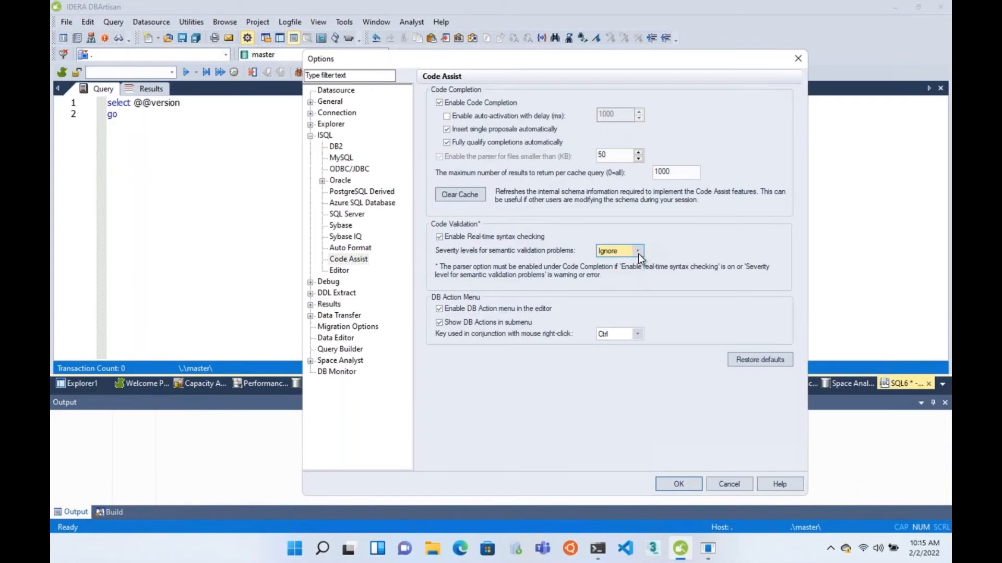
pyautogui.click(637, 254)
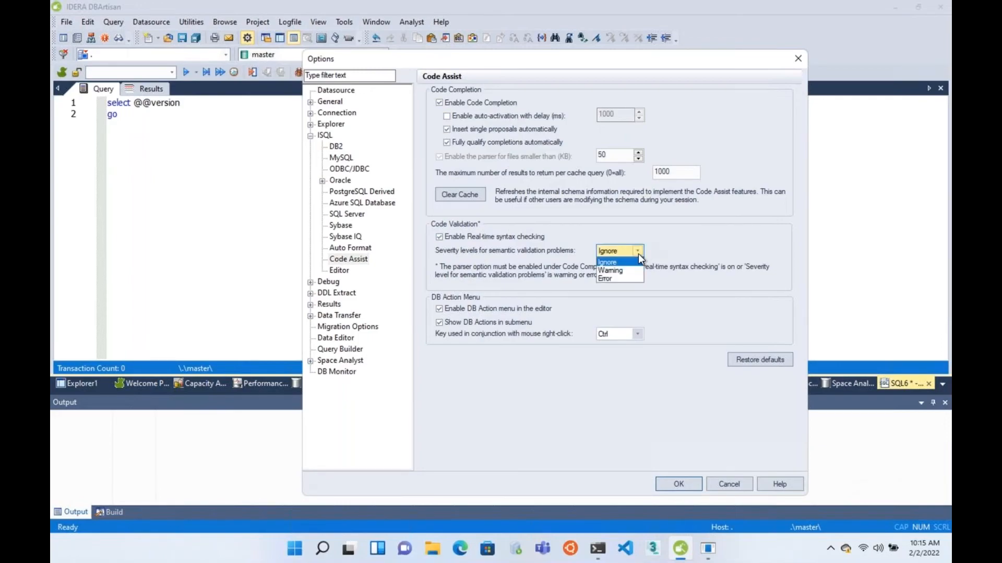
pyautogui.click(630, 281)
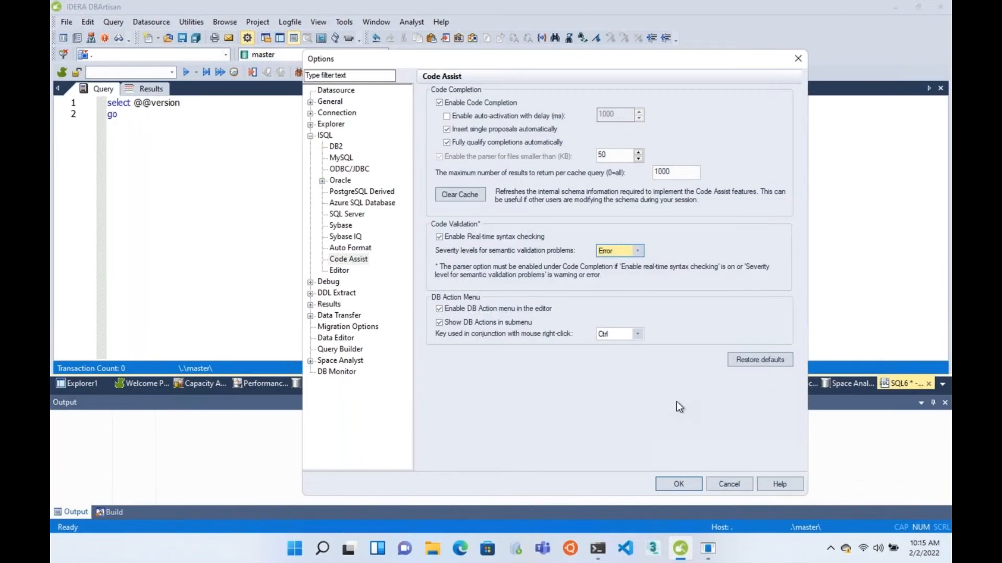
pyautogui.click(671, 488)
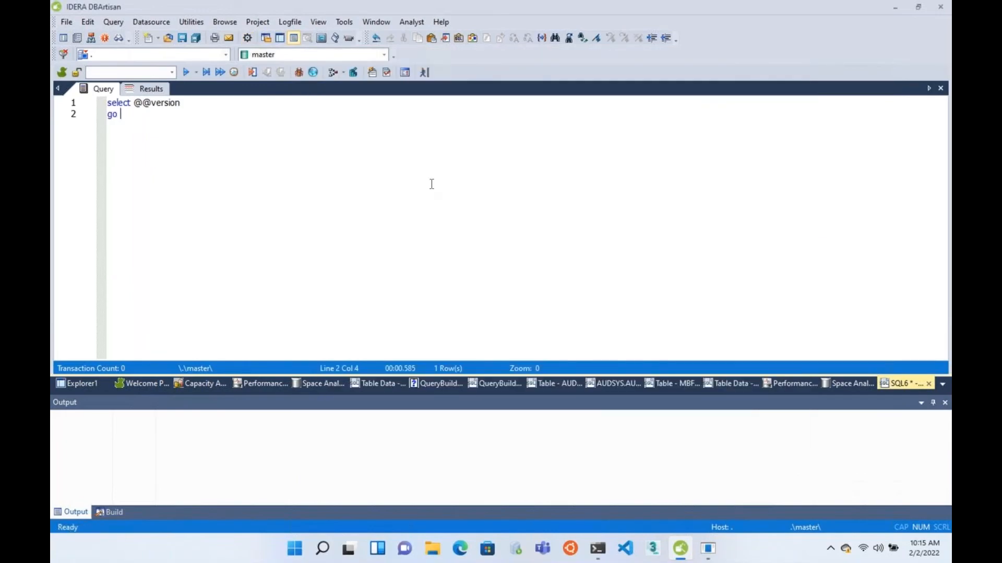